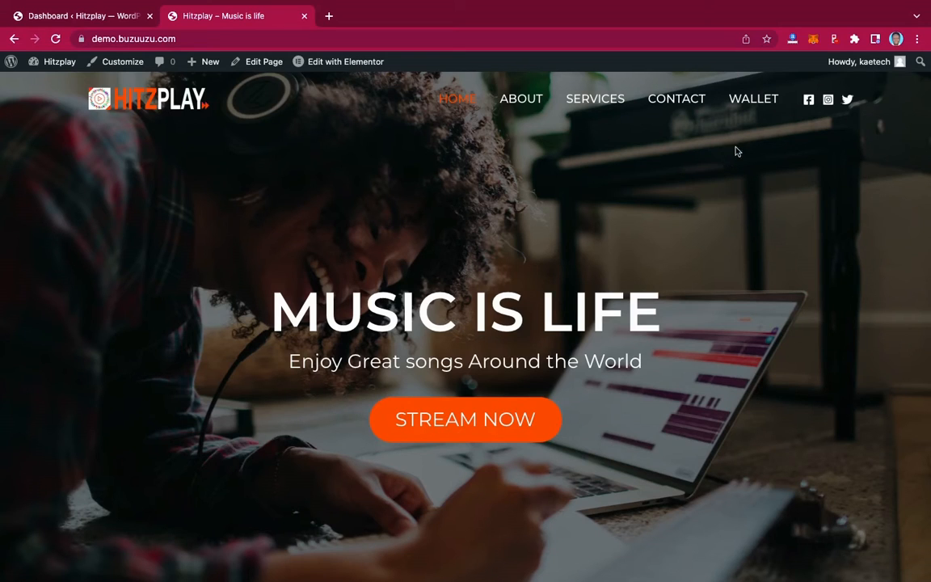
Open the site's Wallet page and look through the currencies offered for creating a wallet
click(756, 103)
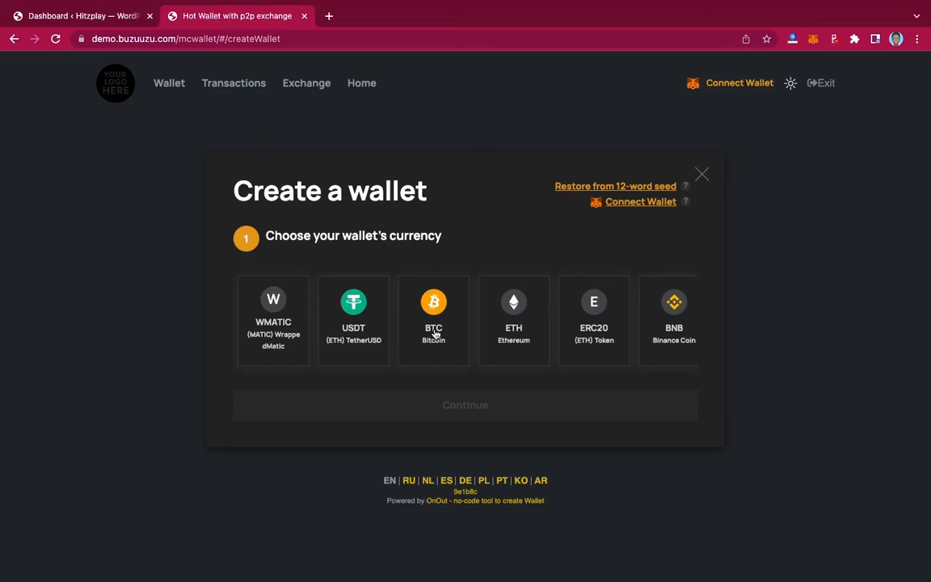
scroll(629, 325, right, 8)
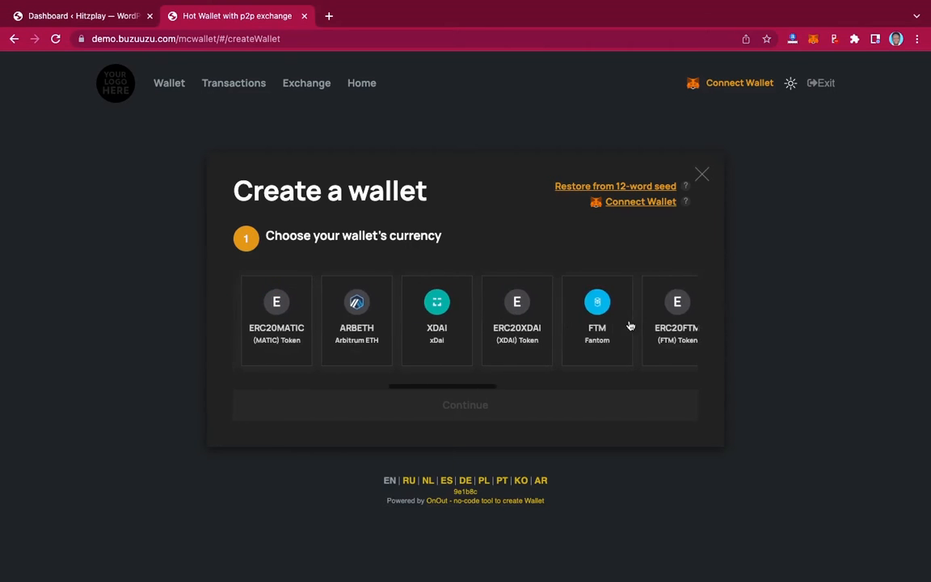
scroll(630, 325, right, 10)
scroll(629, 325, left, 12)
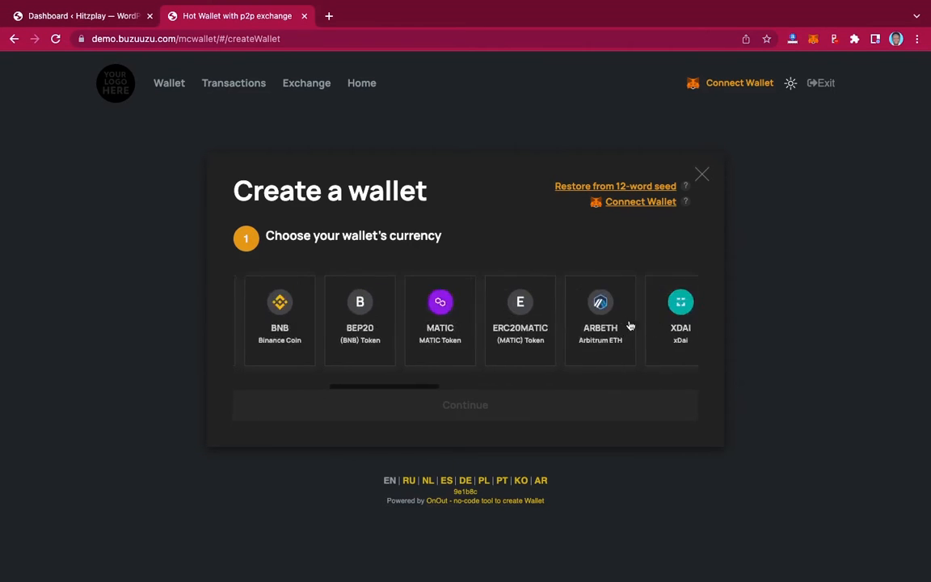
scroll(629, 325, left, 6)
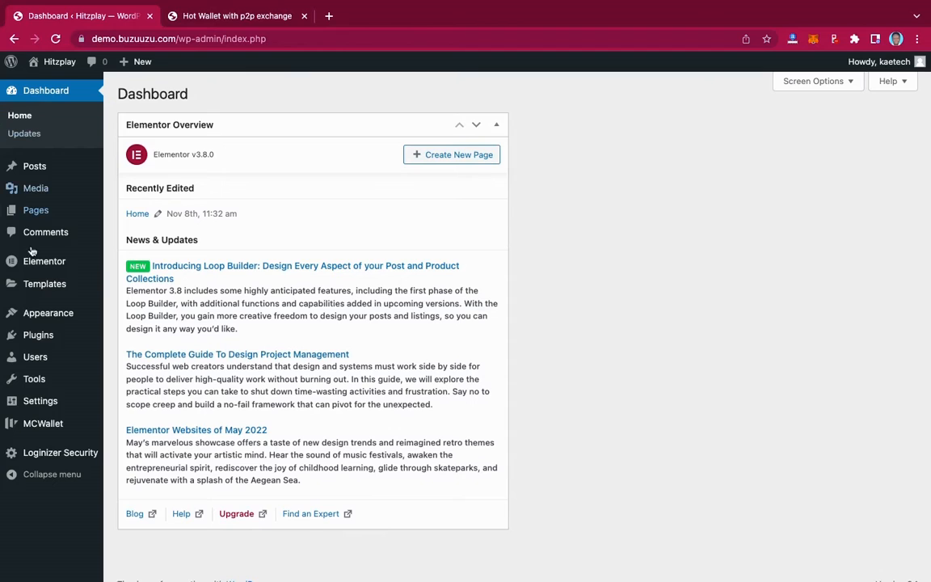
In the WordPress admin dashboard, search the plugins available to add for the keyword "user"
mouse_move(27, 336)
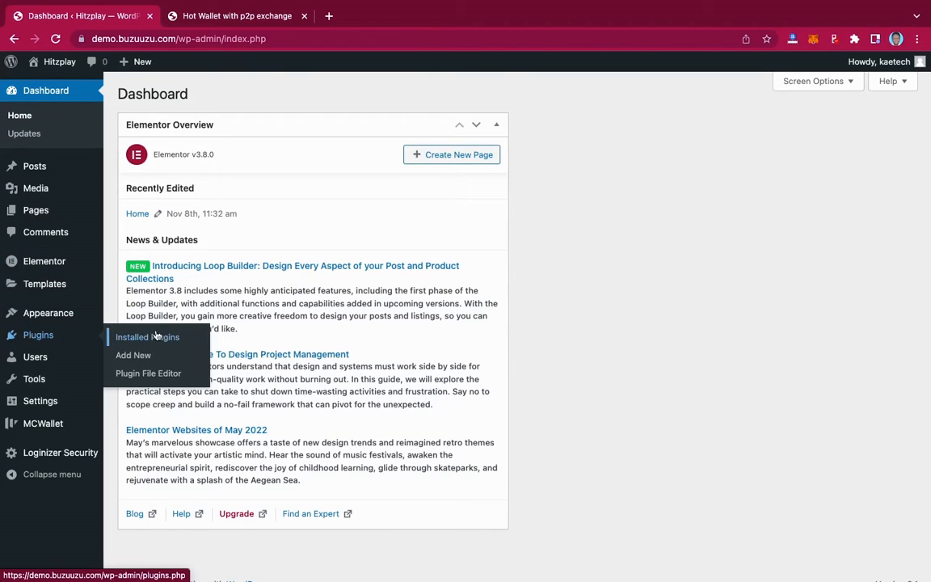
click(134, 356)
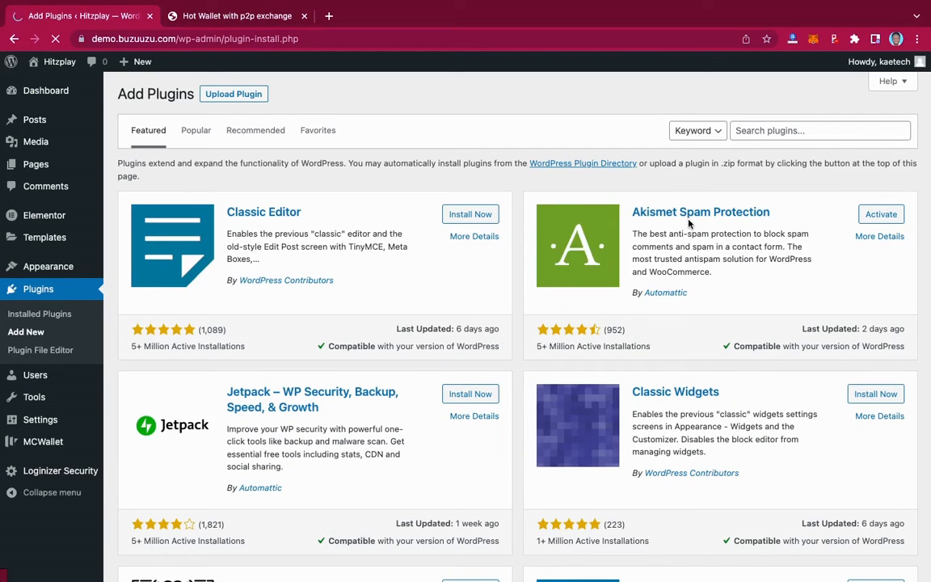
click(765, 133)
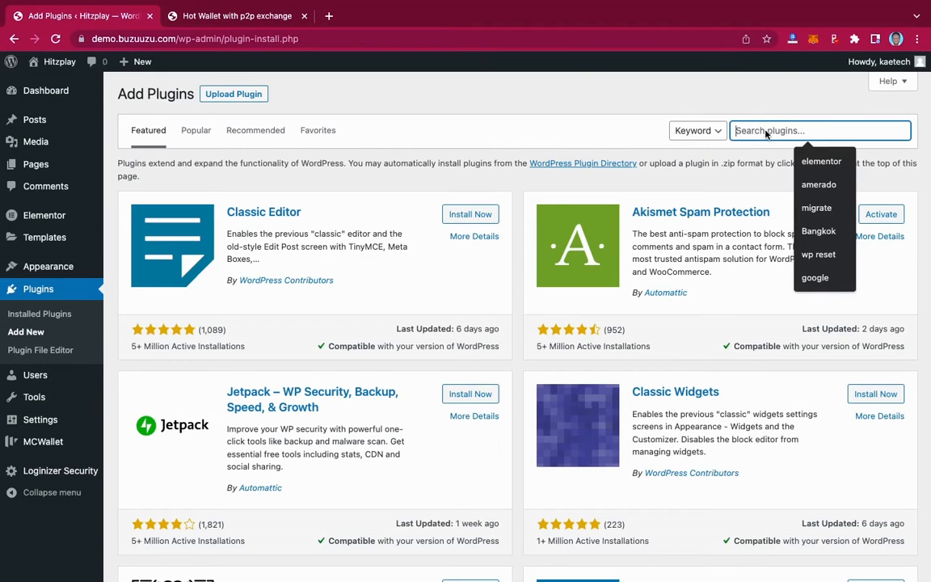
text(use)
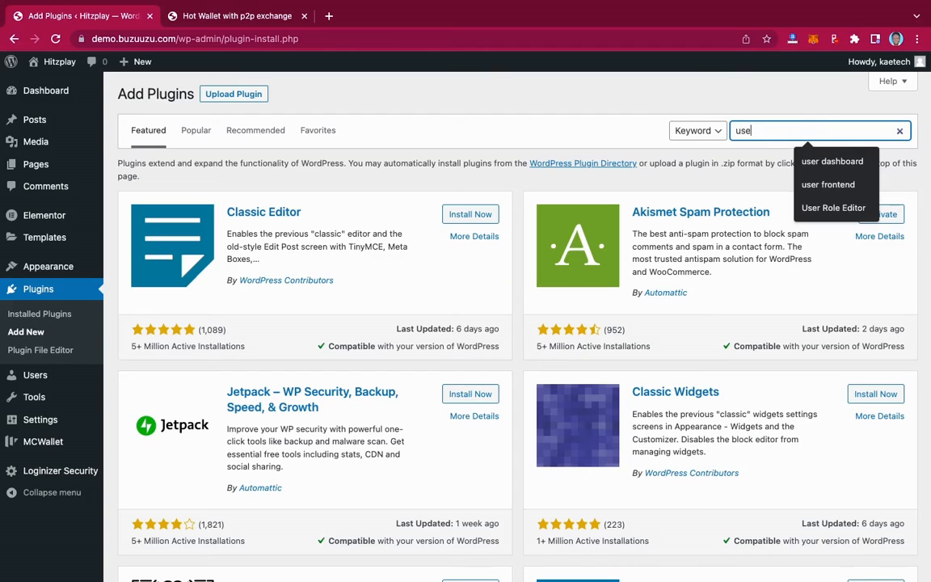
text(r)
key(Return)
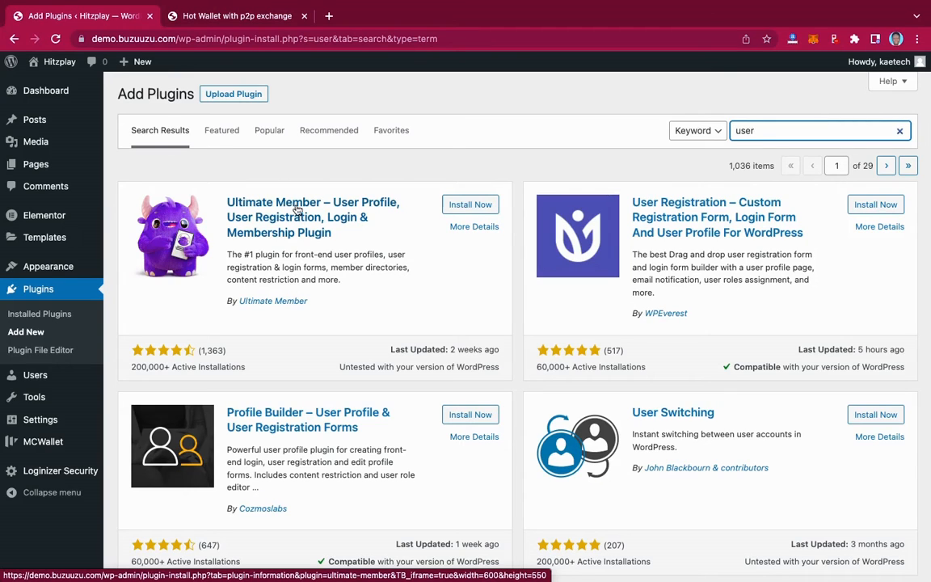
Install and activate the Ultimate Member – User Profile, User Registration, Login & Membership plugin
click(480, 207)
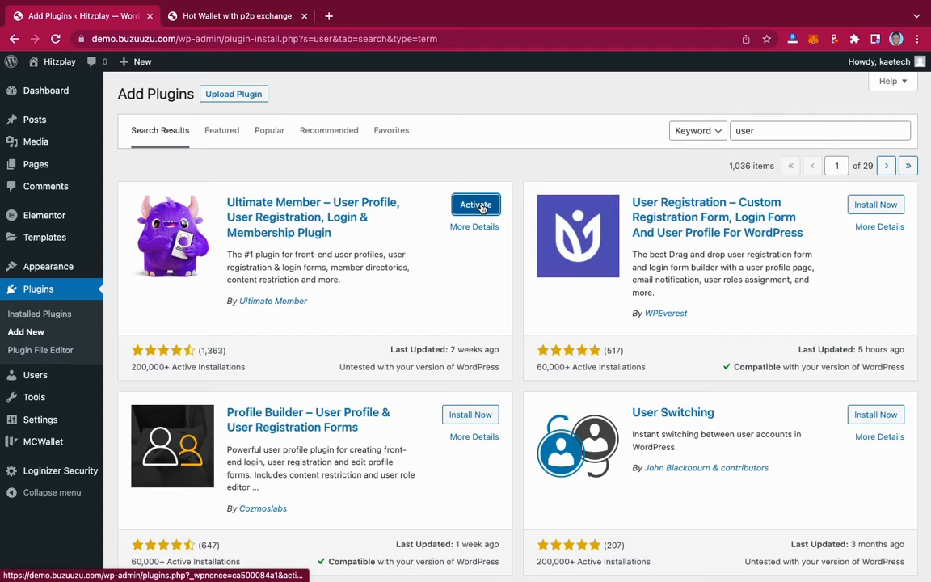
click(485, 204)
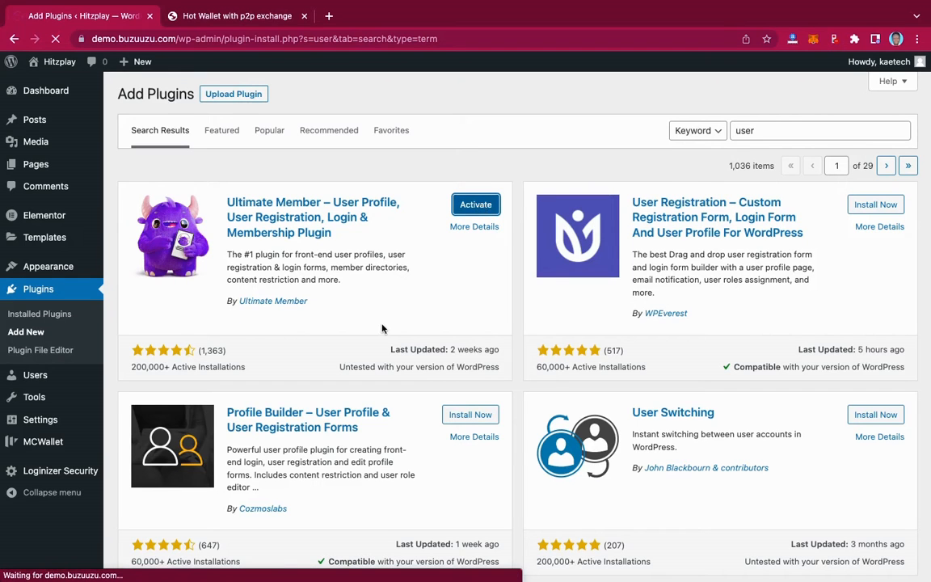
scroll(382, 328, down, 5)
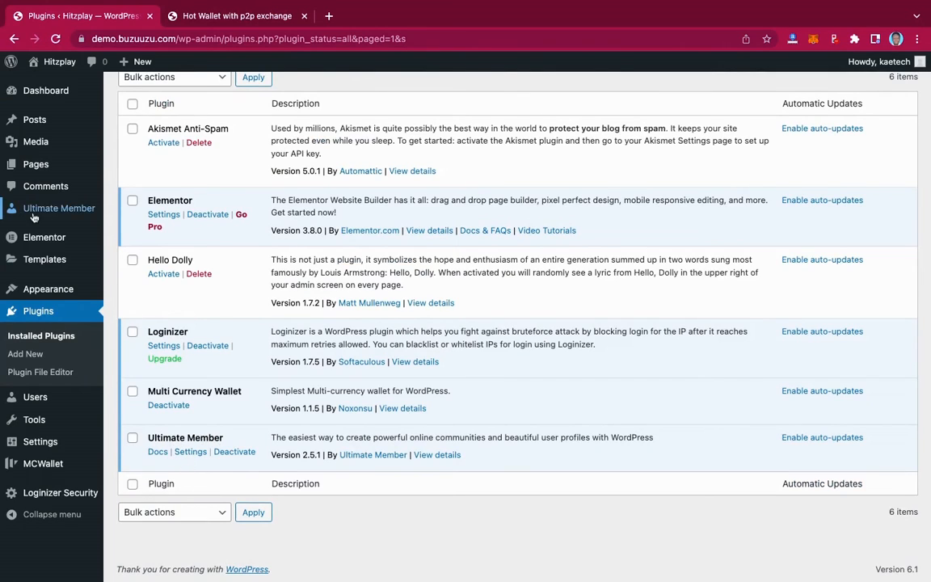
Open the Ultimate Member settings and examine which pages can be assigned as the User page
mouse_move(54, 210)
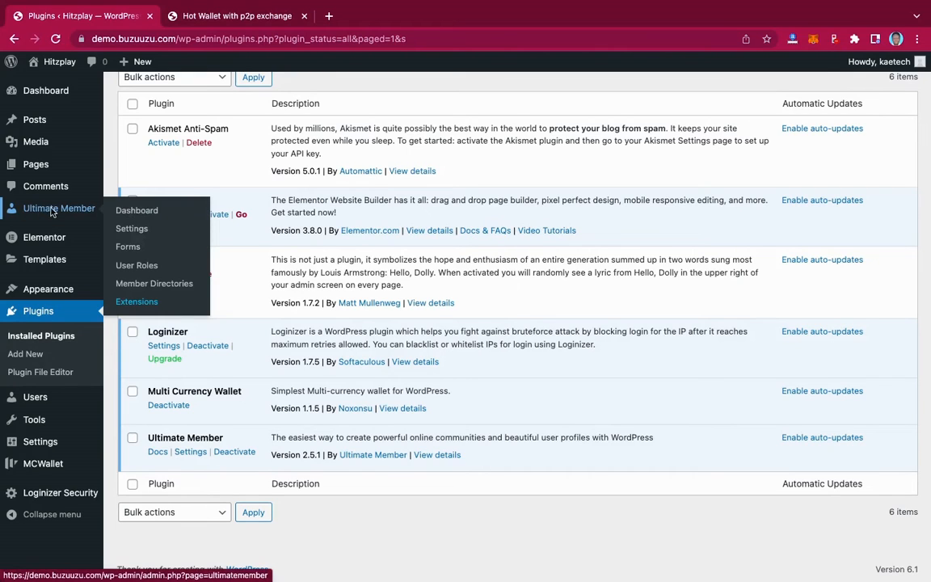
click(122, 227)
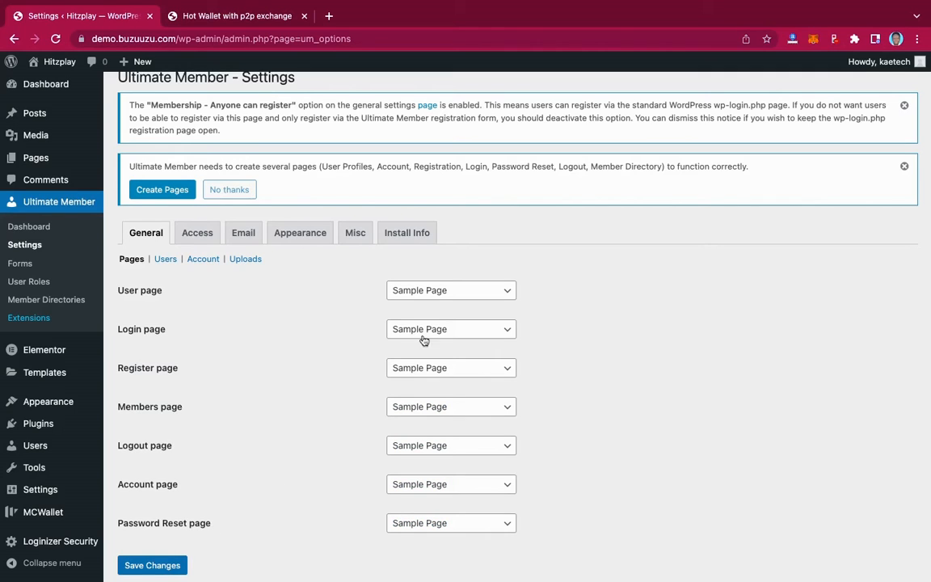
click(439, 295)
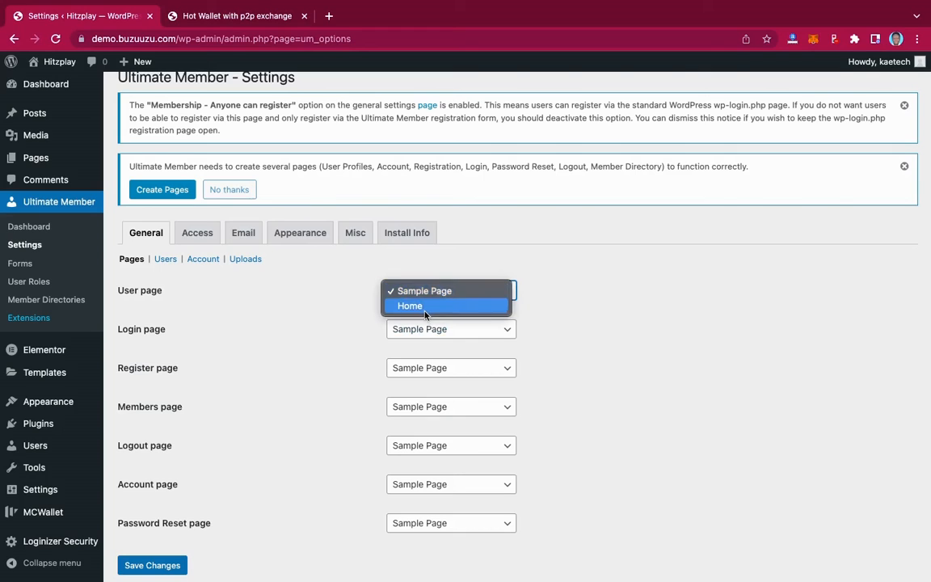
click(549, 299)
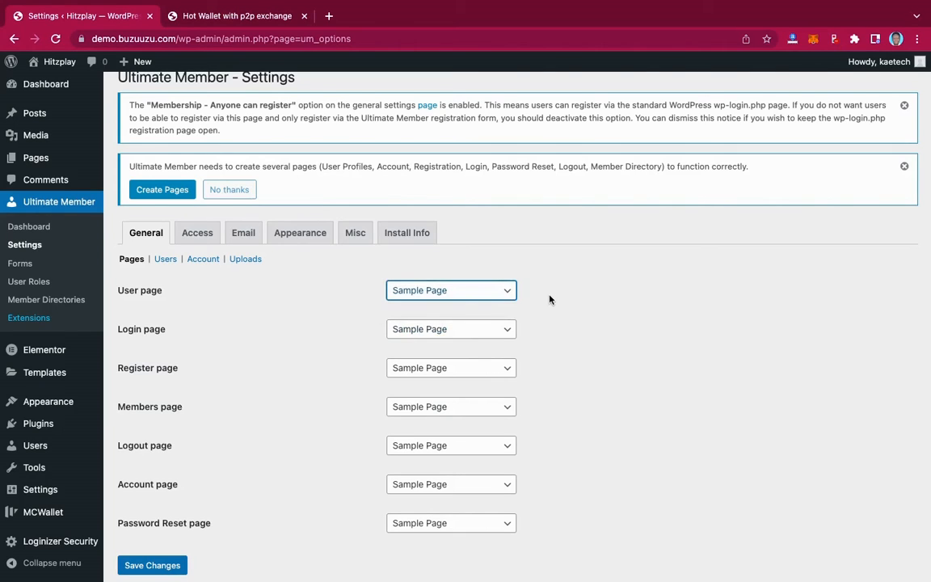
click(463, 291)
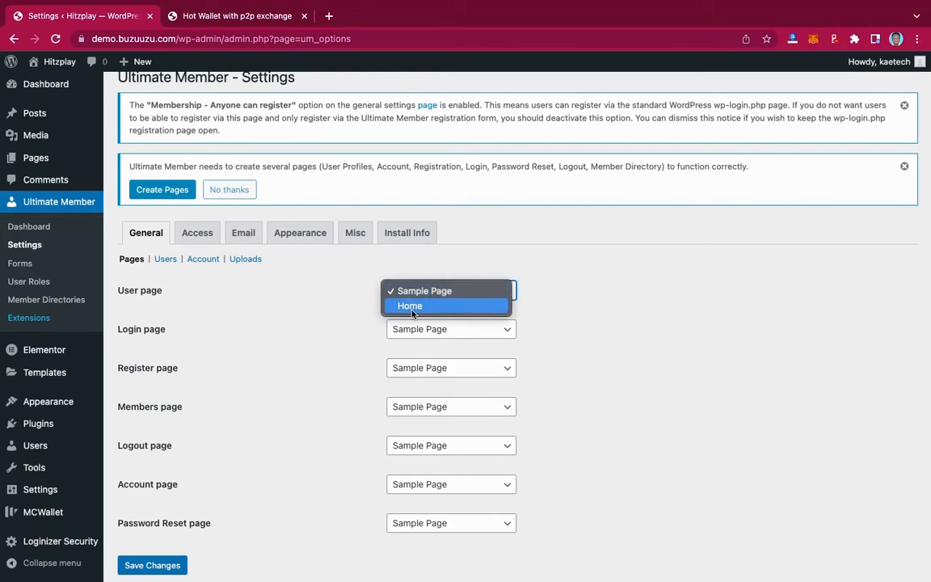
click(548, 303)
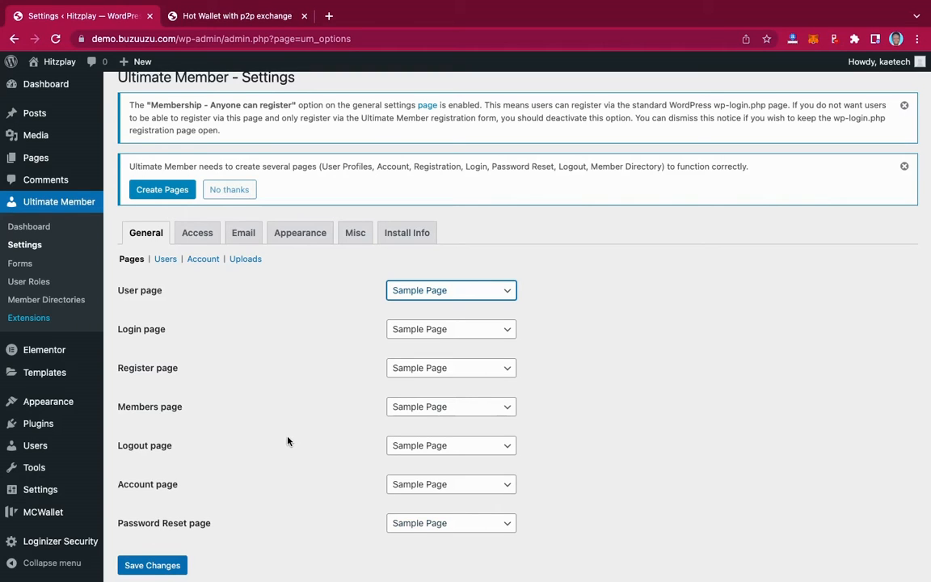
Copy the Default Registration form's shortcode, [ultimatemember form_id="31"], from the Ultimate Member forms list
click(19, 263)
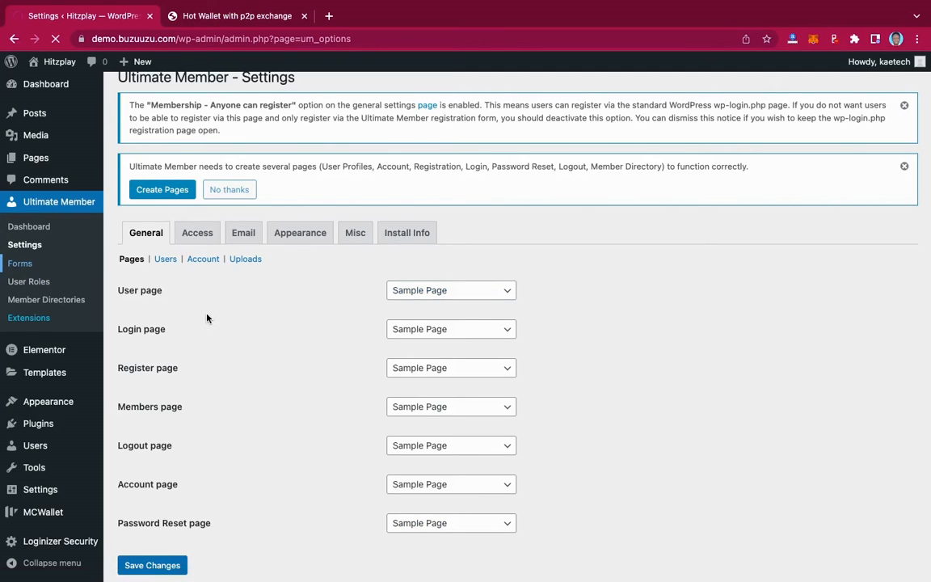
scroll(304, 336, down, 1)
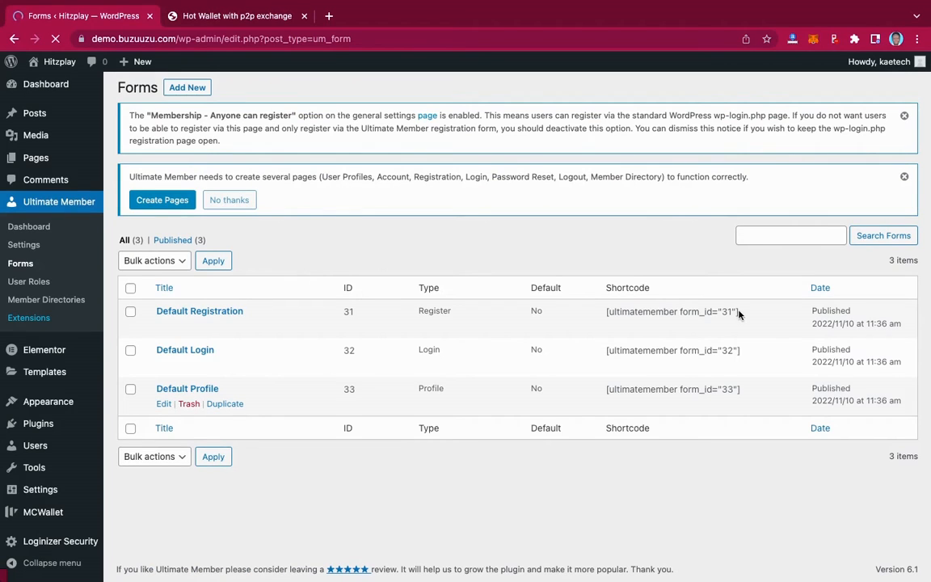
drag(739, 313, 605, 312)
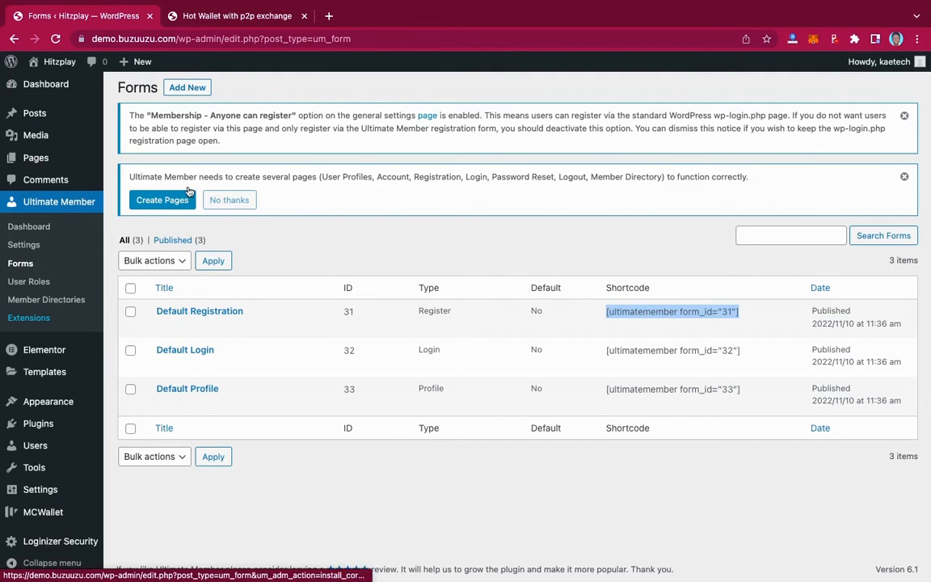
Create a new page titled Register and publish it immediately with public visibility
mouse_move(48, 158)
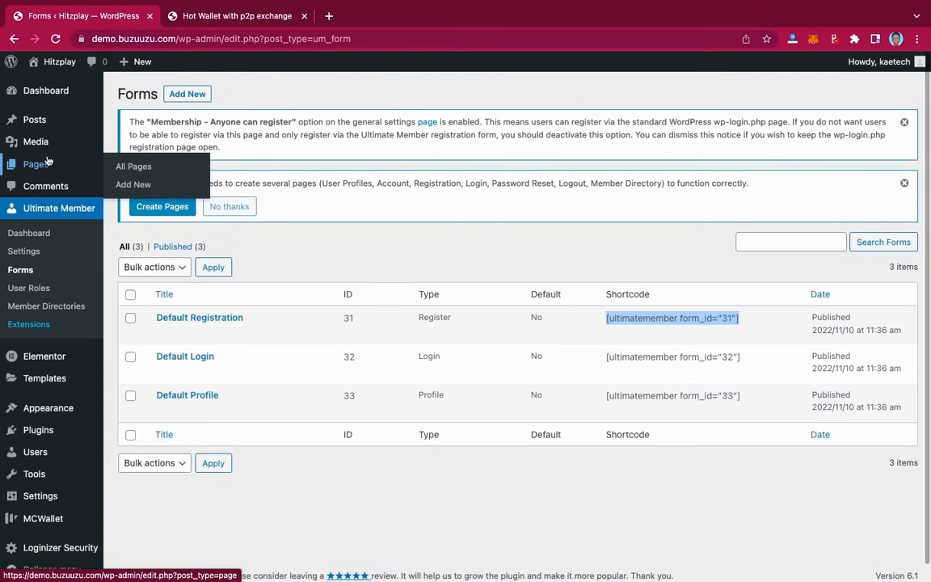
click(128, 185)
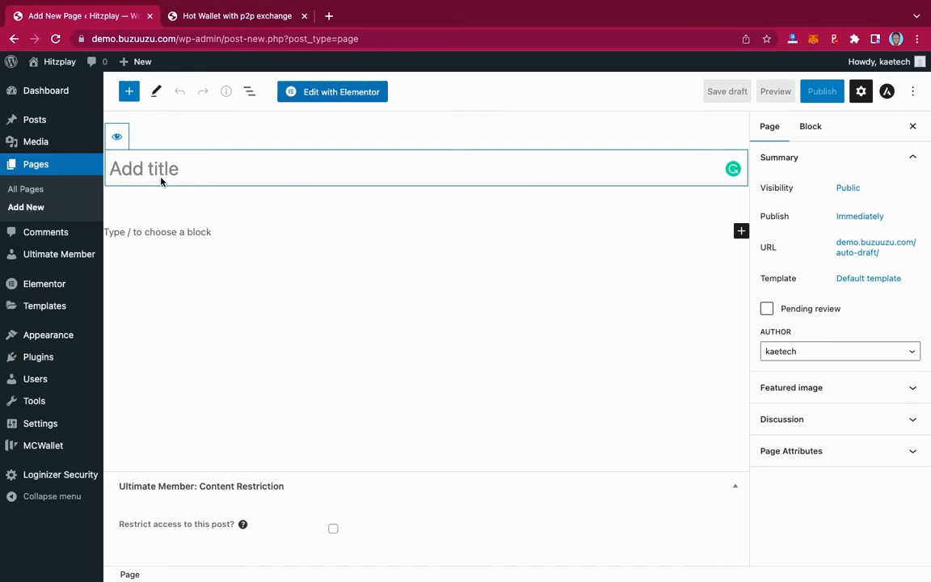
text(Regie)
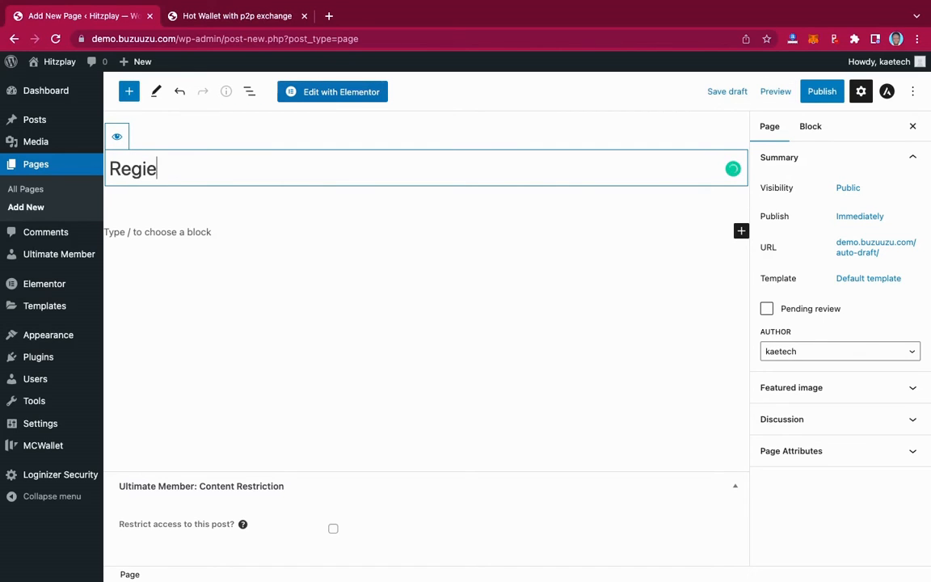
key(BackSpace)
text(ster)
click(212, 171)
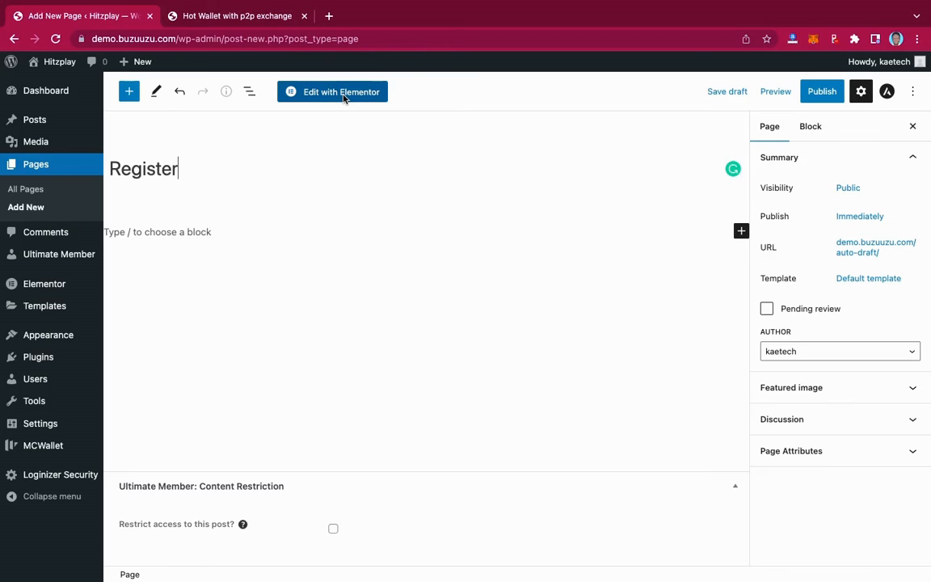
click(822, 91)
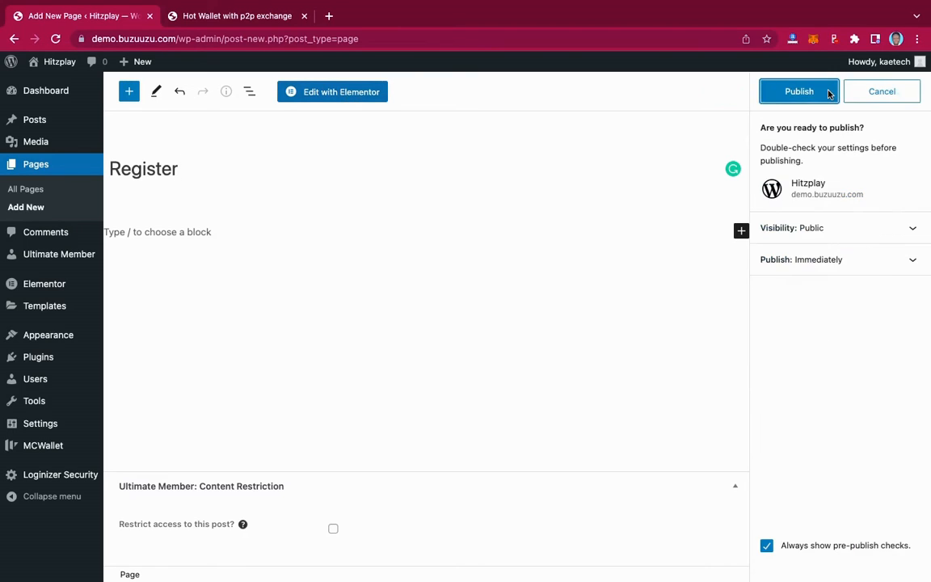
click(829, 94)
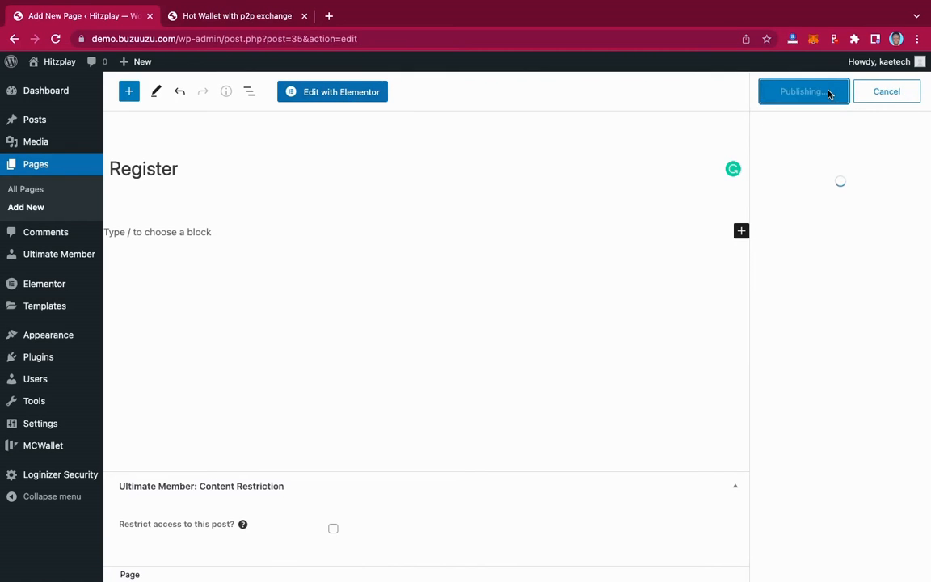
Open the Register page in the Elementor editor and add a section with a single-column structure
click(347, 92)
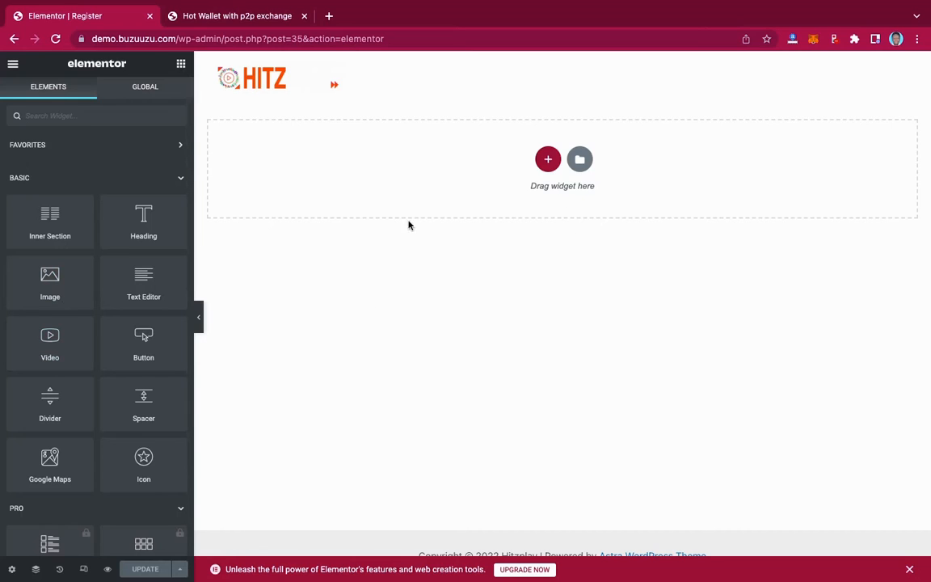
click(547, 159)
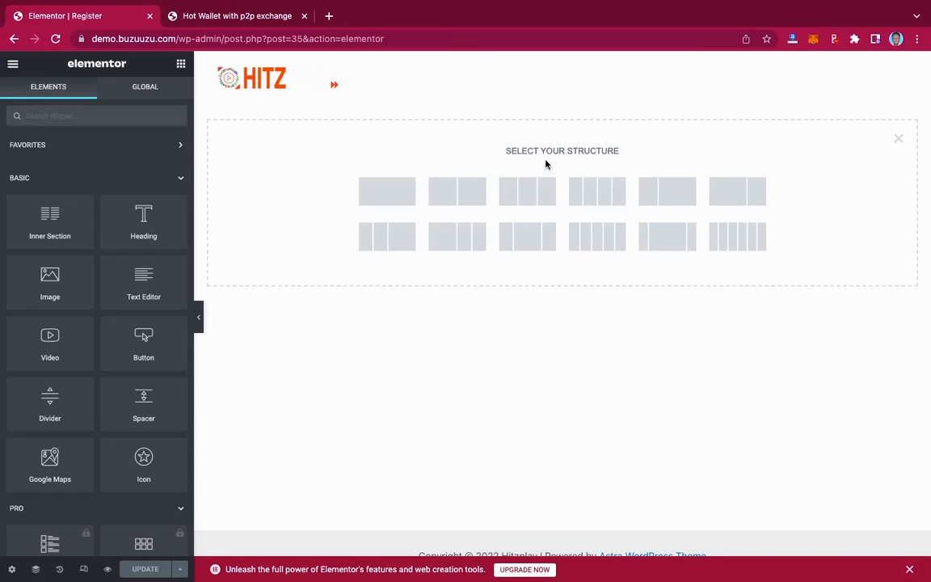
click(386, 197)
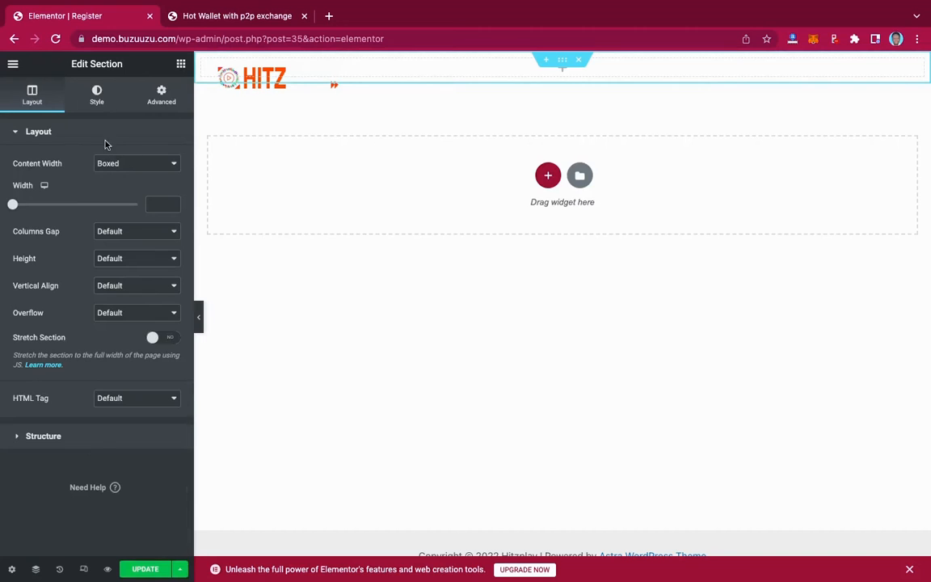
Set the new section's content width to Full Width and its height to Min Height with a minimum of 300 px
click(135, 168)
click(133, 180)
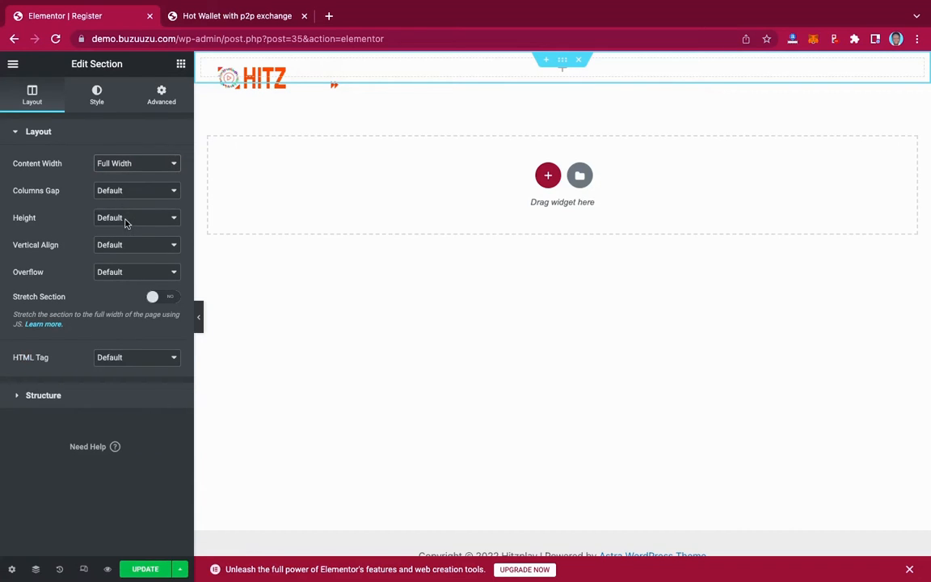
click(126, 220)
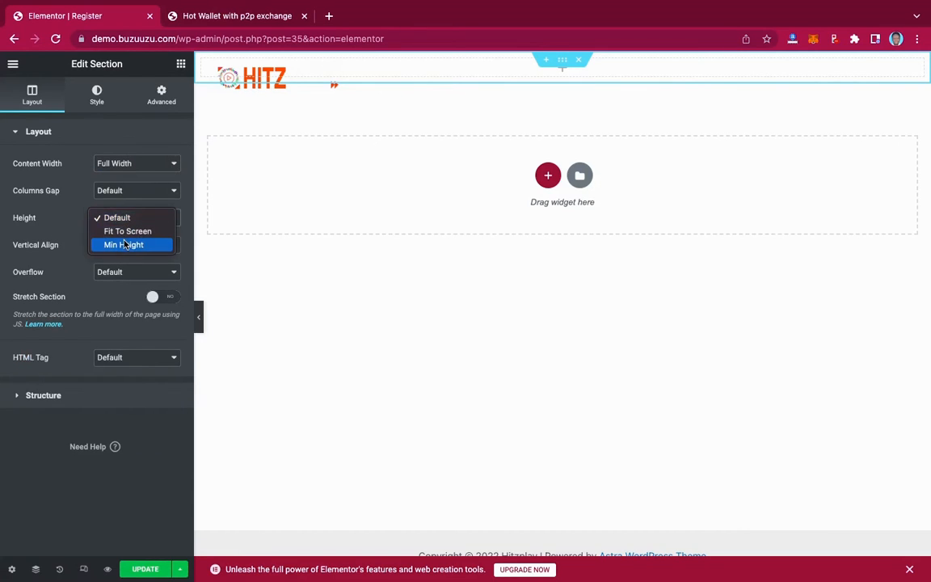
click(124, 245)
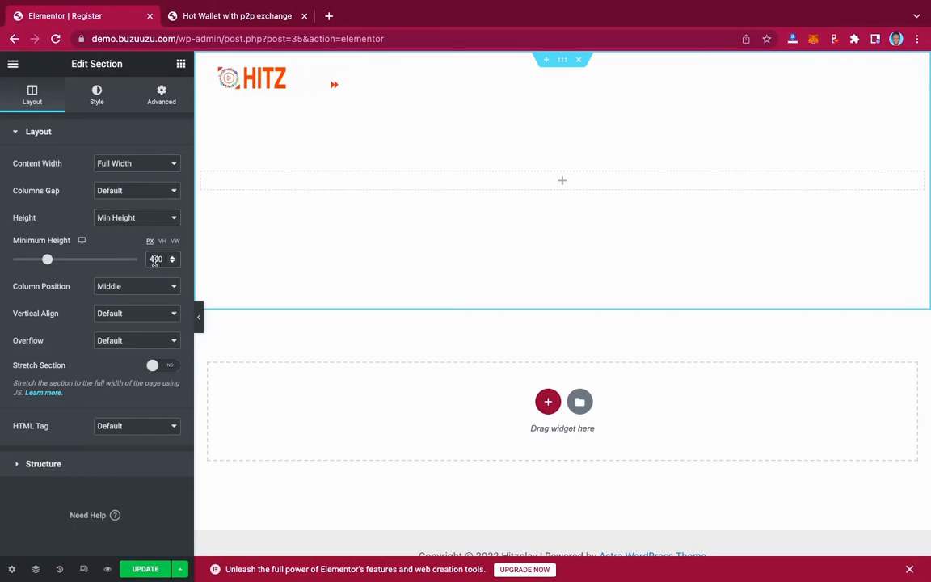
drag(155, 261, 144, 262)
text(3)
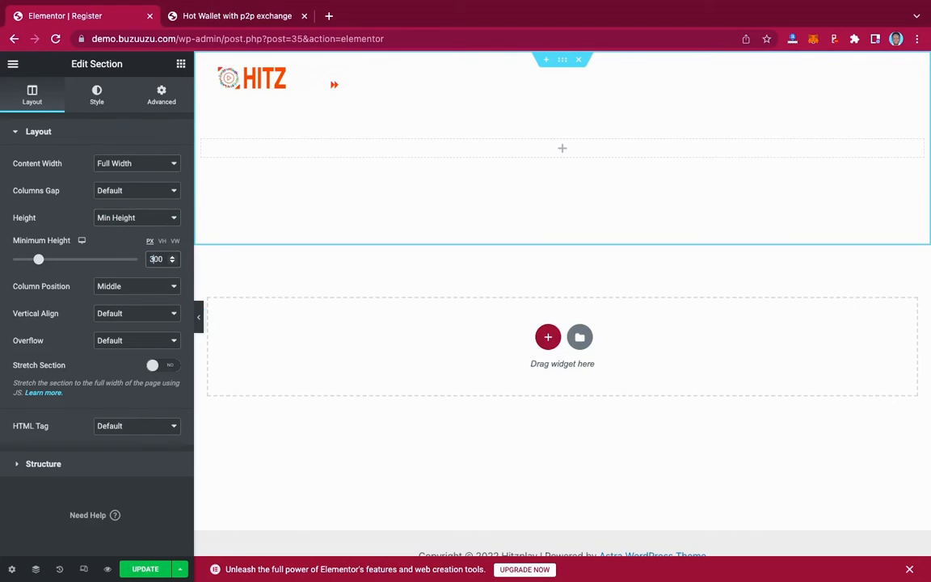
Give the section a classic background using the media library photo of the person working at a laptop
click(96, 97)
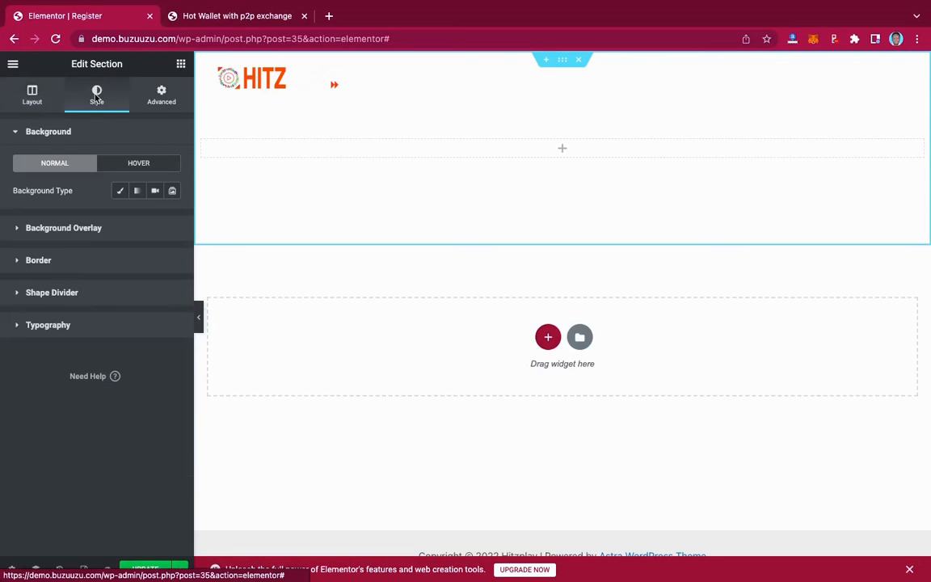
click(121, 193)
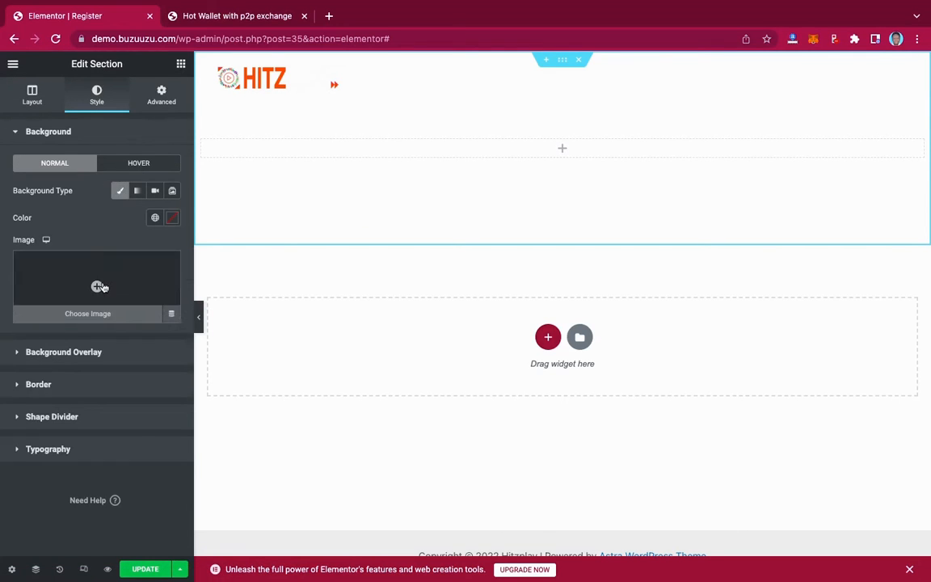
click(98, 286)
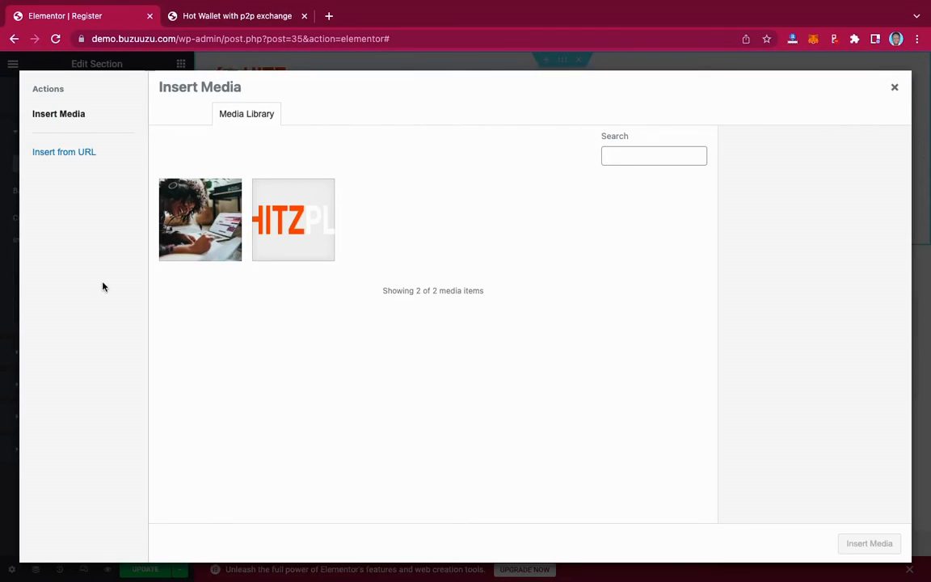
click(179, 193)
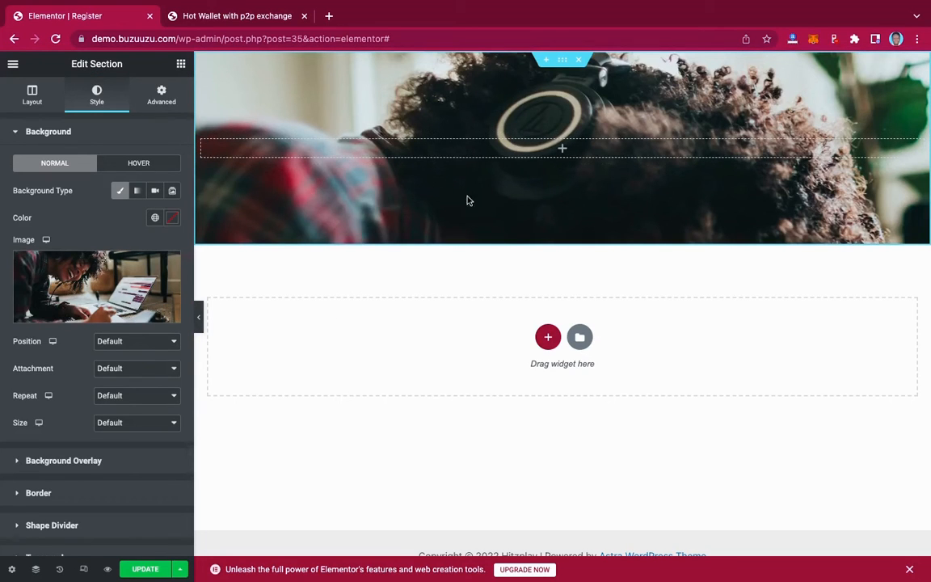
Set the section background image's position to Center Center, repeat to No-repeat and size to Cover
click(130, 341)
click(130, 354)
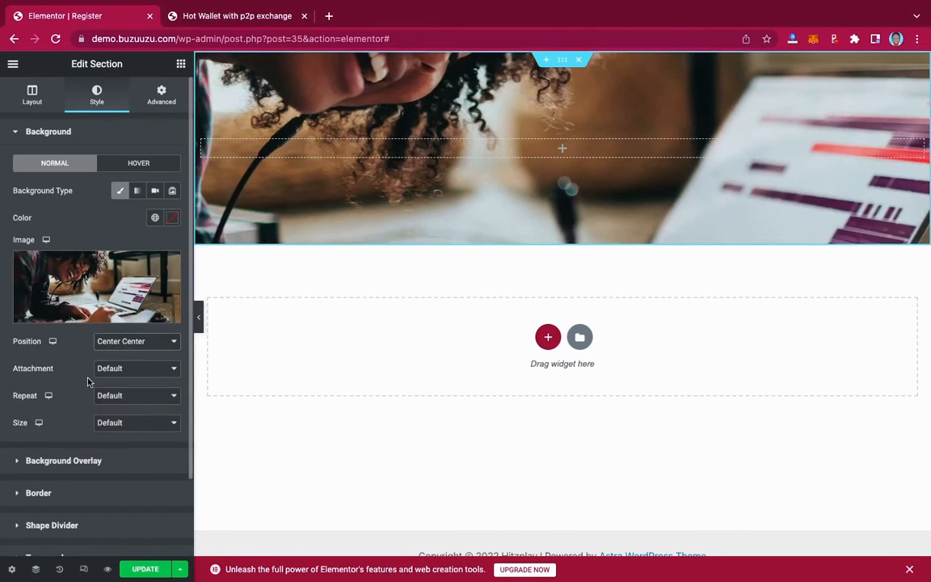
click(138, 398)
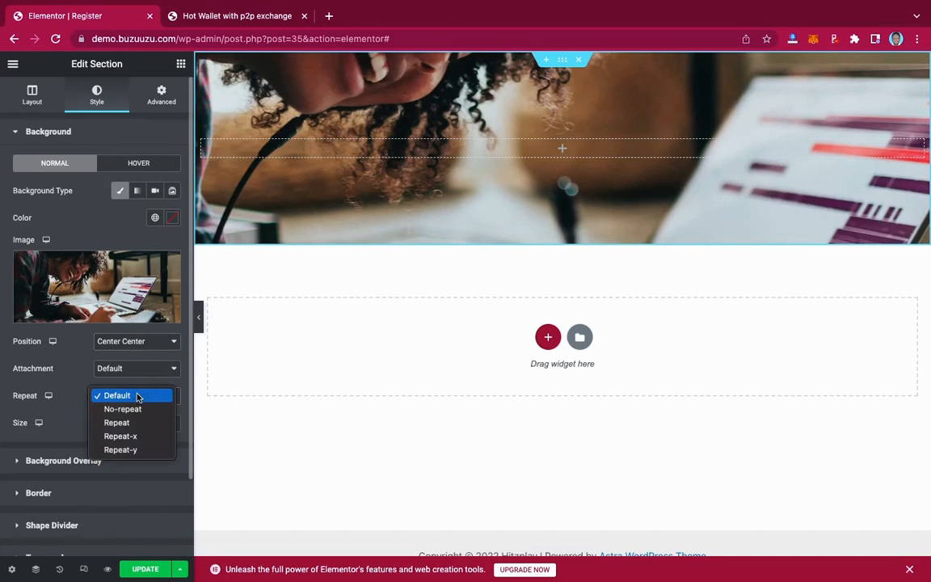
click(80, 438)
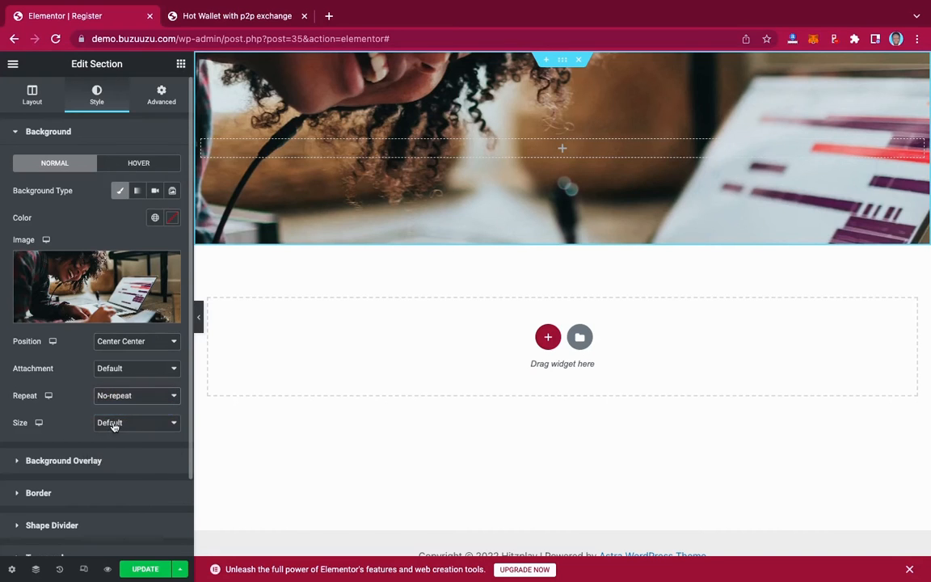
click(114, 424)
click(113, 449)
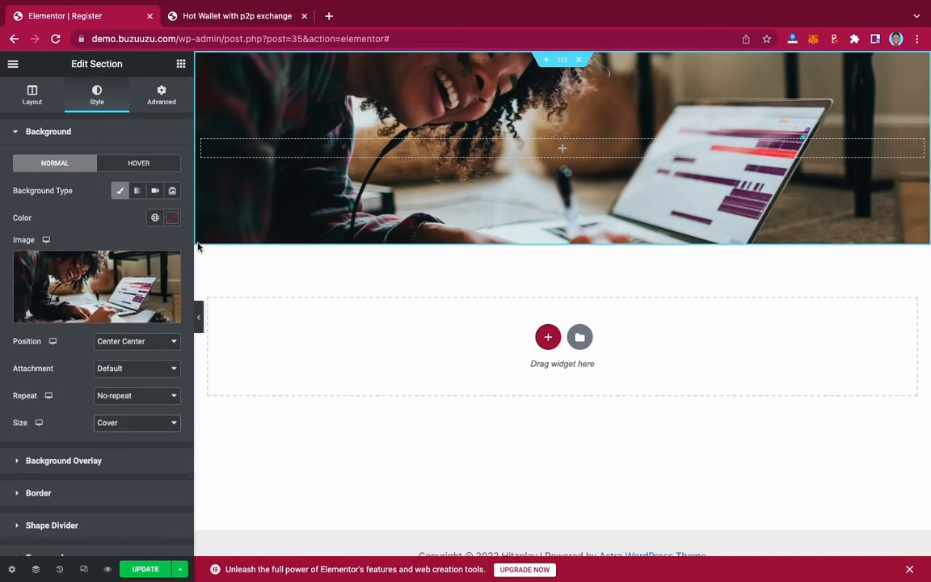
Add a classic background overlay to the section in solid black, #000000
click(68, 460)
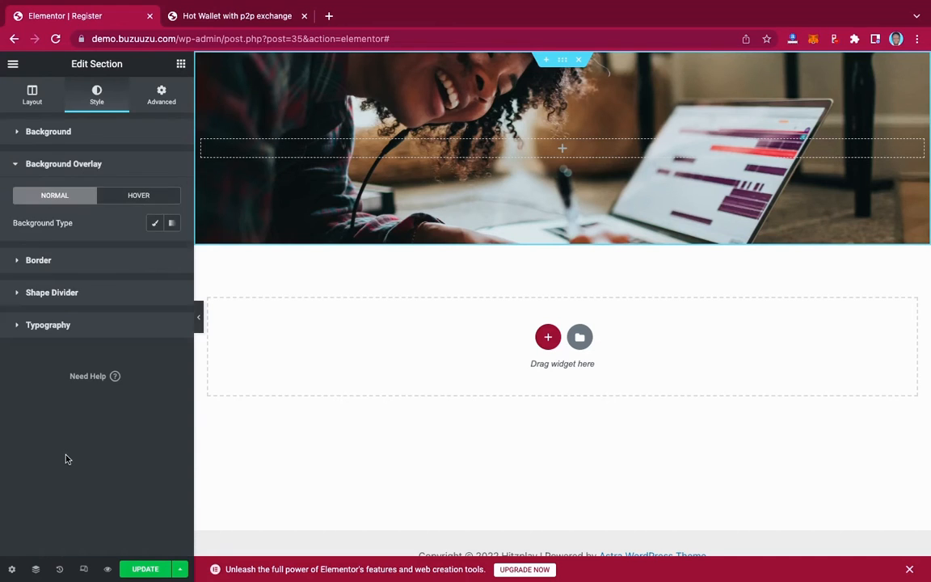
click(153, 224)
click(171, 250)
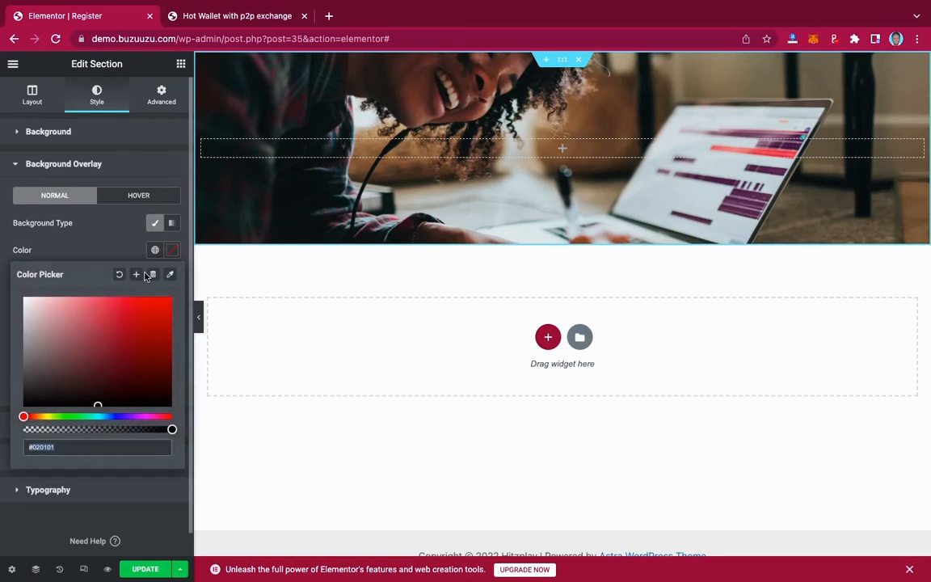
drag(43, 405, 1, 419)
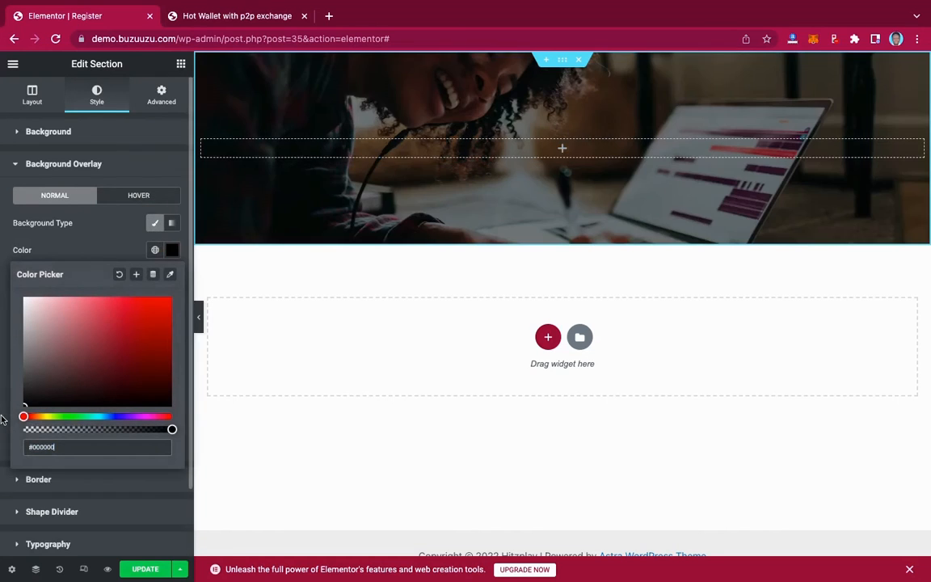
click(81, 247)
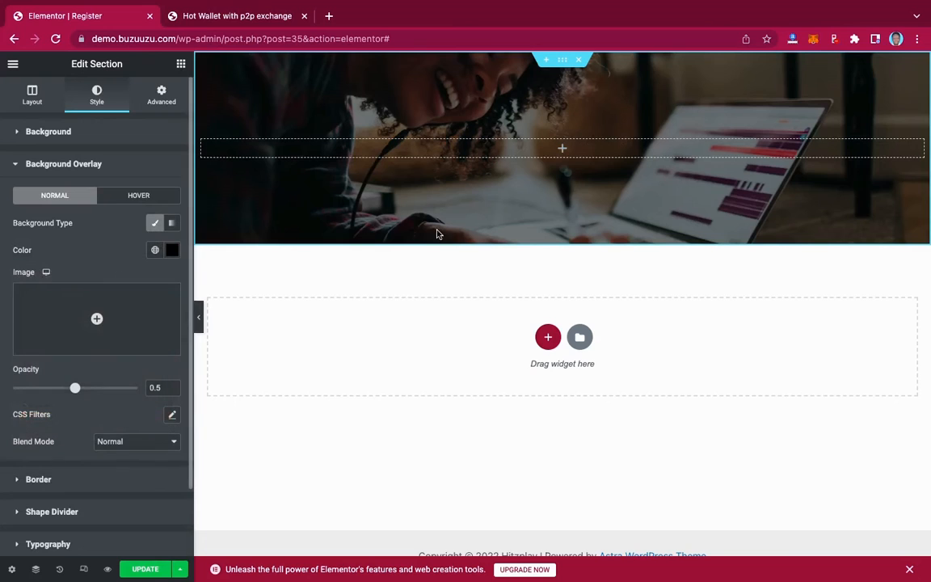
Place a Heading widget in the banner section, title it Registration Page and align it to the center
click(563, 150)
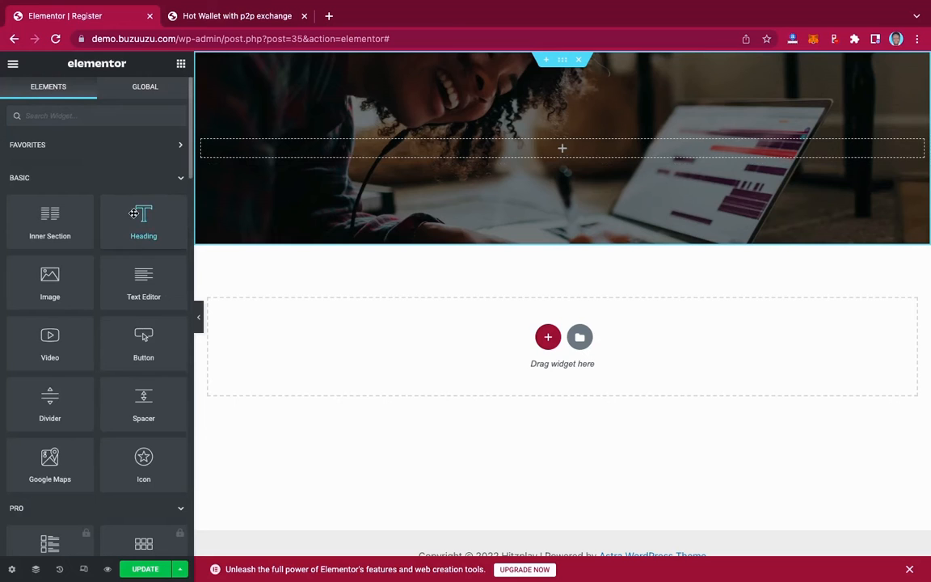
drag(121, 192, 543, 154)
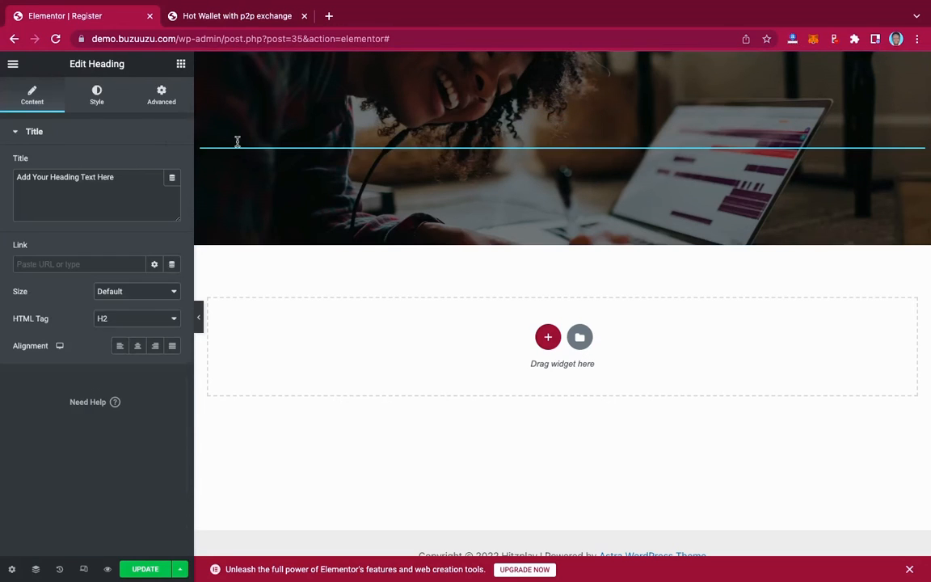
triple_click(117, 176)
text(R)
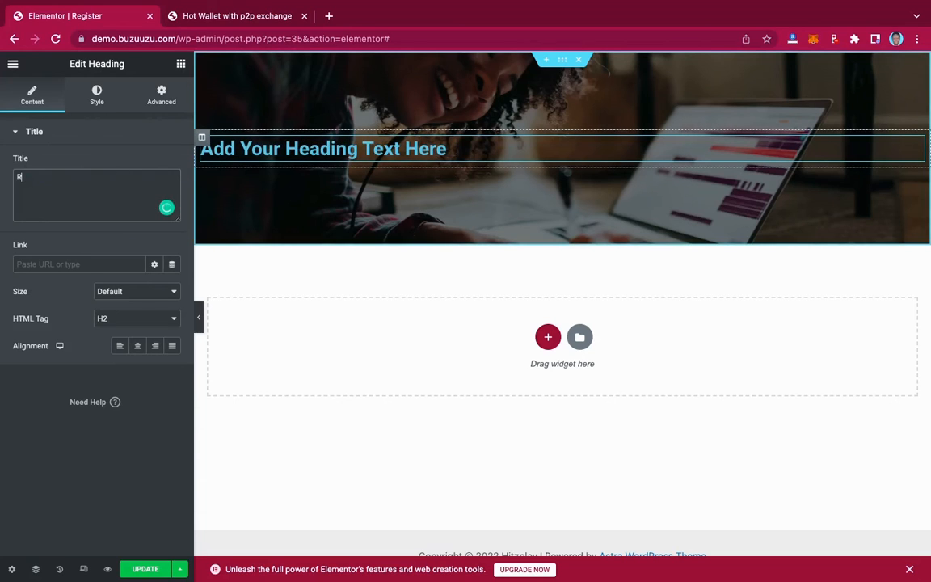
text(eg)
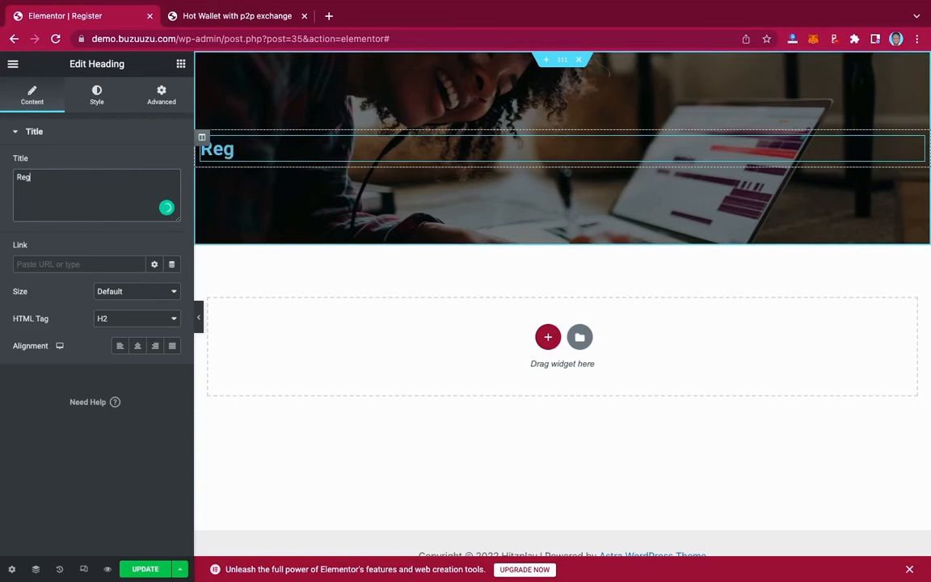
text(istration Page)
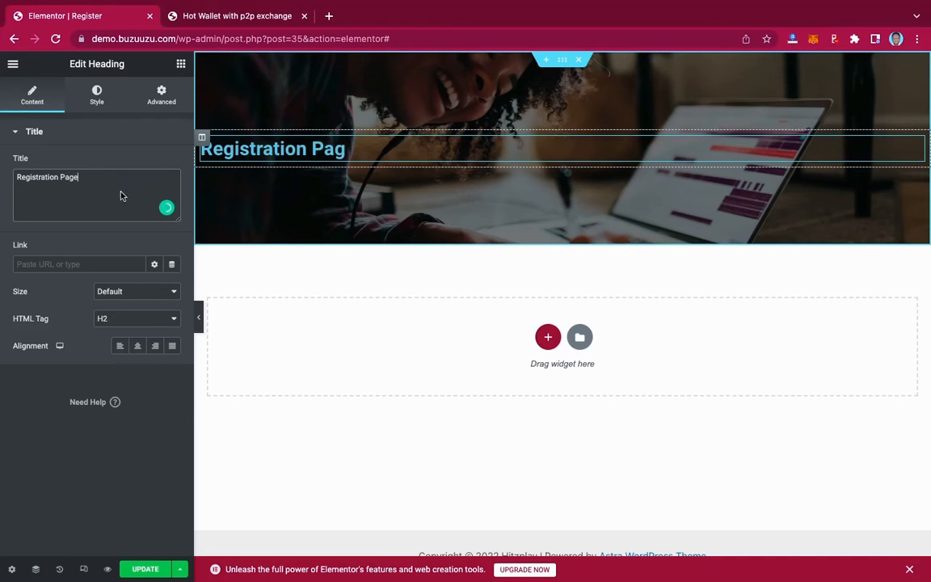
click(138, 346)
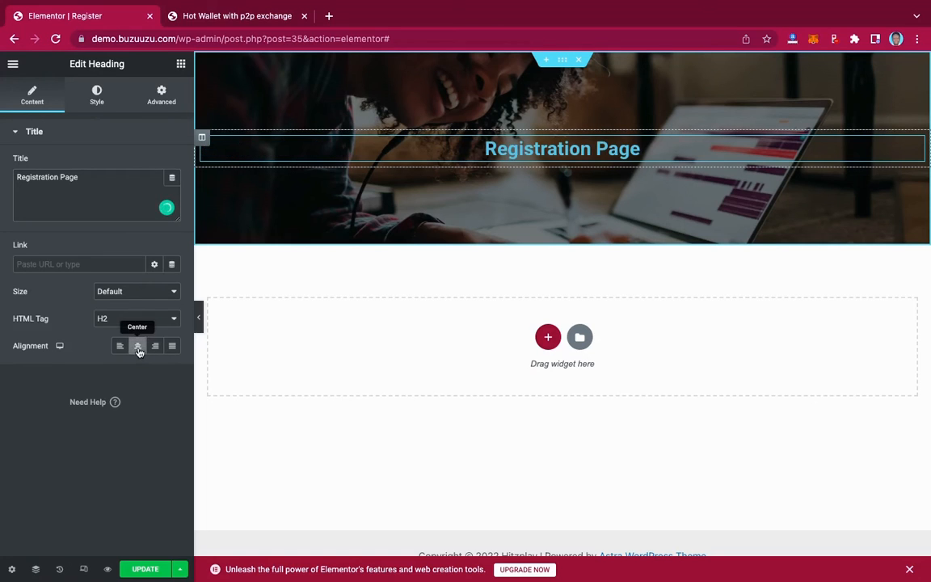
Change the Registration Page heading's text color to white
click(91, 97)
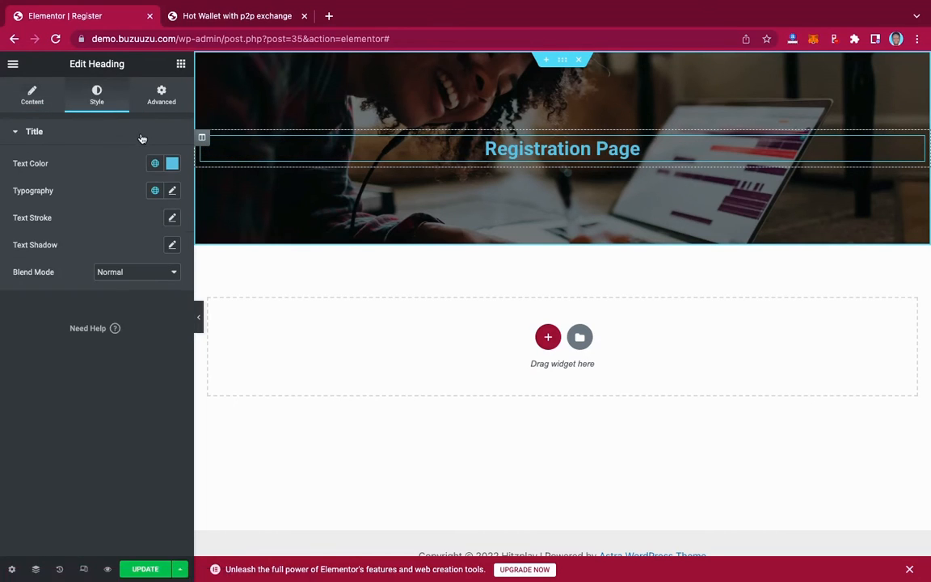
click(171, 164)
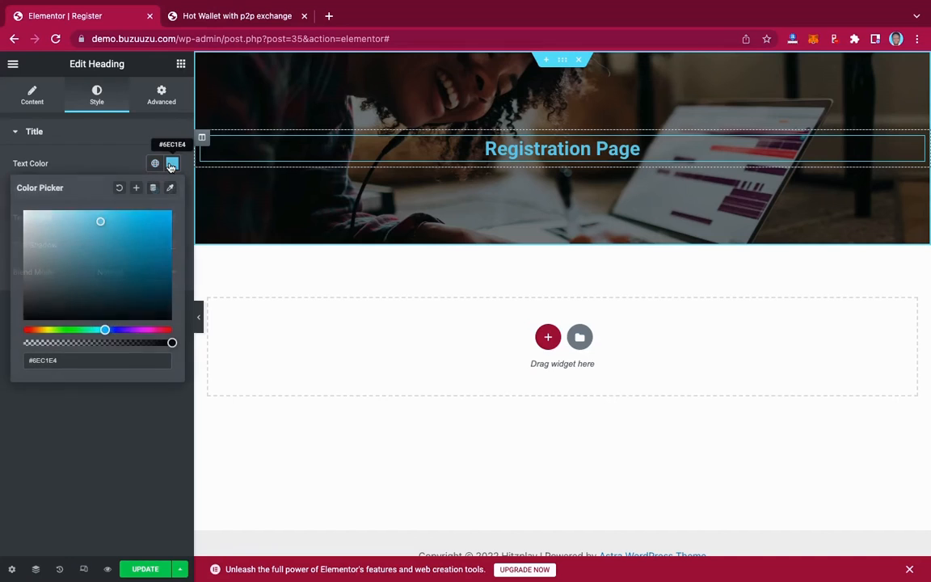
click(20, 213)
click(78, 165)
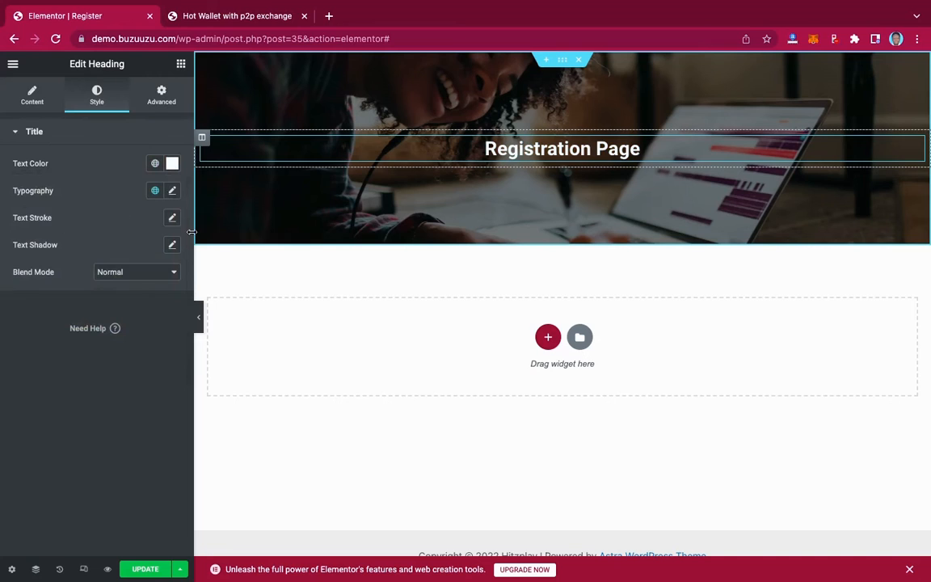
Set the Registration Page heading's font size to 45 px in its typography settings
click(173, 191)
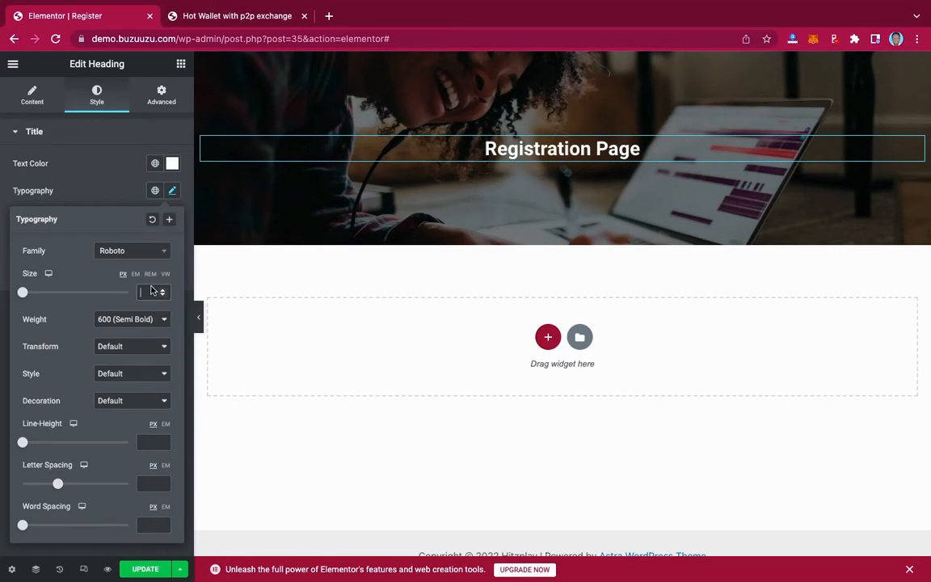
click(149, 292)
text(30)
key(BackSpace)
key(BackSpace)
text(45)
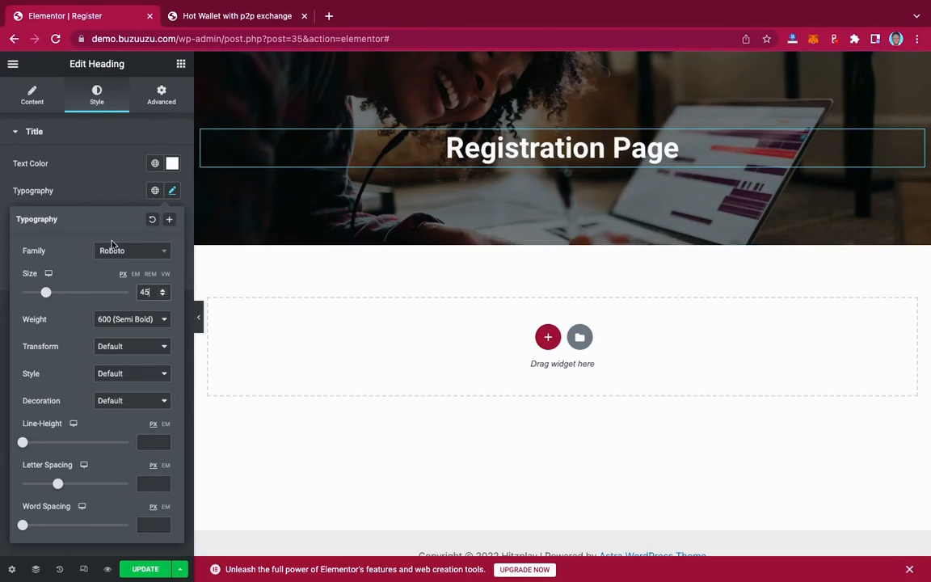
click(95, 192)
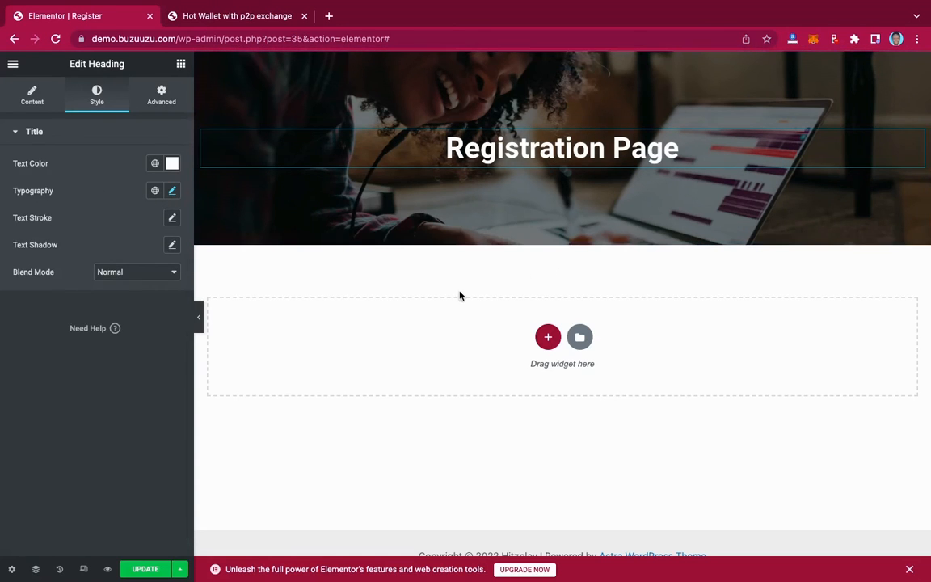
click(547, 338)
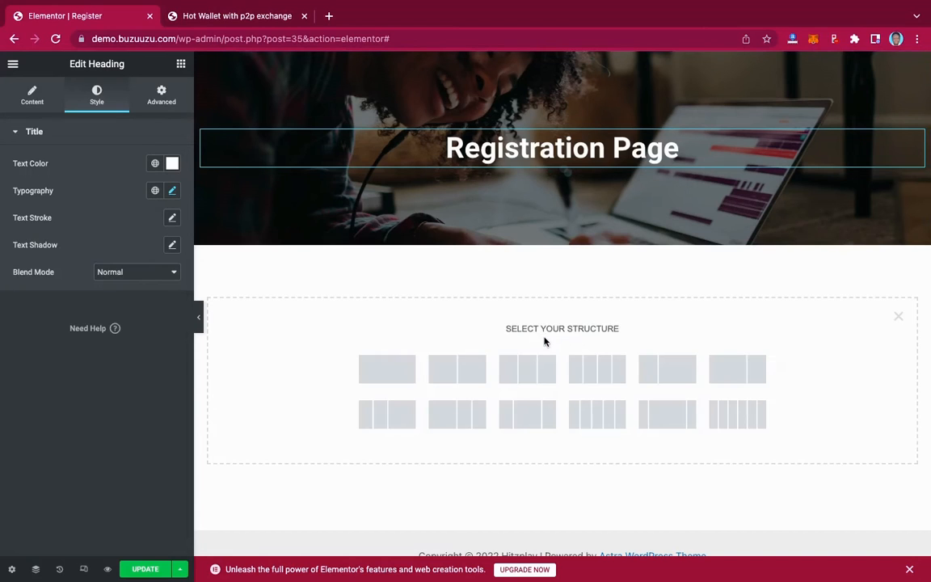
click(527, 421)
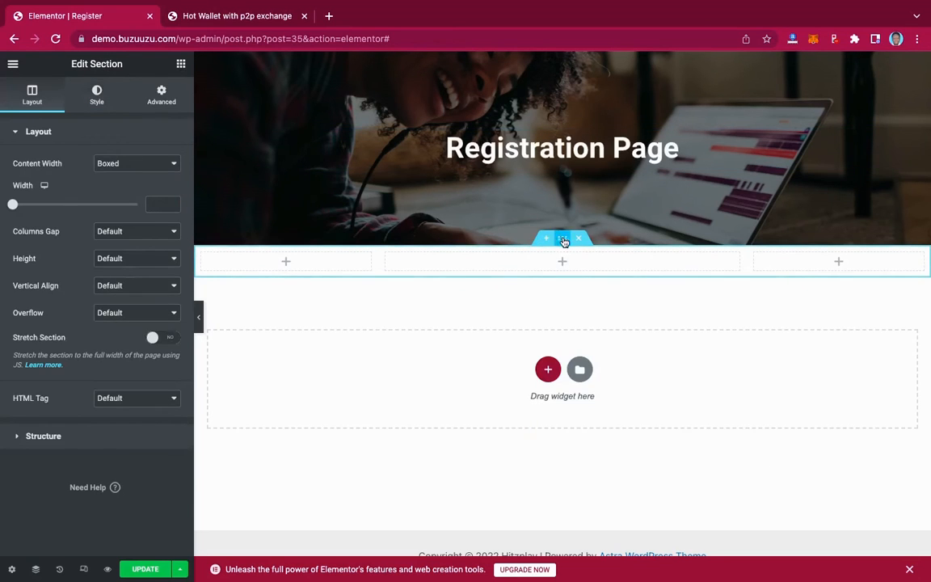
key(ctrl+z)
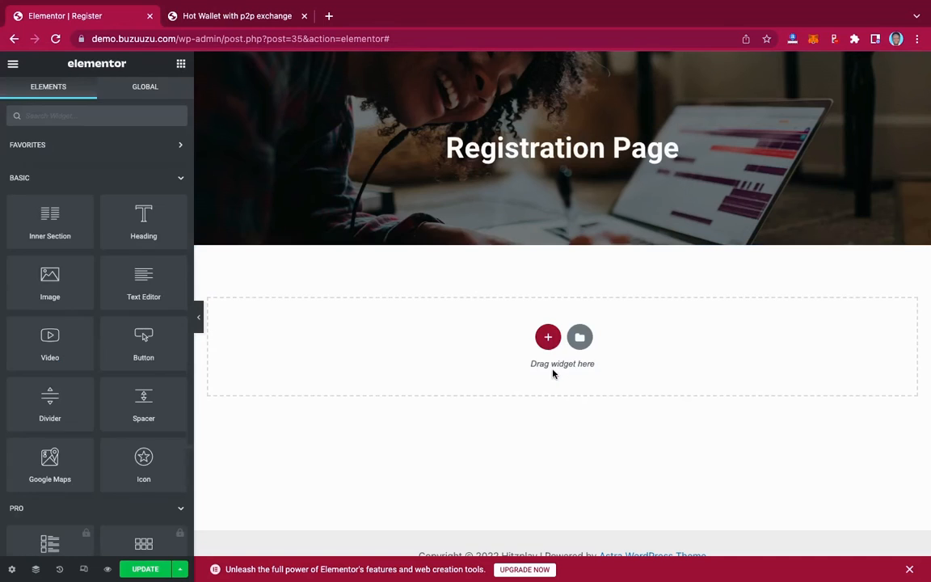
Add a three-column section with a wide middle and narrow outer columns below the banner, with 50 px top and bottom margins
click(549, 340)
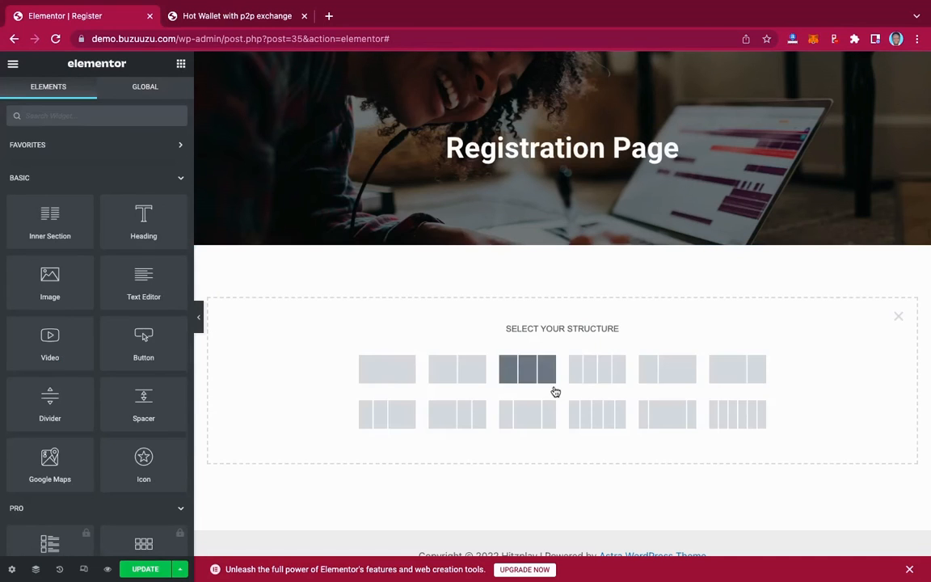
click(665, 408)
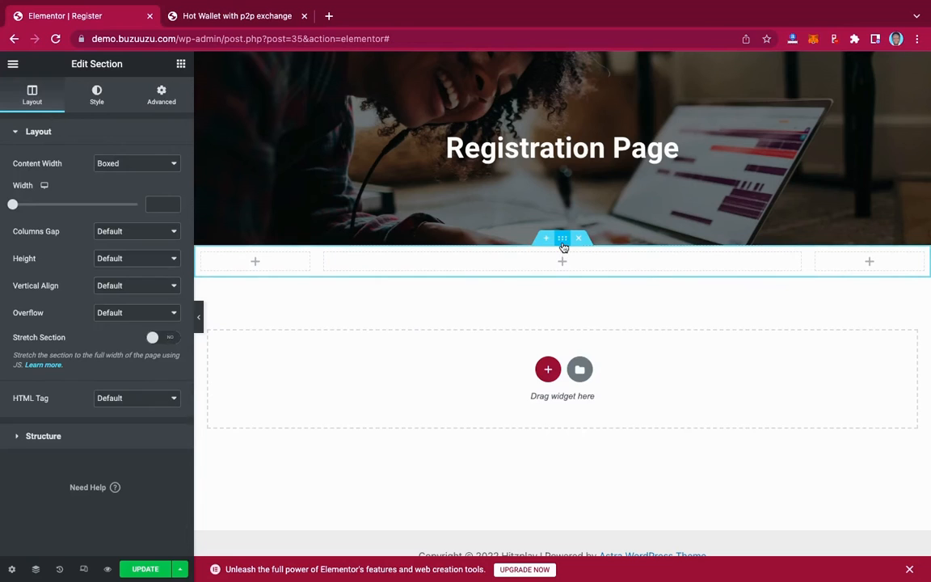
click(161, 92)
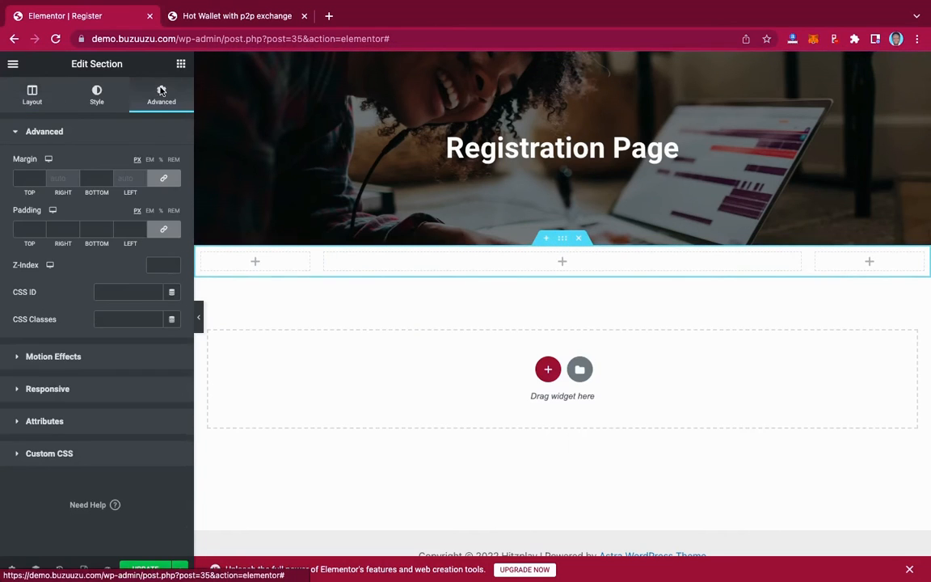
click(23, 179)
text(50)
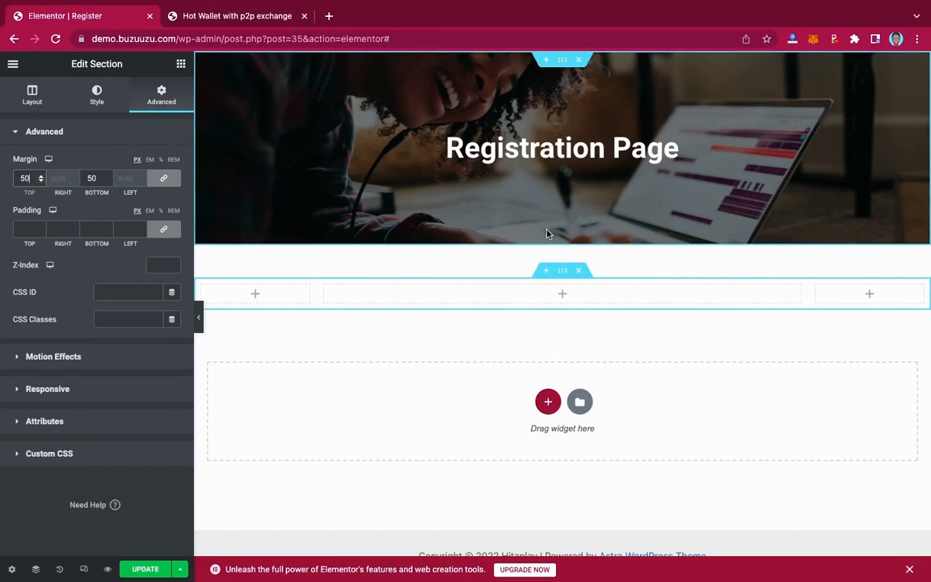
Place a Shortcode widget in the wide middle column and enter the shortcode [ultimatemember form_id="31"]
click(563, 296)
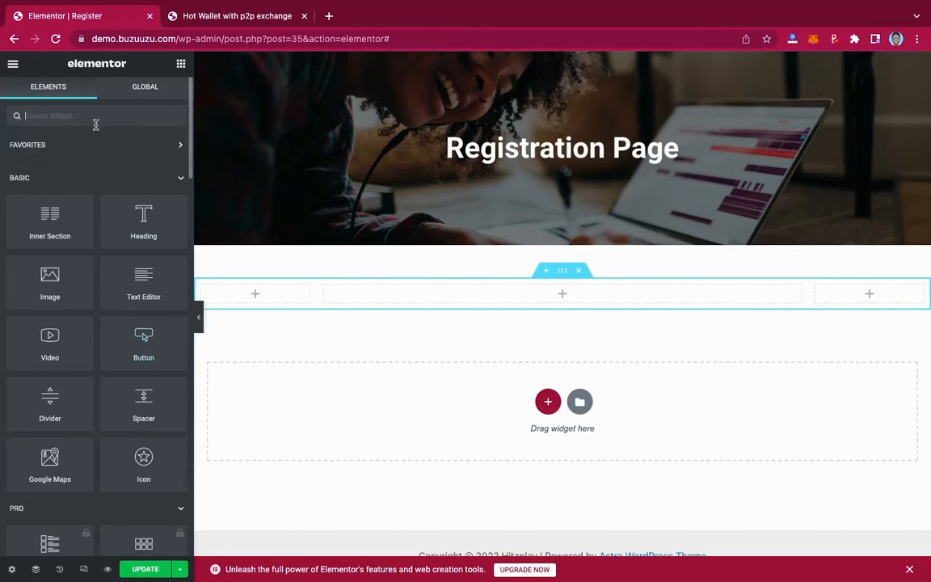
text(short)
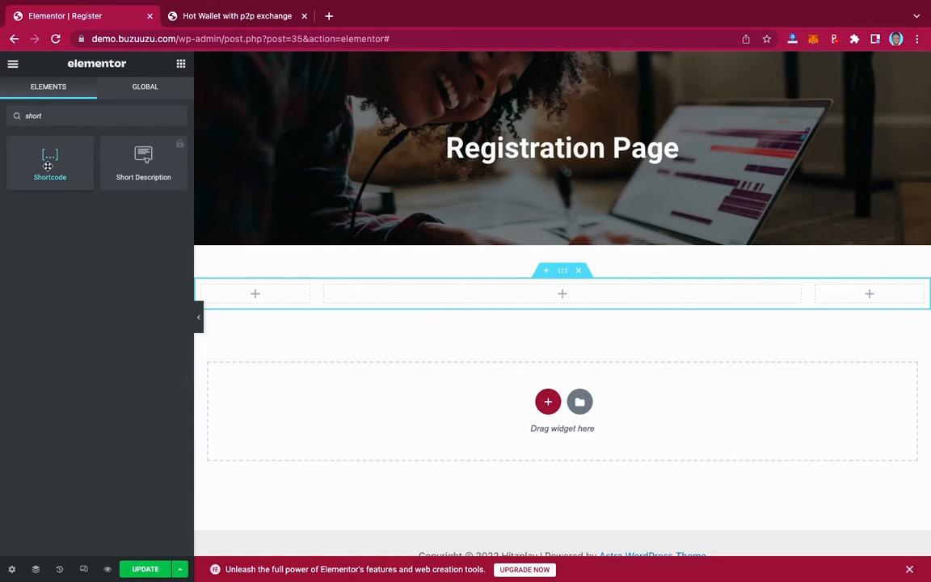
drag(48, 166, 565, 296)
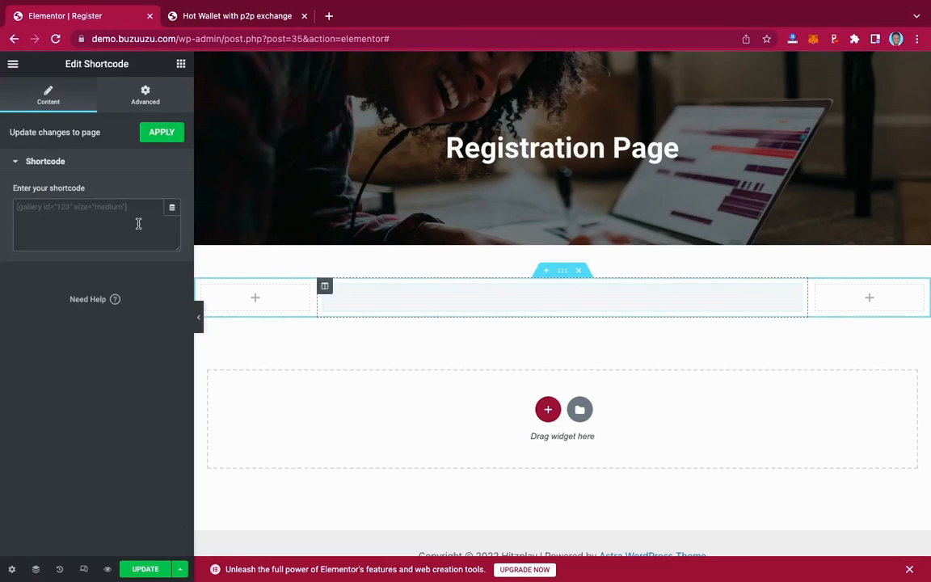
click(113, 219)
text([ultimatemember form_id="31"])
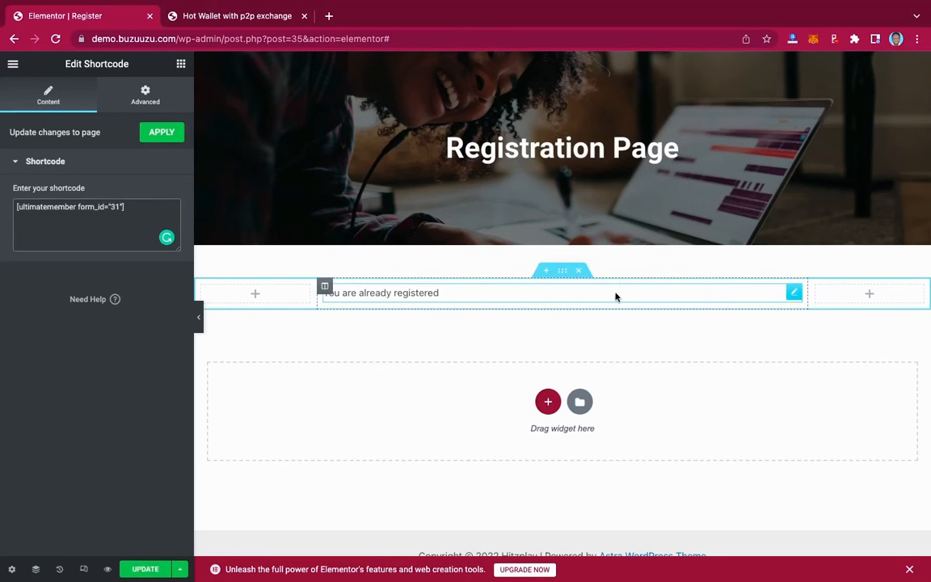
Set the form section's padding to 50 px on all sides and update the page
click(566, 275)
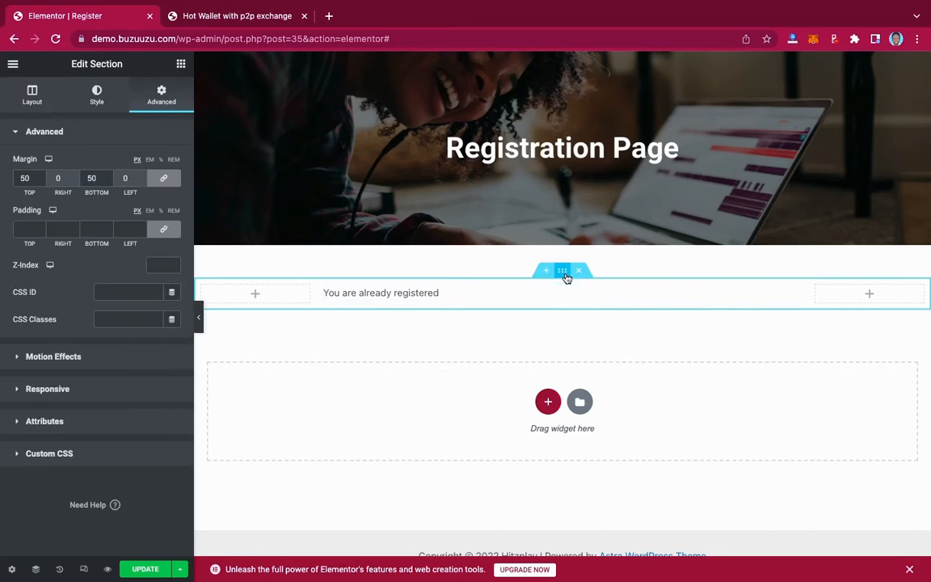
click(22, 232)
text(50)
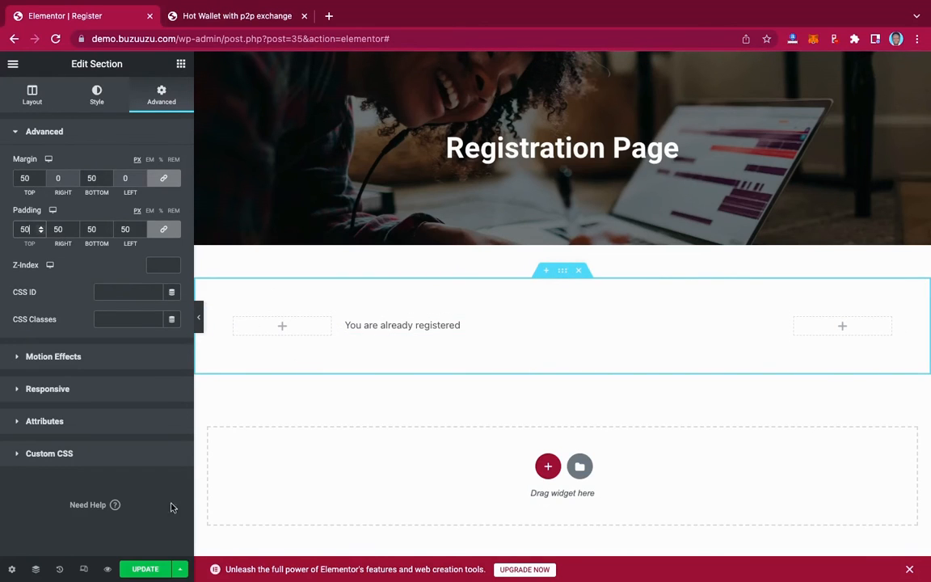
click(146, 570)
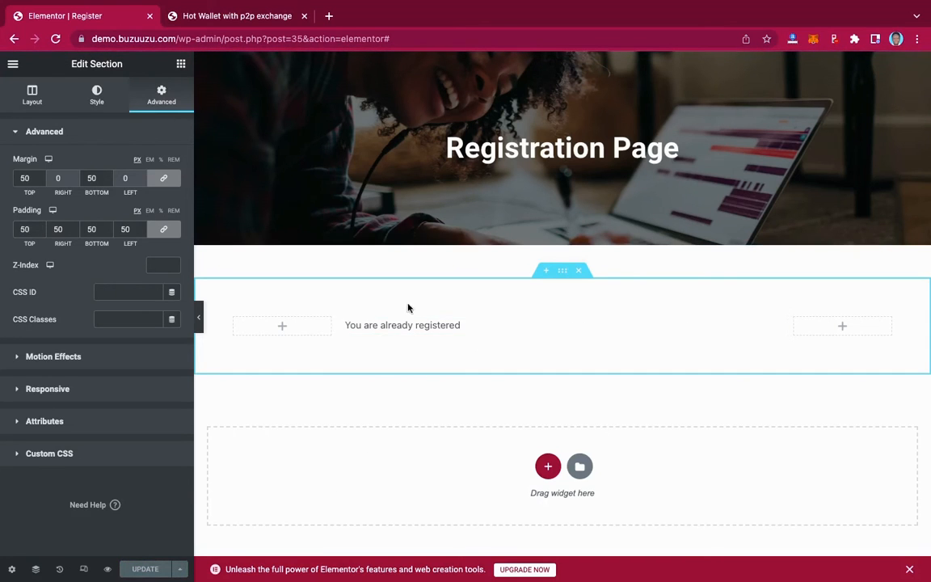
View the published Register page in a new browser tab
click(12, 64)
right_click(41, 293)
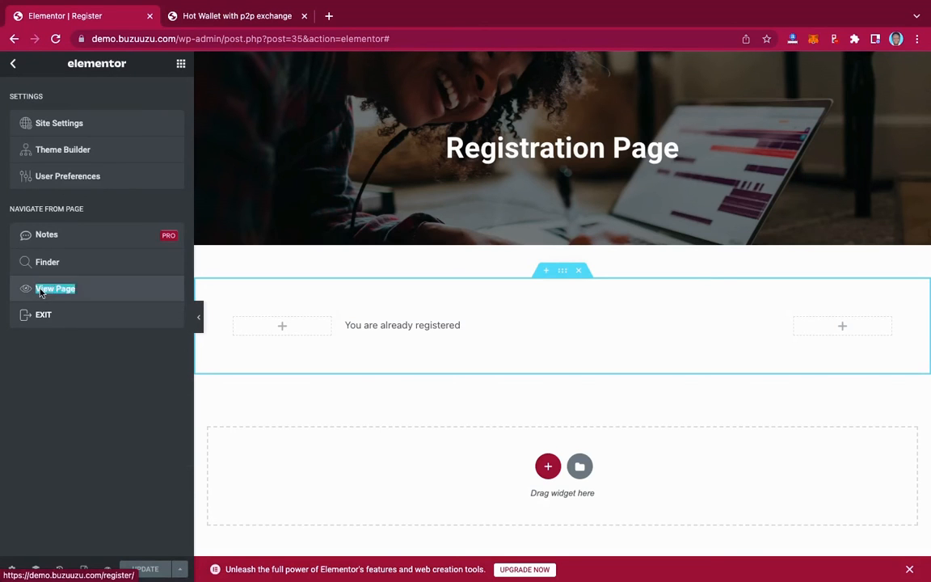
click(64, 296)
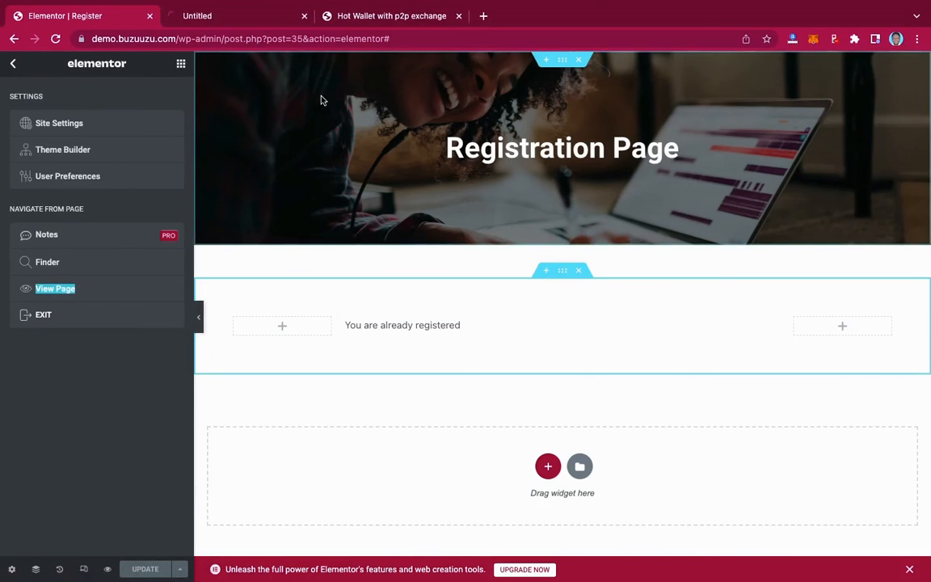
click(235, 15)
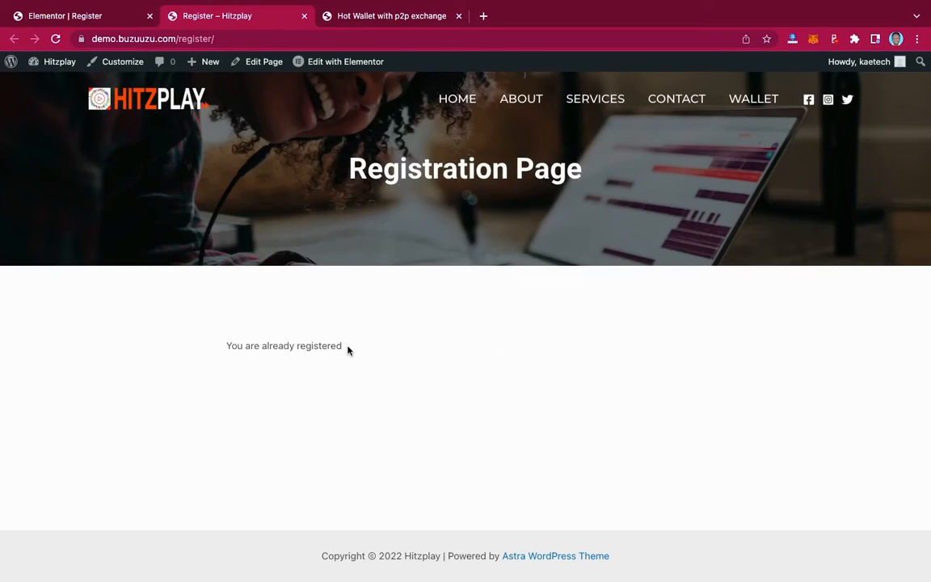
Copy the Register page's address and load it in a new incognito window as a logged-out visitor
click(227, 42)
key(super+c)
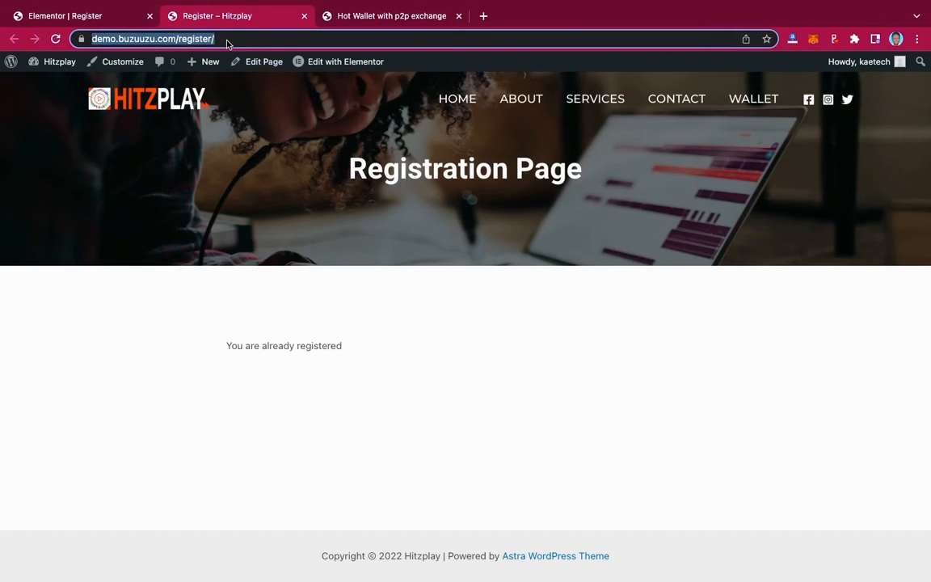
click(918, 39)
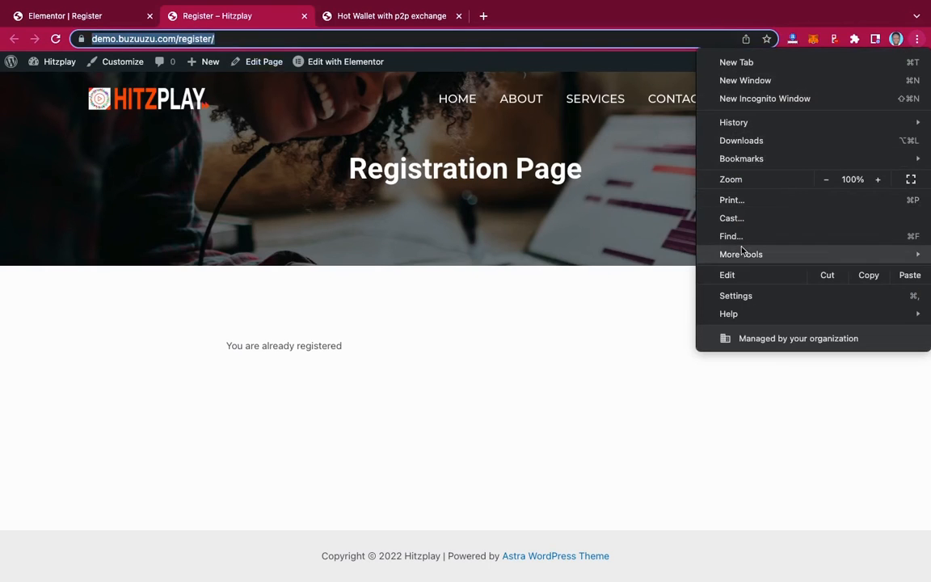
click(759, 99)
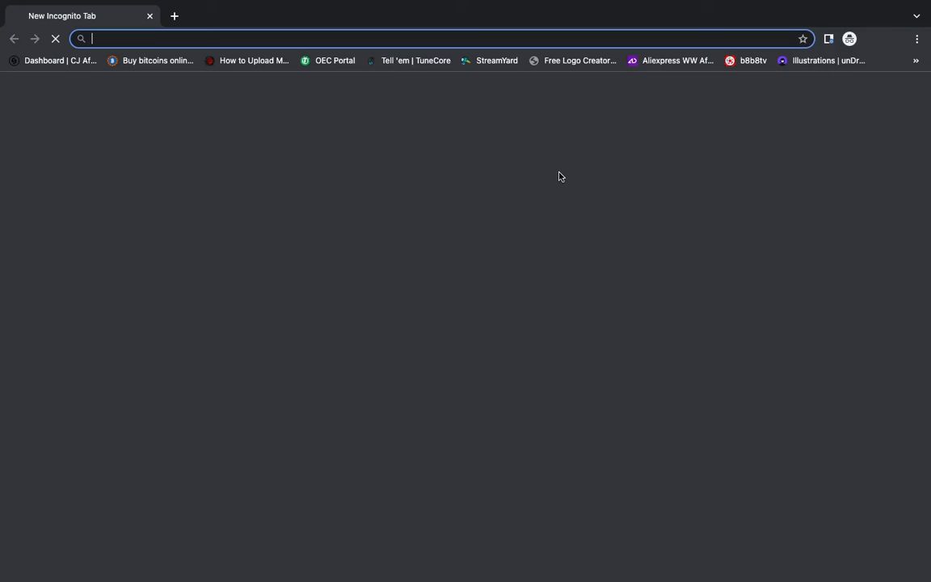
key(super+v)
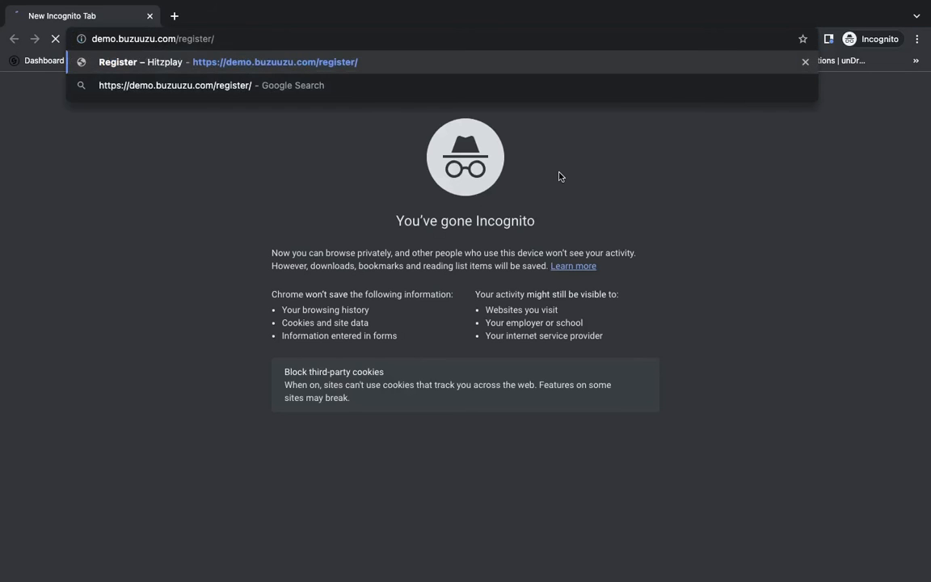
key(Return)
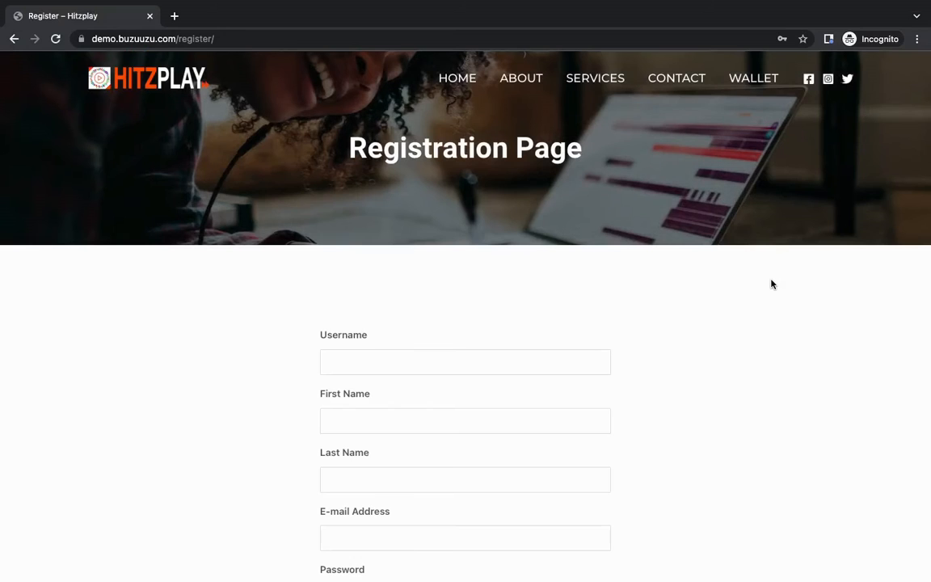
Examine the registration form's fields from Username to Confirm Password and test its Login button
scroll(664, 418, down, 5)
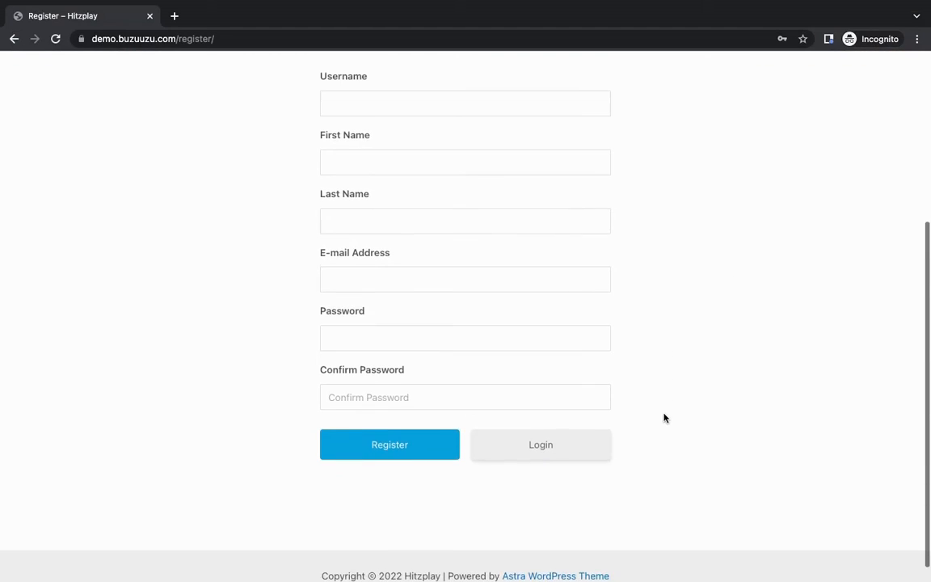
scroll(665, 418, up, 2)
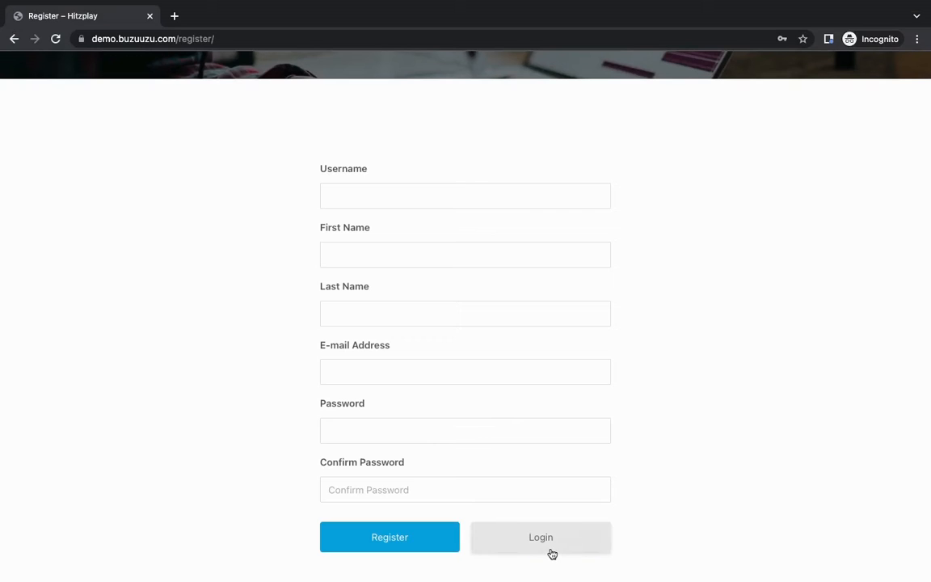
scroll(668, 485, down, 3)
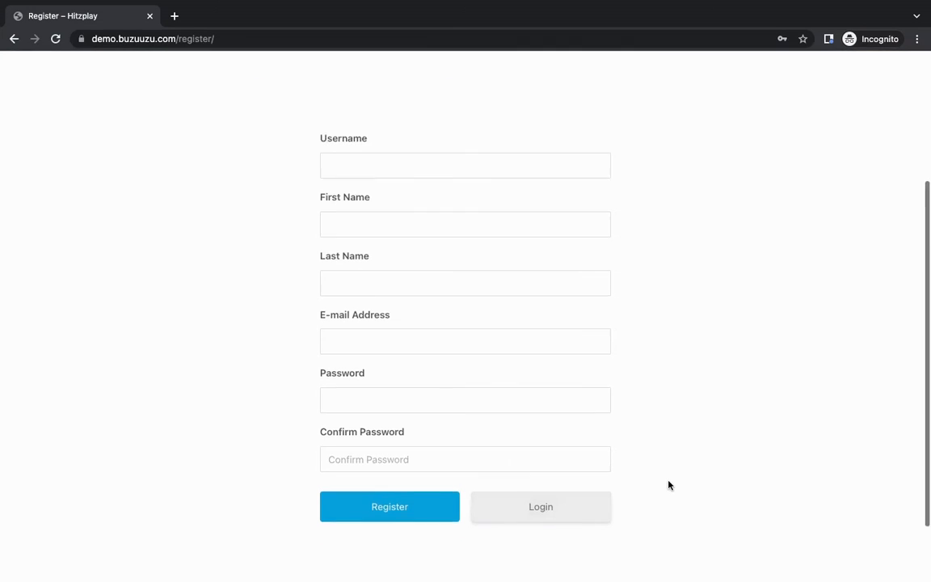
scroll(669, 485, up, 5)
scroll(668, 485, down, 5)
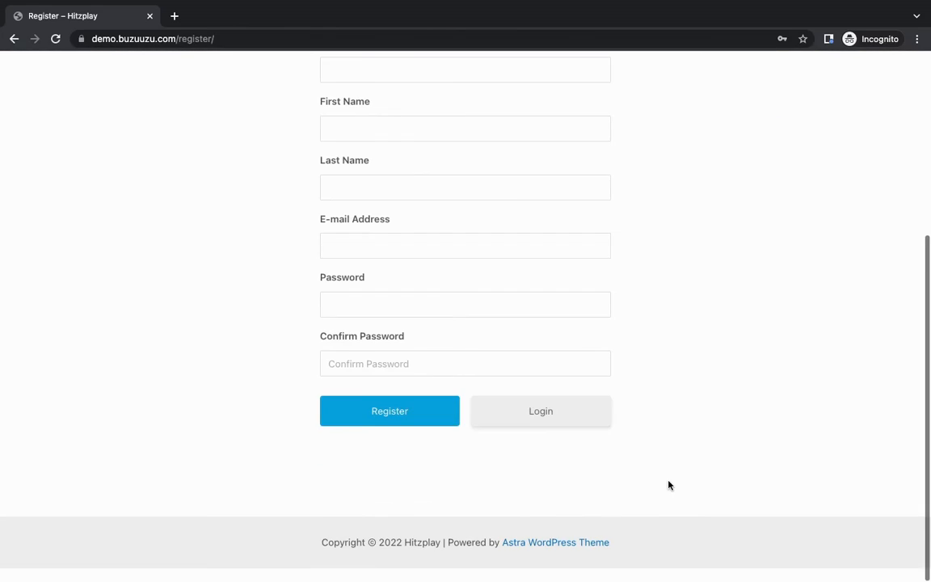
click(553, 427)
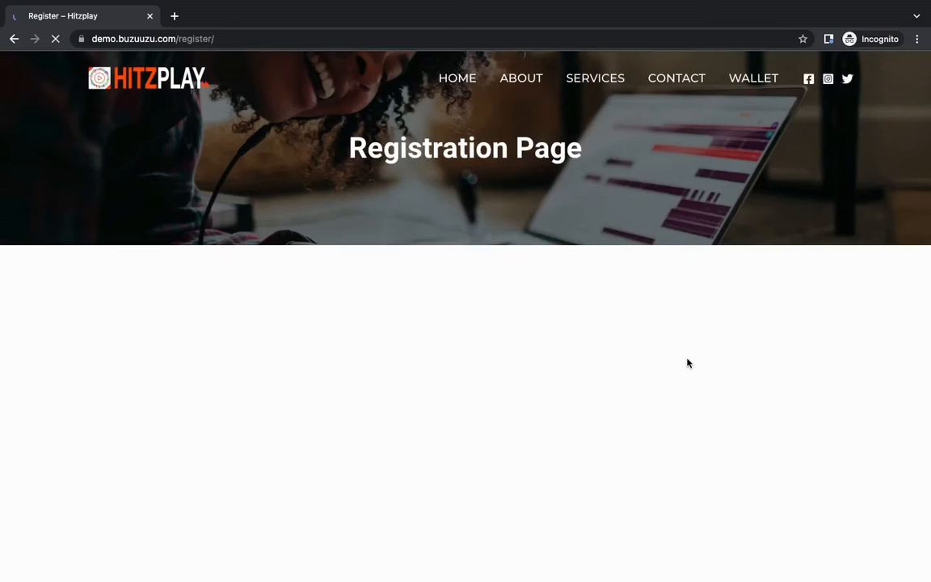
scroll(687, 363, down, 4)
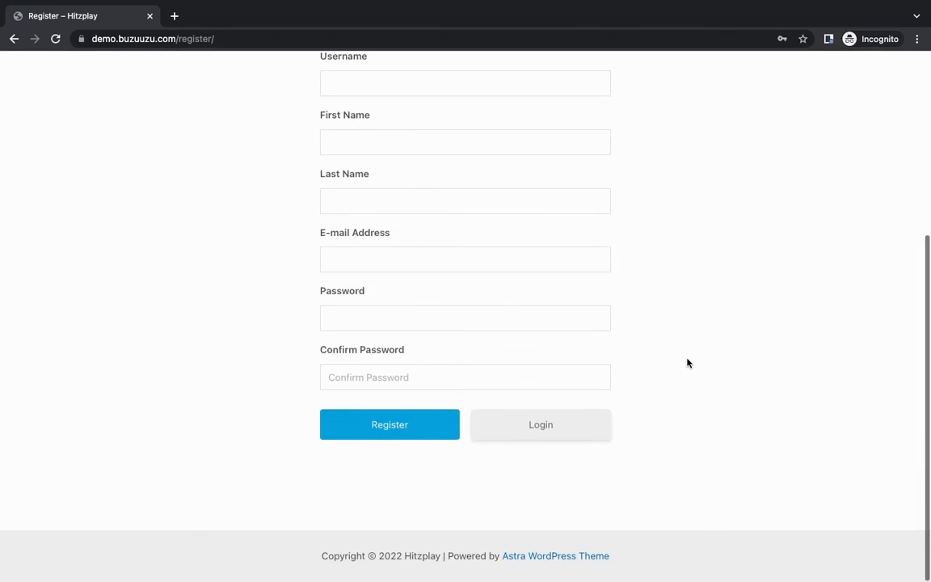
scroll(687, 363, up, 3)
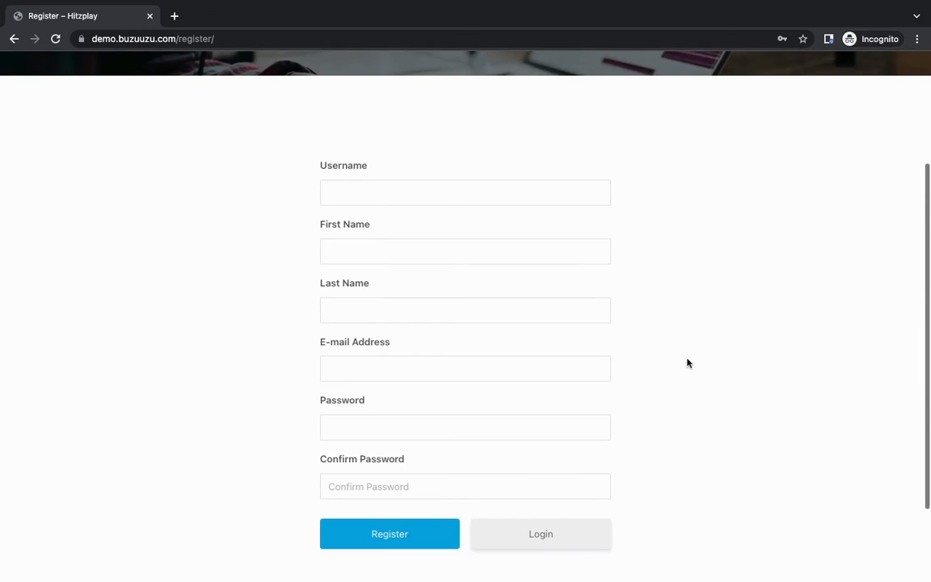
scroll(687, 363, down, 1)
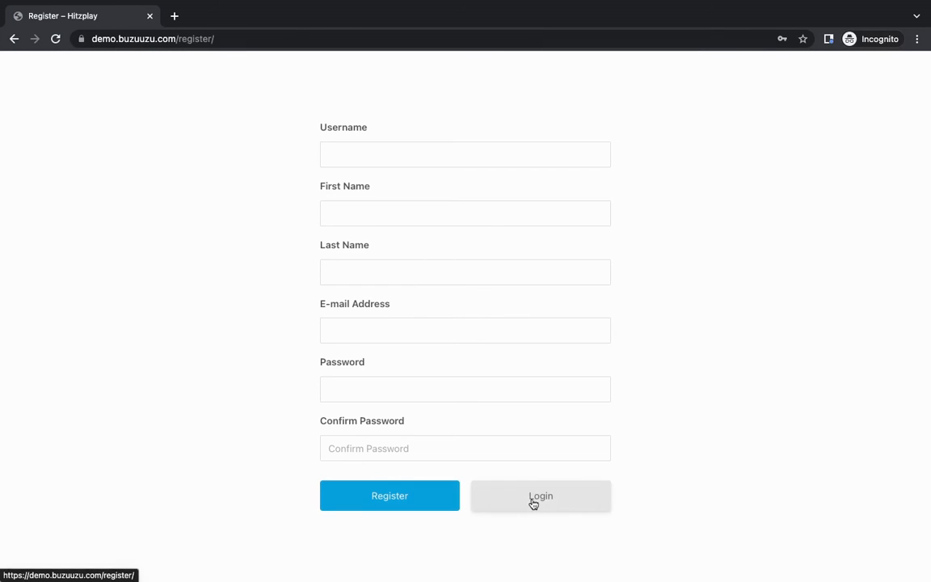
scroll(690, 375, up, 5)
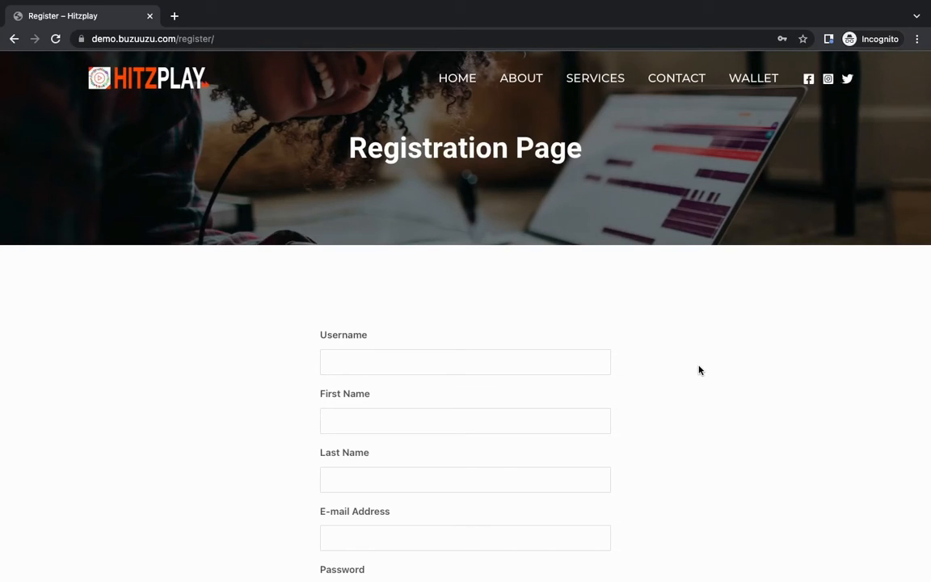
scroll(699, 370, down, 4)
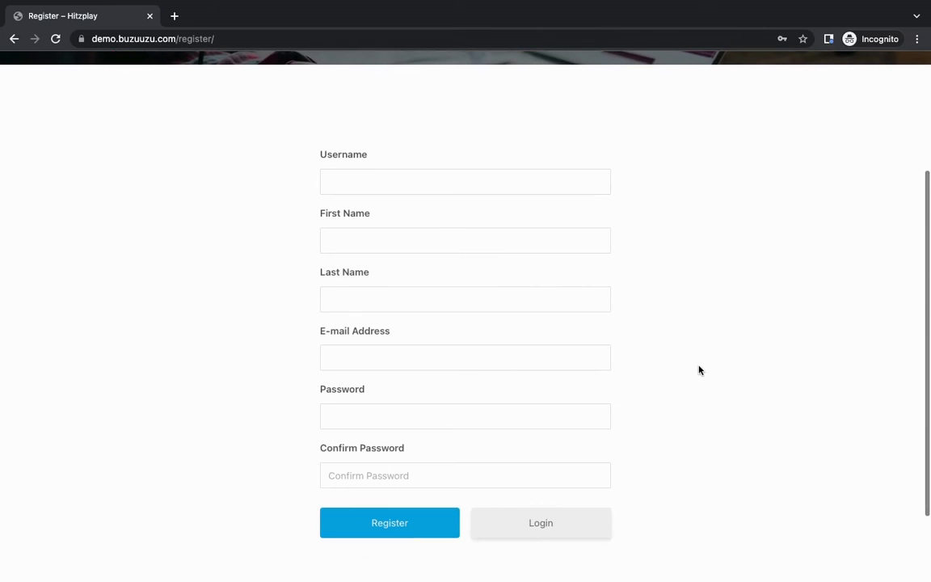
scroll(699, 371, up, 4)
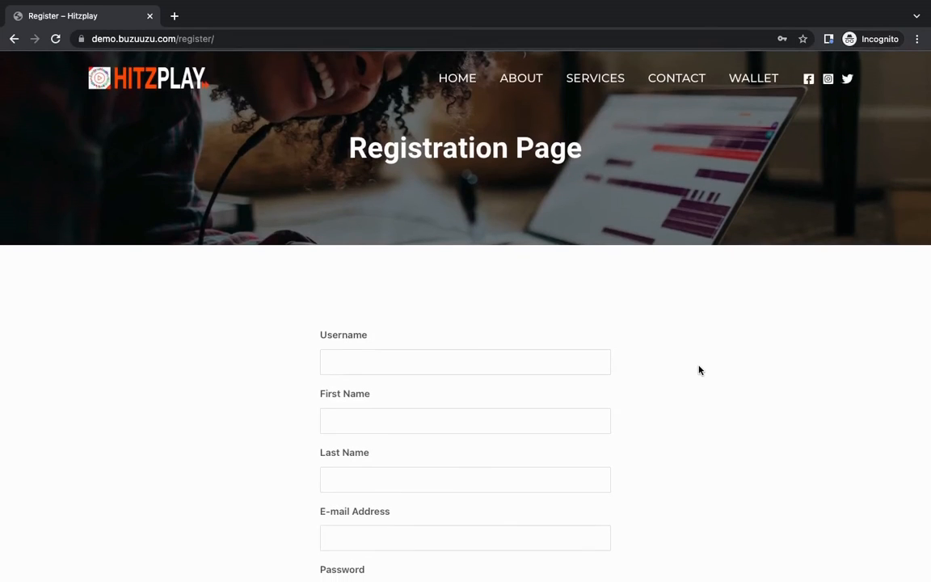
scroll(699, 370, down, 3)
scroll(700, 368, up, 3)
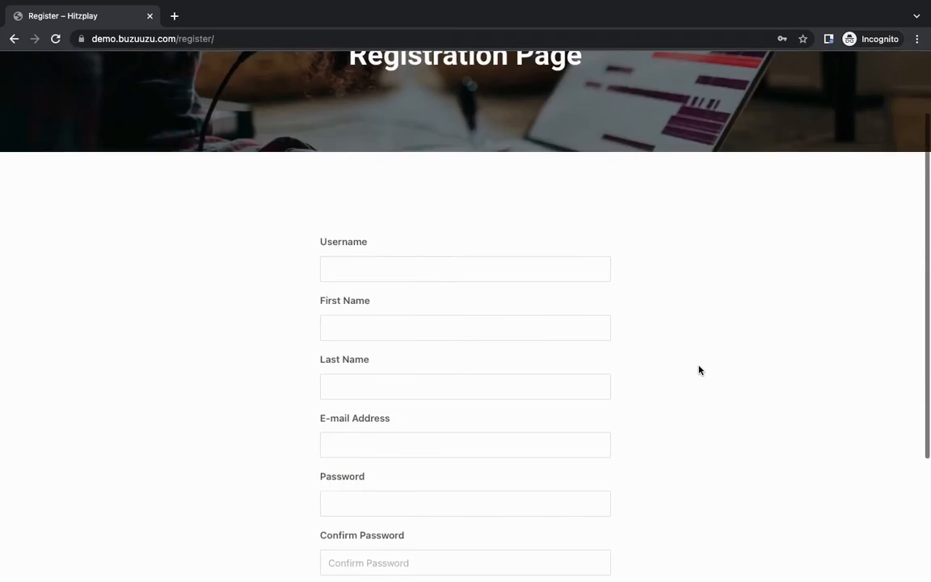
scroll(701, 366, down, 5)
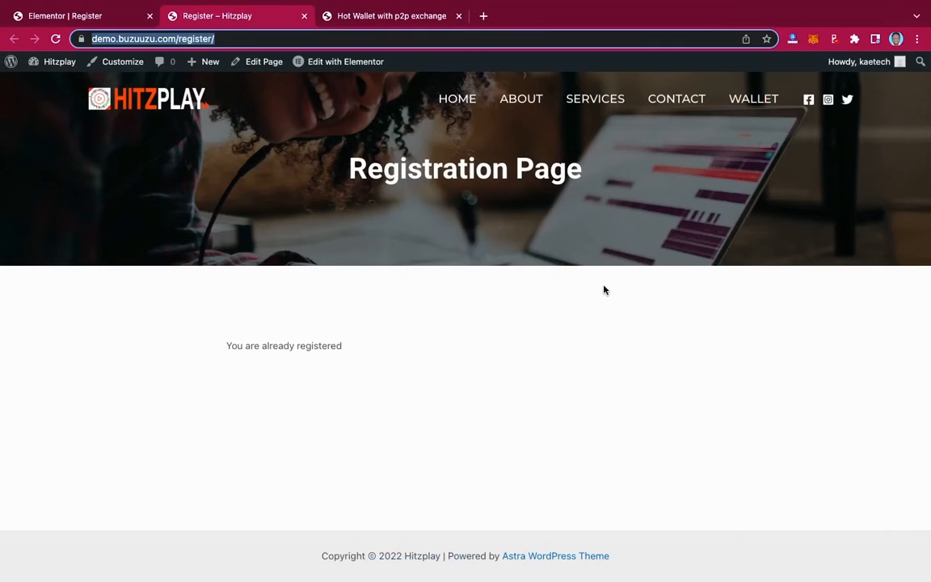
Exit the Elementor editor to the WordPress dashboard and copy the Default Login shortcode [ultimatemember form_id="32"] from the Ultimate Member forms
click(67, 17)
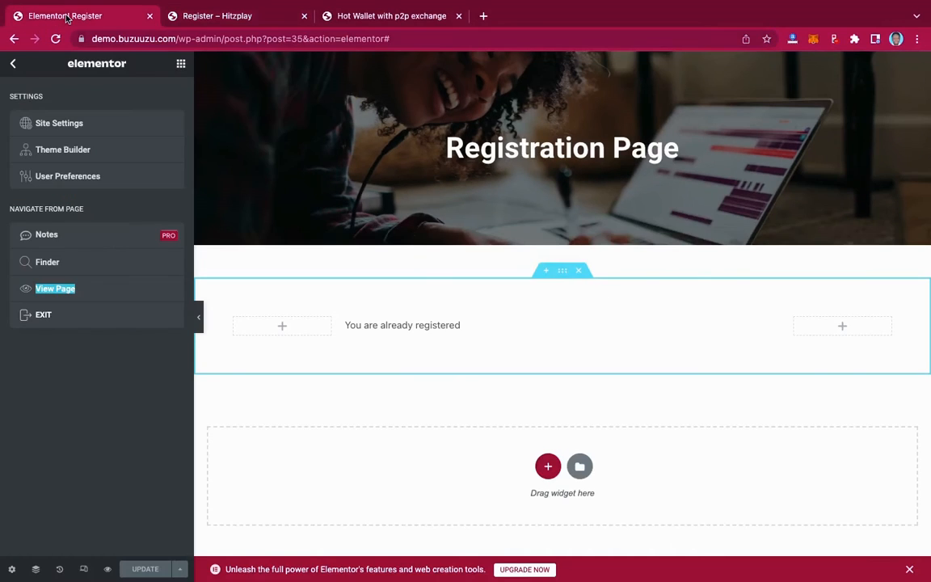
click(44, 316)
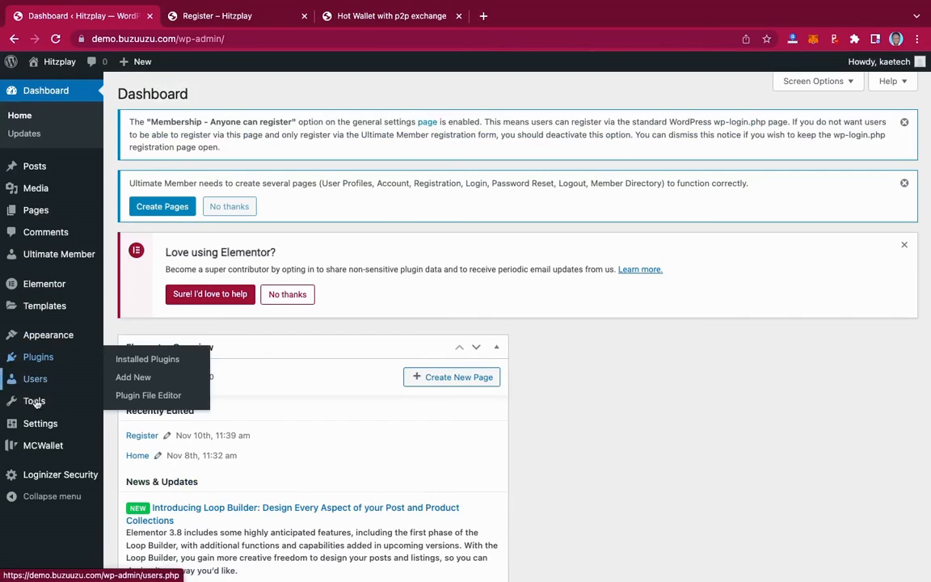
mouse_move(15, 260)
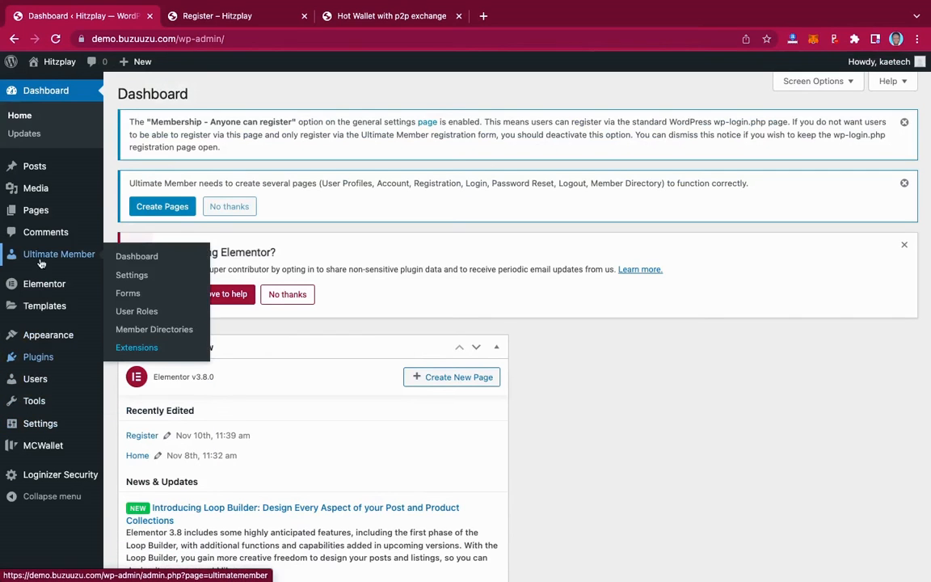
click(130, 296)
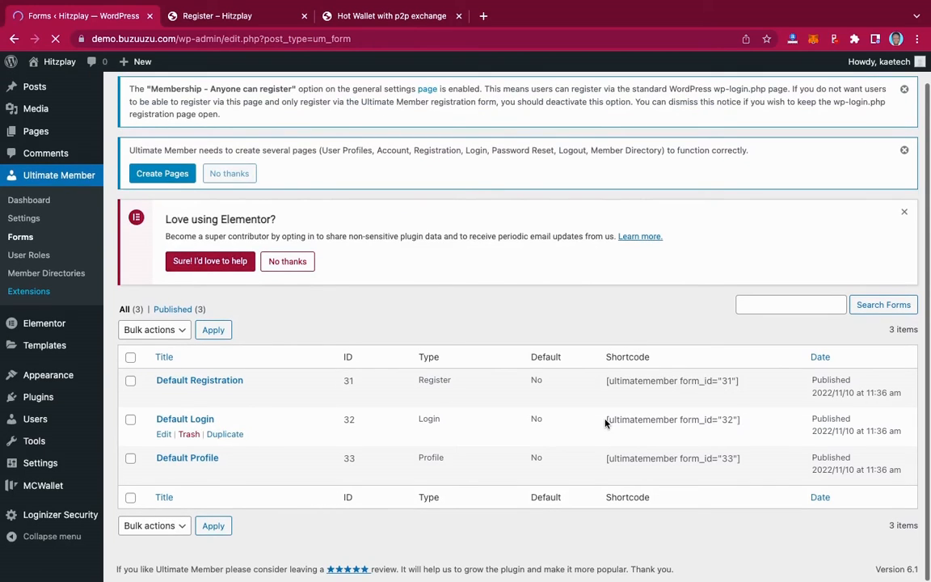
drag(606, 420, 741, 421)
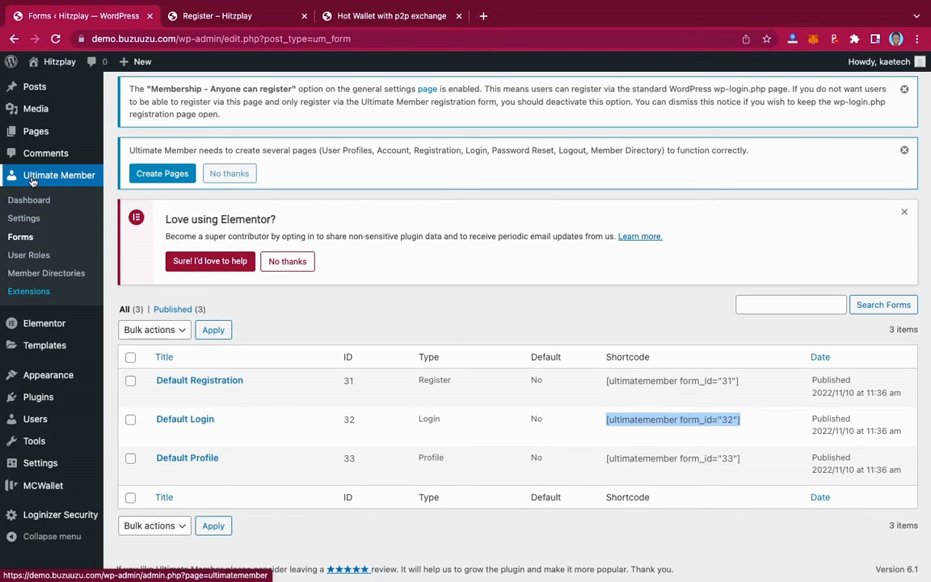
Create and publish a new page titled Login, and open it for editing with Elementor
mouse_move(28, 129)
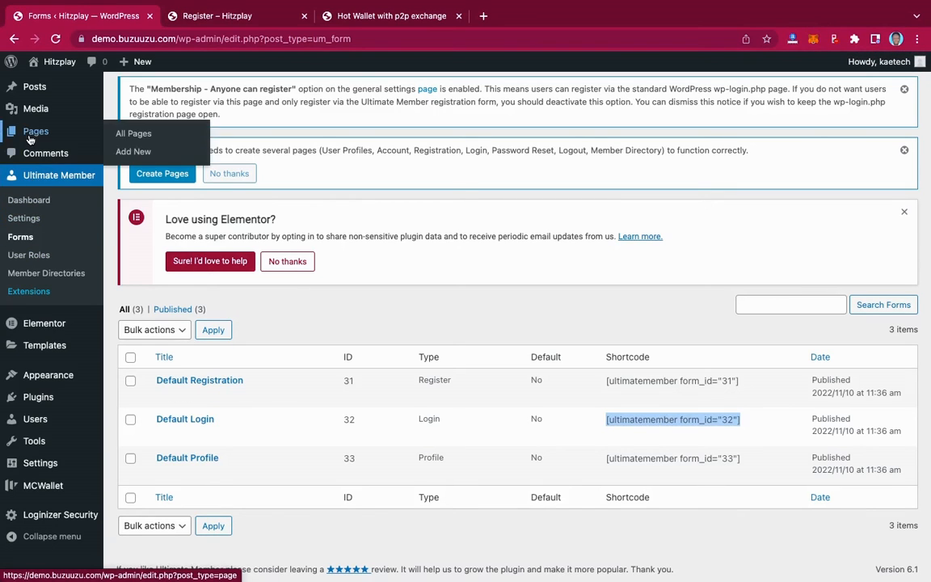
click(134, 152)
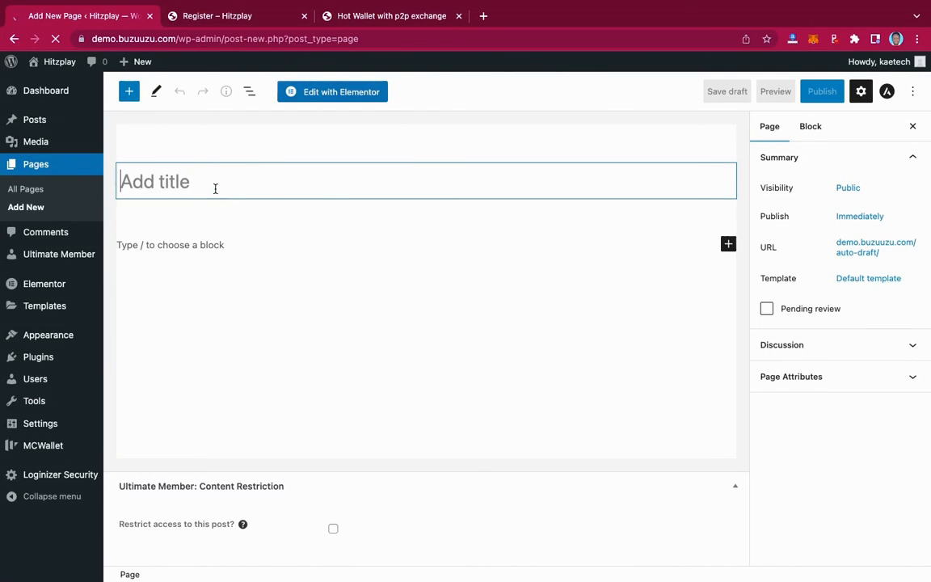
text(Login)
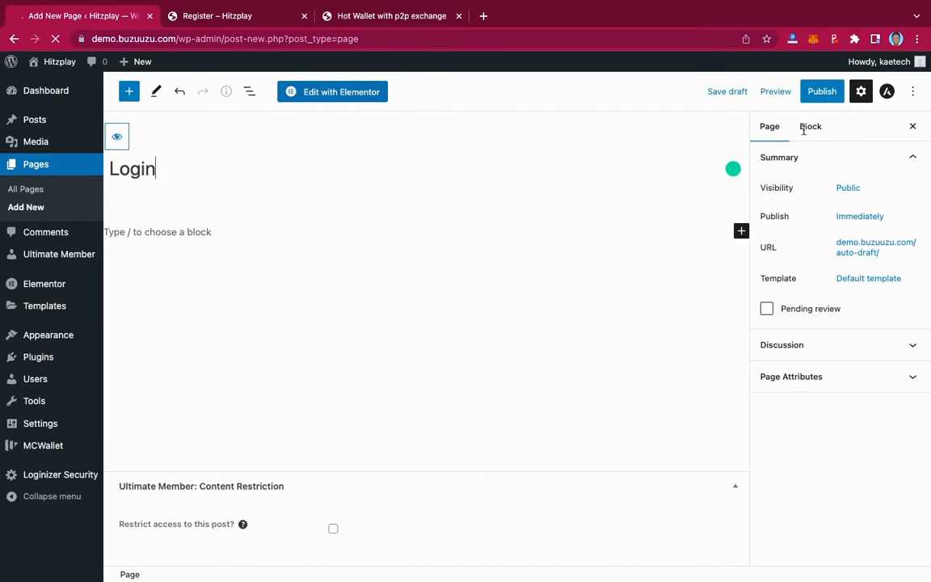
click(823, 92)
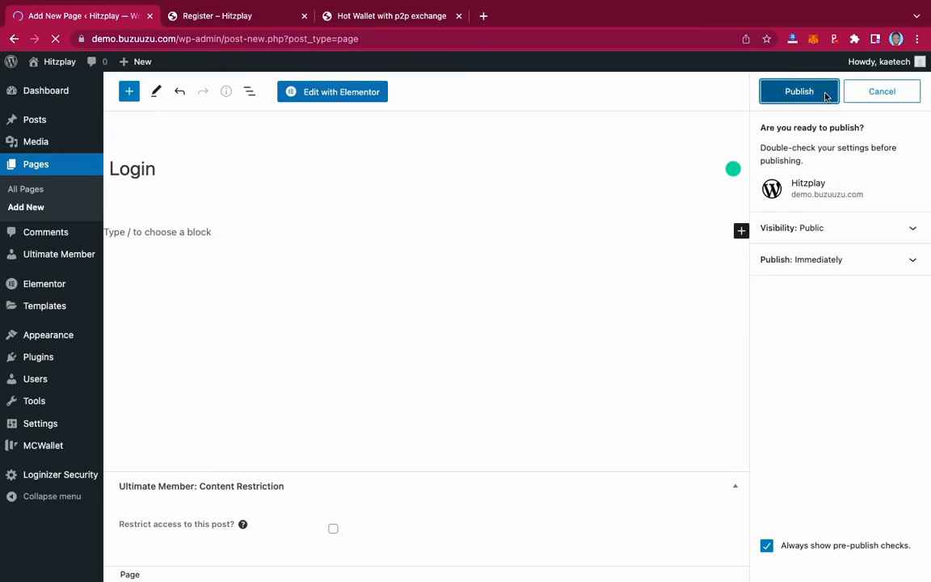
click(825, 95)
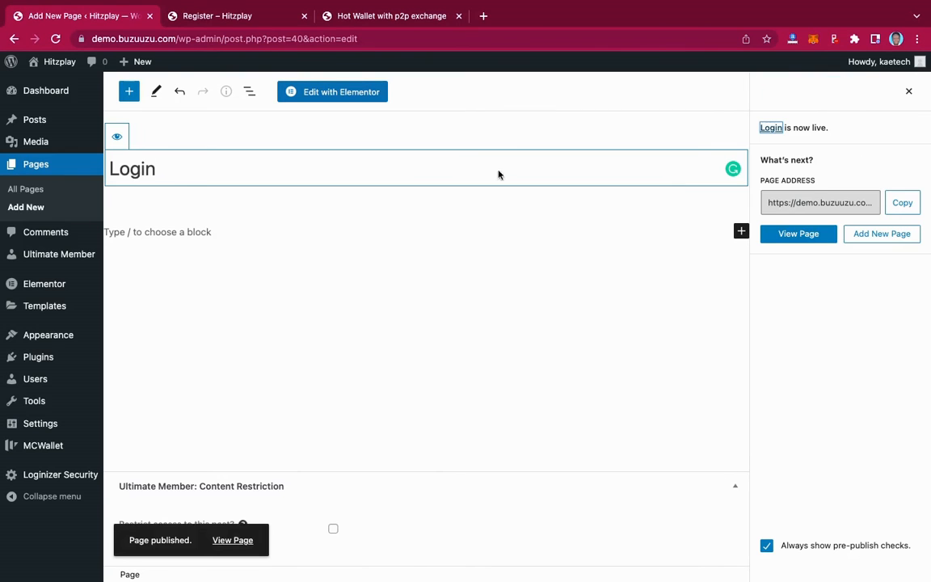
click(339, 95)
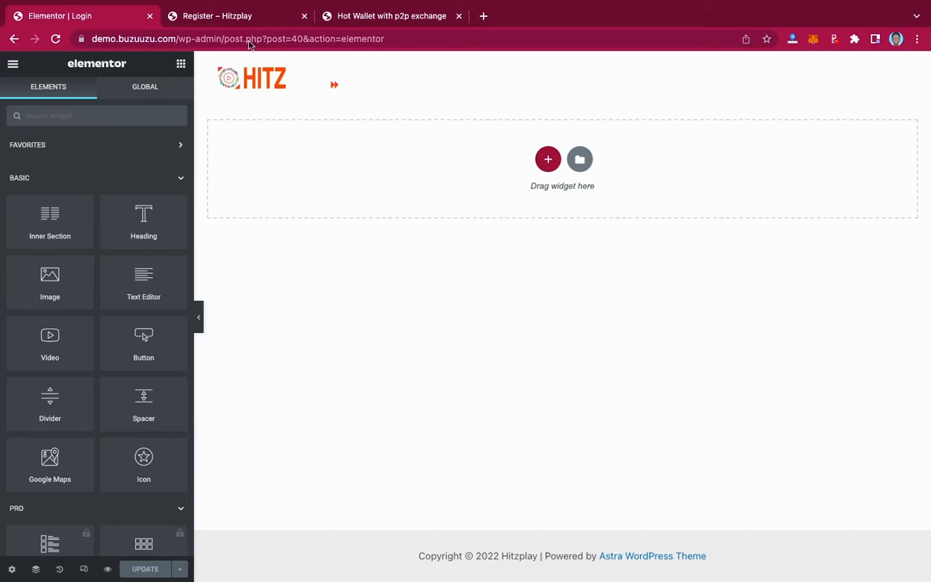
Open the Register page in Elementor and save its whole layout to the library as a template named Registration
click(226, 17)
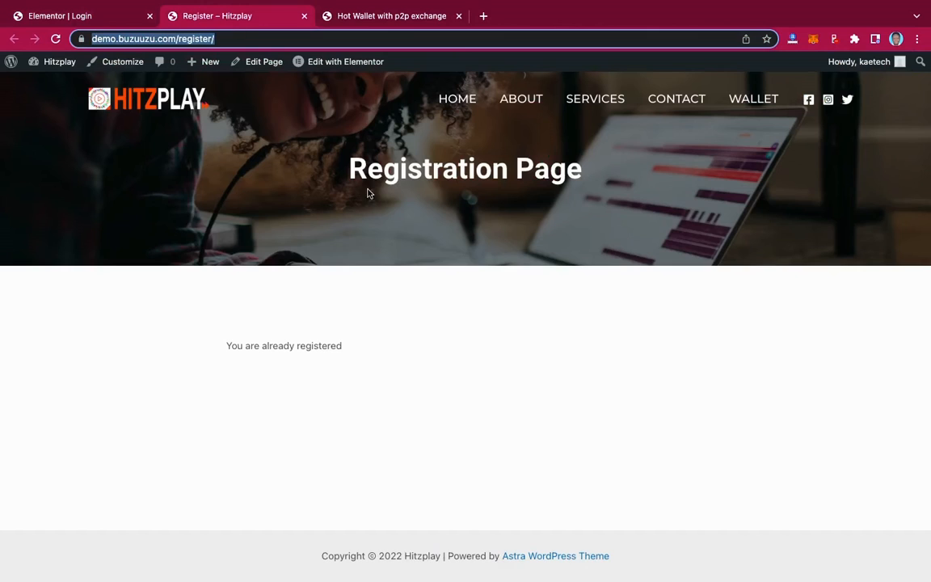
click(341, 64)
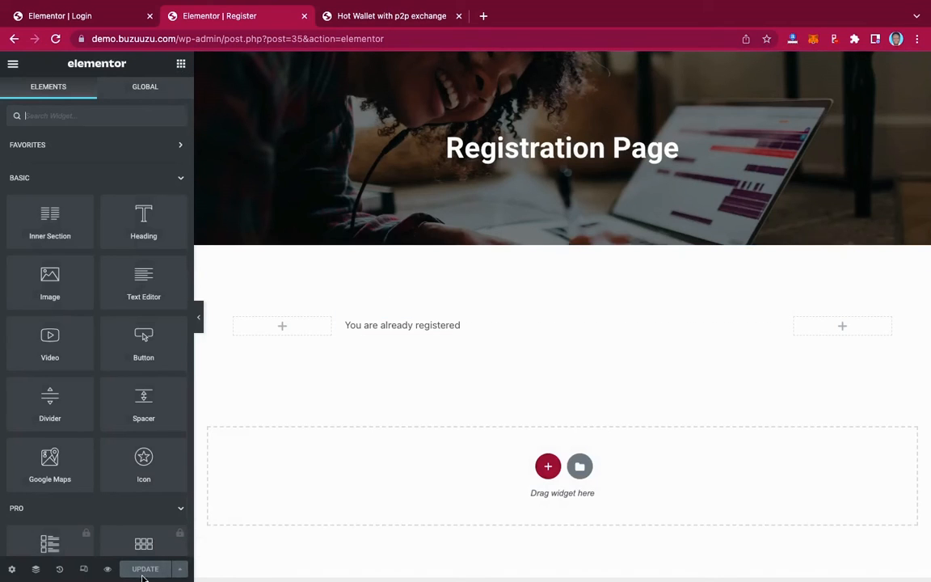
click(182, 570)
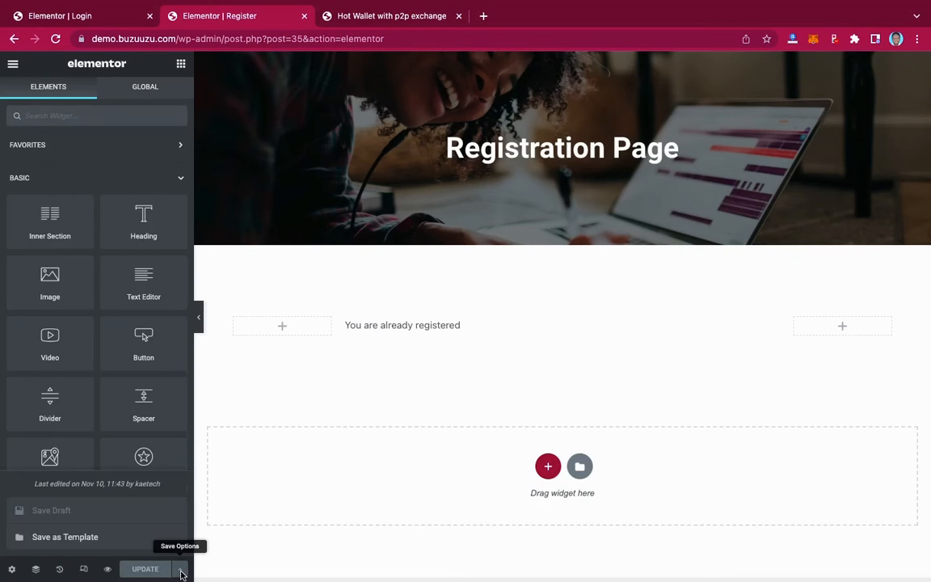
click(71, 538)
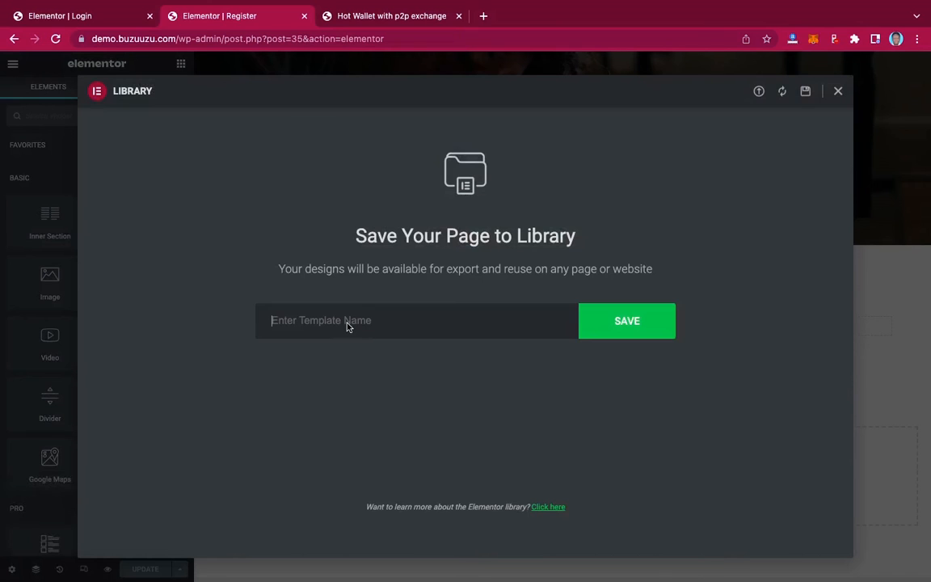
text(Registration)
click(627, 330)
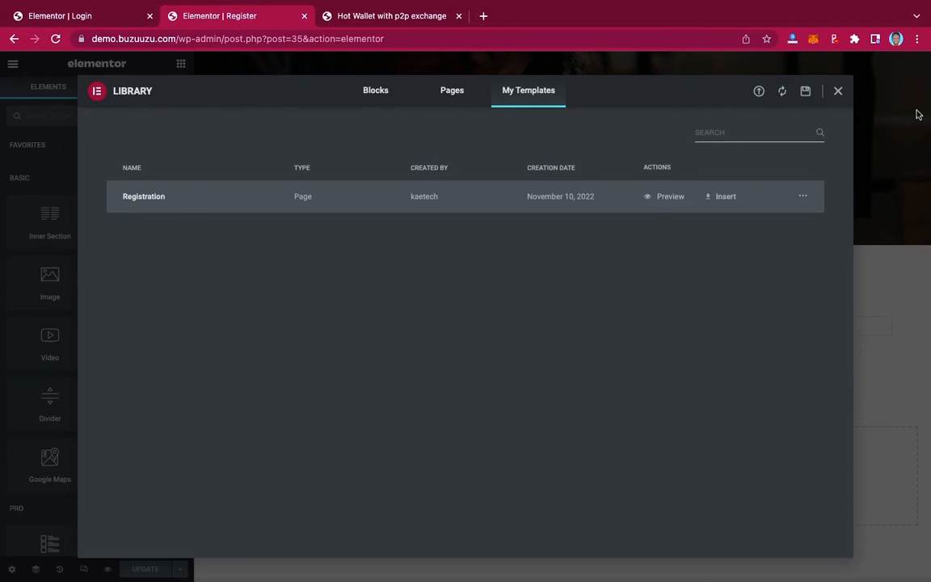
click(838, 93)
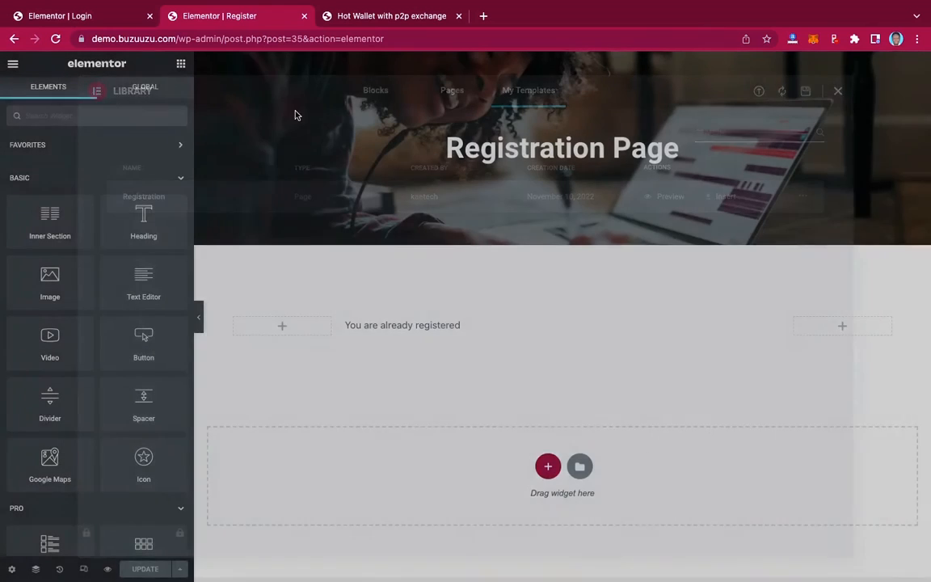
Insert the saved Registration template into the empty Login page without applying the template's page settings
click(100, 11)
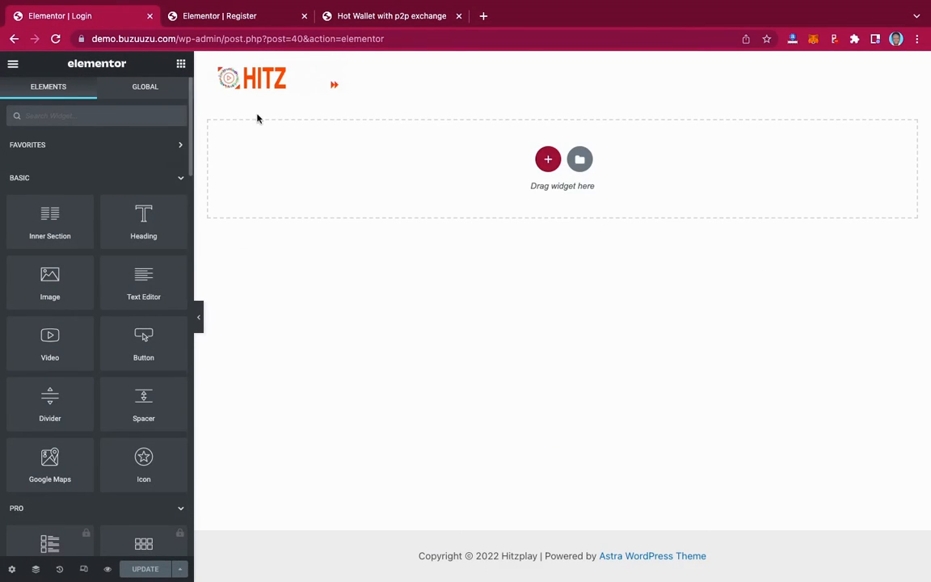
click(582, 161)
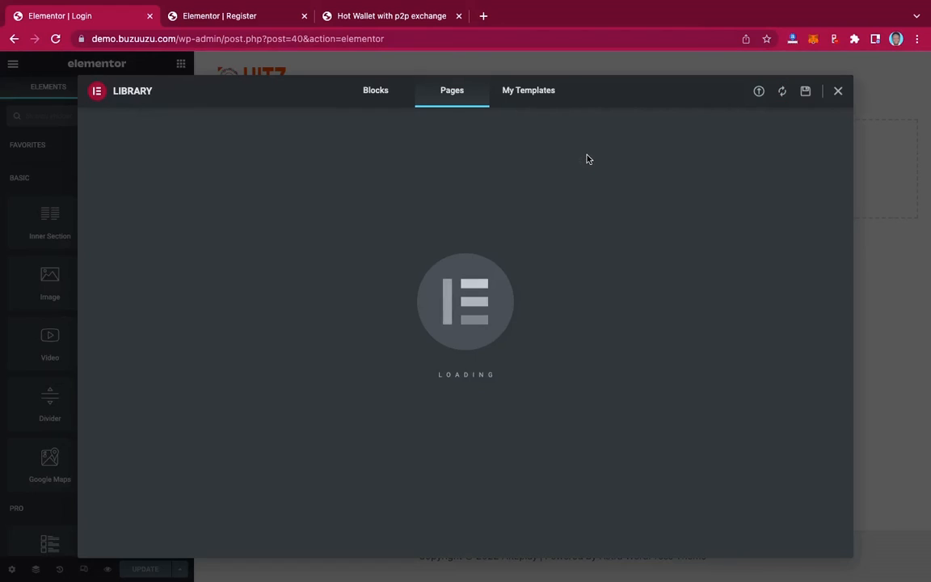
click(528, 95)
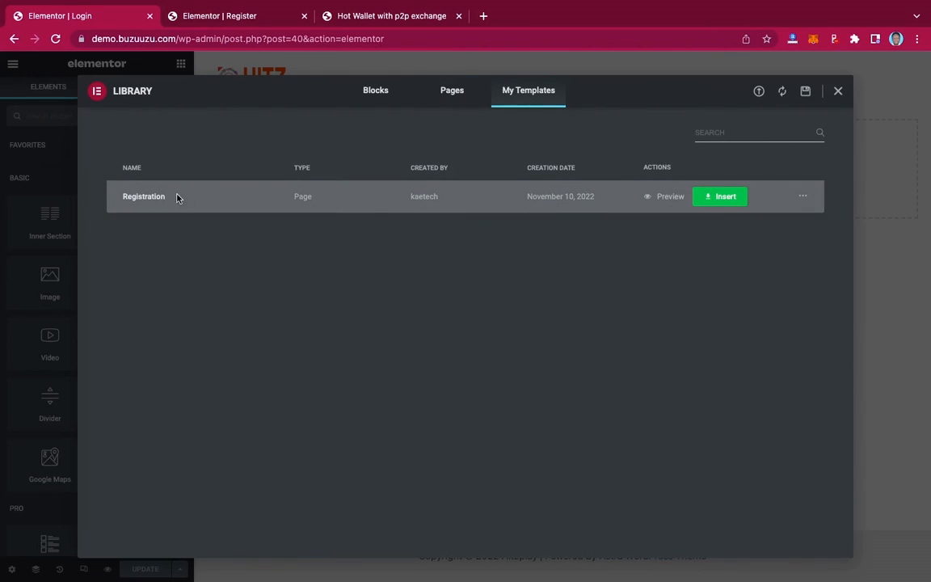
click(725, 199)
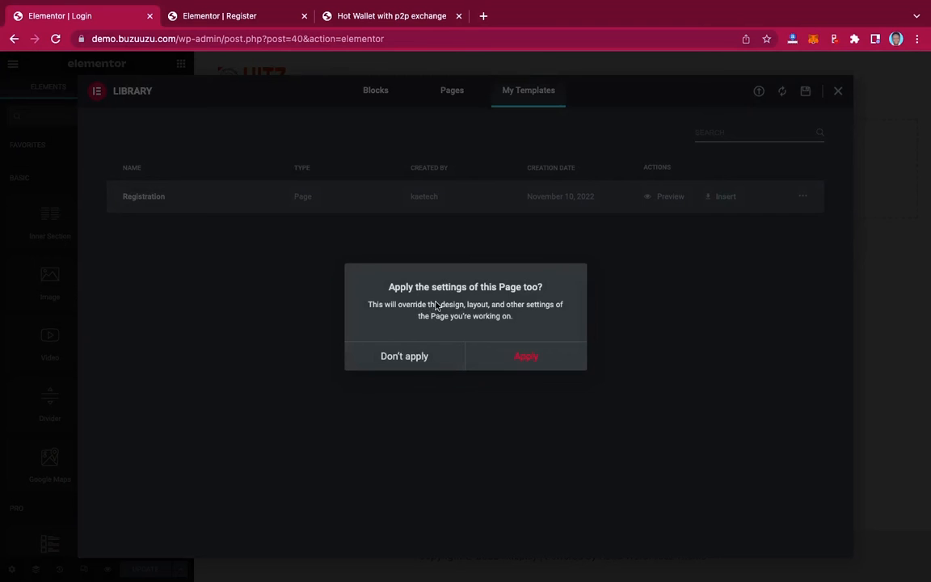
click(415, 358)
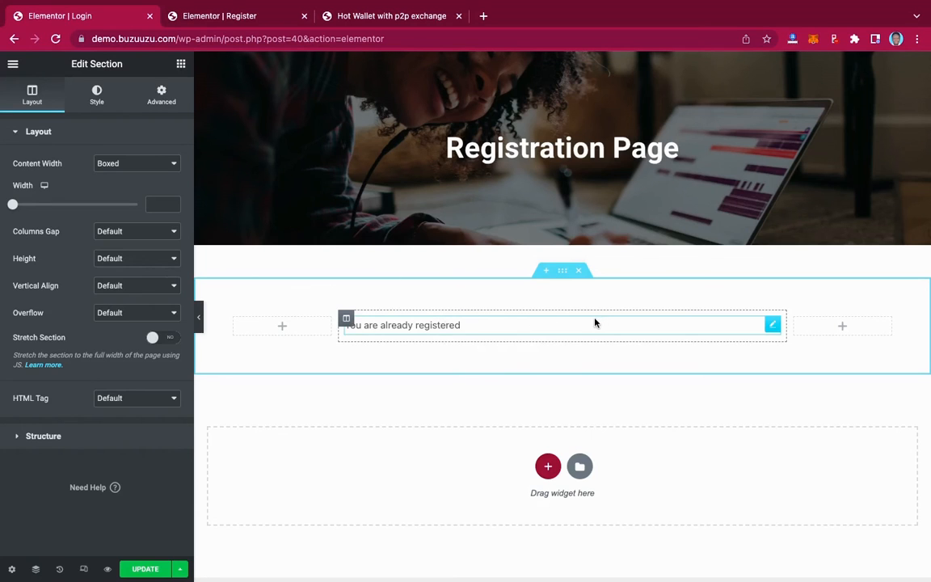
Change the banner heading on the Login page to "Login"
click(644, 152)
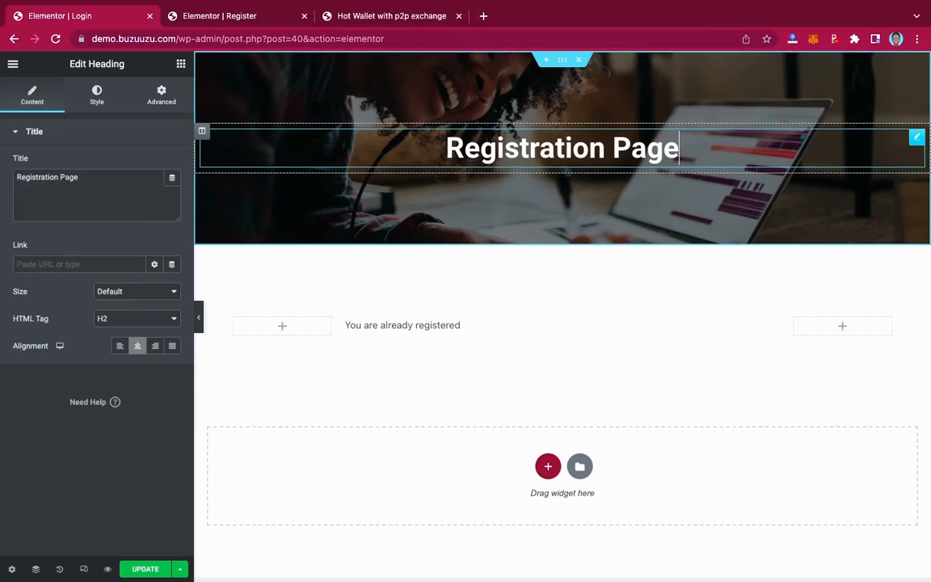
key(BackSpace)
key(BackSpace)
key(BackSpace)
key(BackSpace)
key(BackSpace)
key(BackSpace)
key(BackSpace)
key(BackSpace)
key(BackSpace)
key(BackSpace)
key(BackSpace)
key(BackSpace)
key(BackSpace)
key(BackSpace)
key(BackSpace)
key(BackSpace)
key(BackSpace)
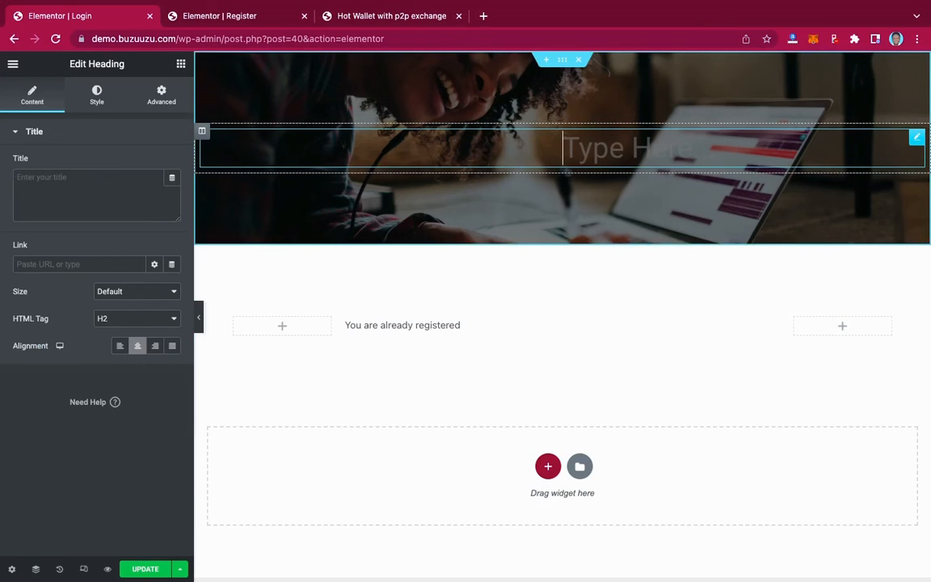
text(Login)
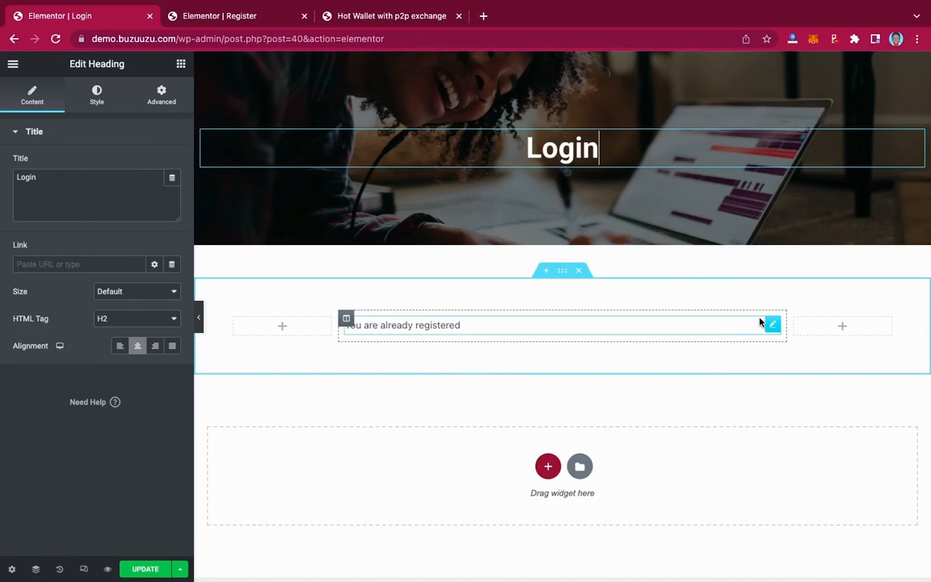
Replace the form shortcode on the Login page with [ultimatemember form_id="32"] and update the page
click(770, 324)
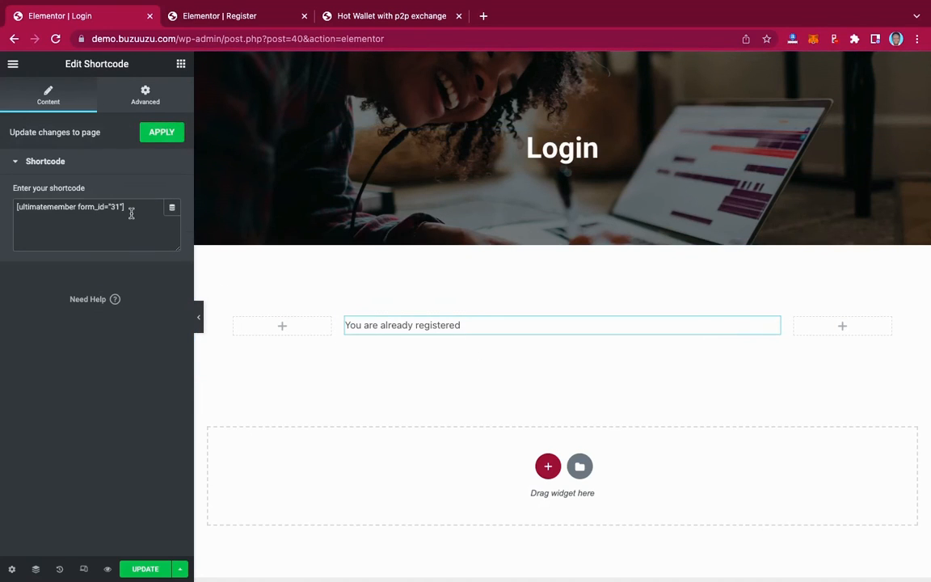
drag(131, 212, 4, 208)
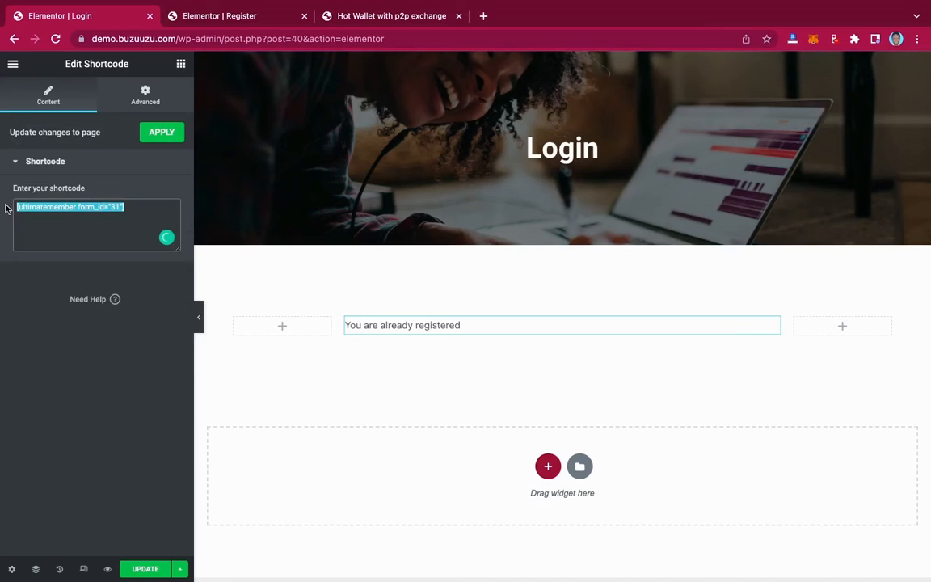
text([ultimatemember form_id="32"])
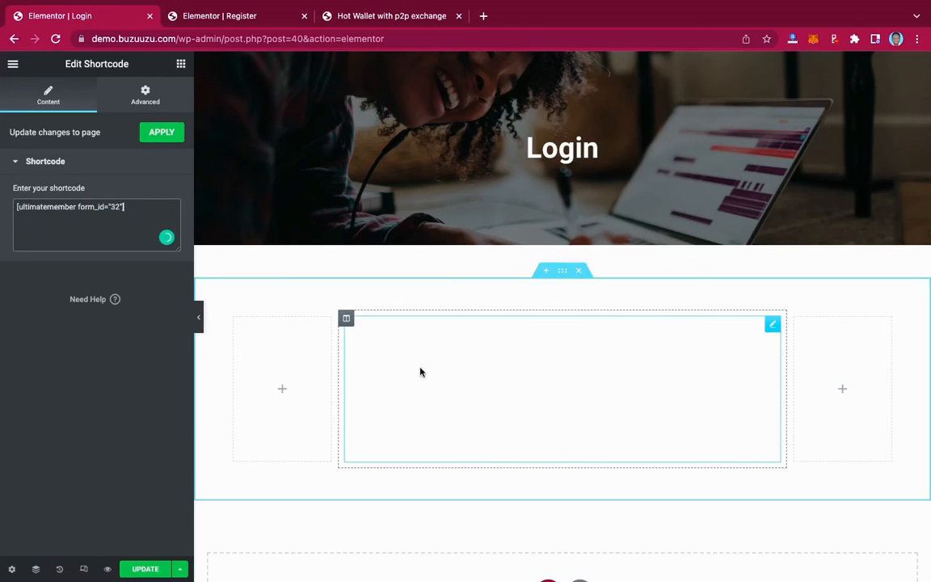
click(147, 570)
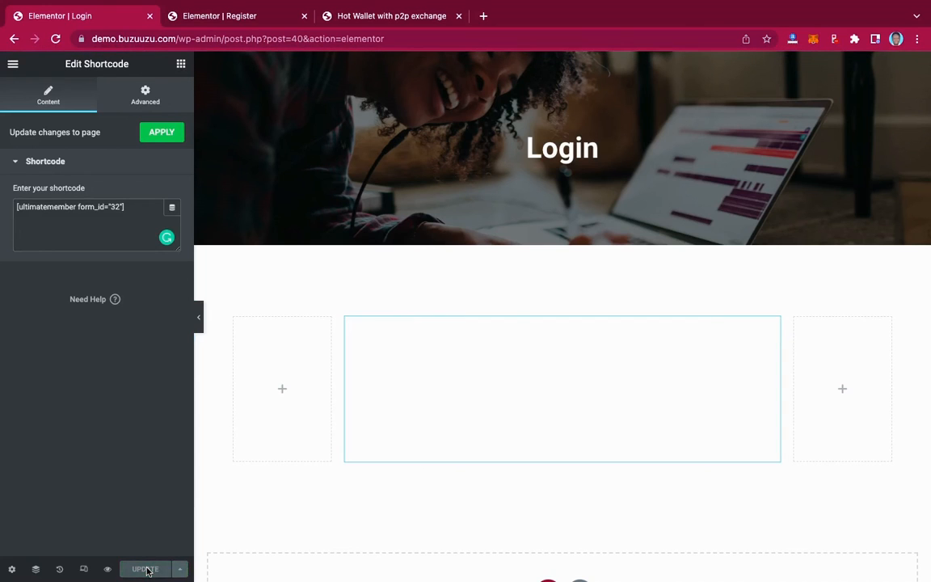
Open the published Login page in a new browser tab
click(13, 63)
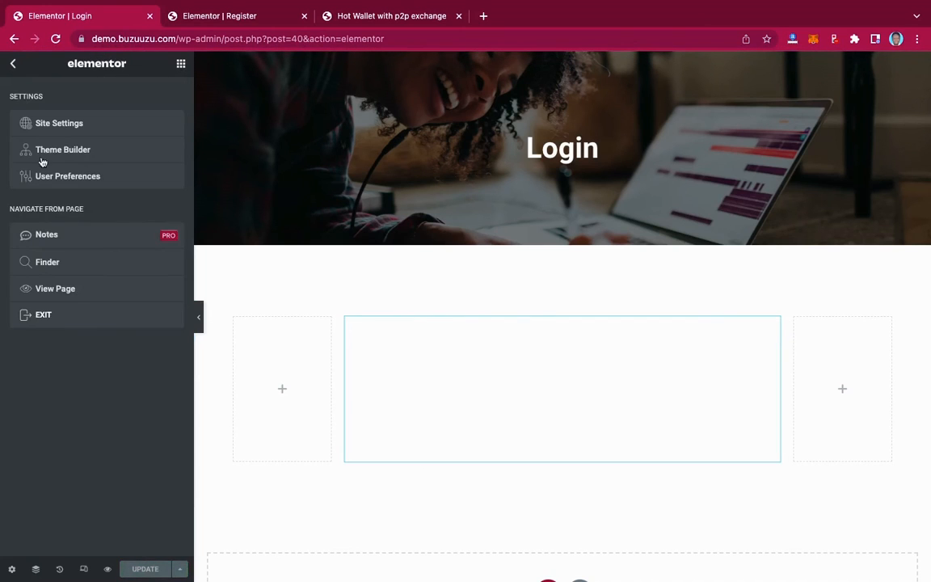
right_click(53, 293)
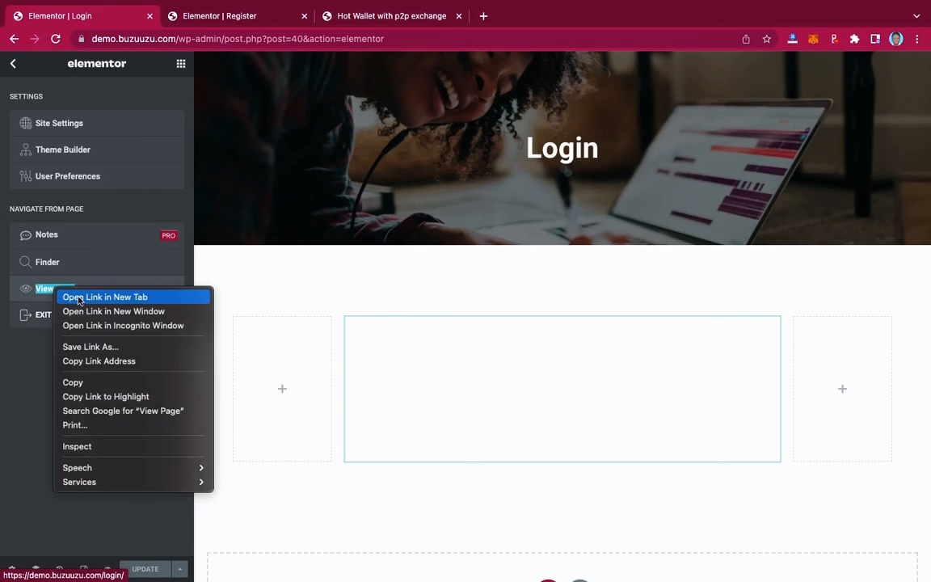
click(80, 297)
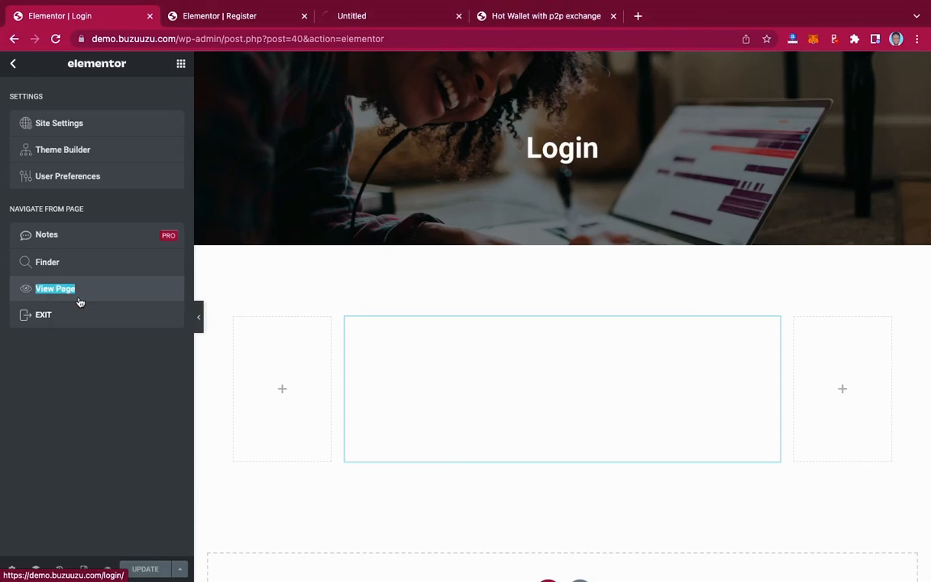
click(382, 20)
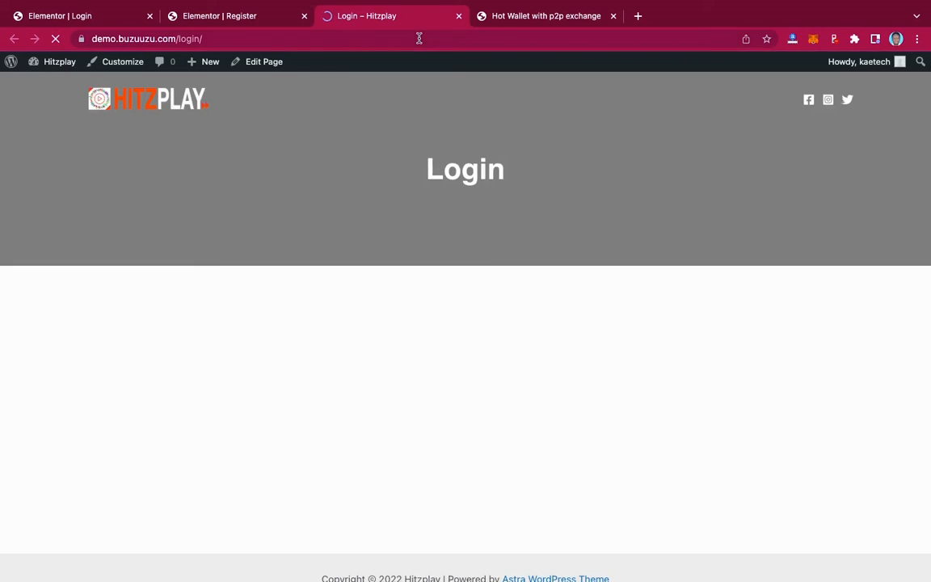
Copy the Login page's address, load it in the incognito window, and examine the login form as a logged-out visitor
click(419, 38)
key(super+c)
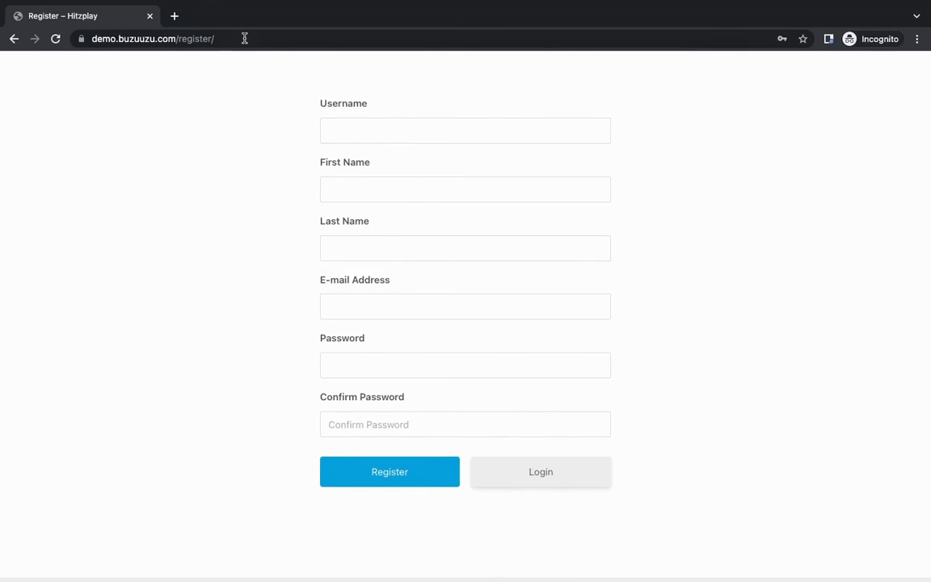
click(244, 38)
key(super+v)
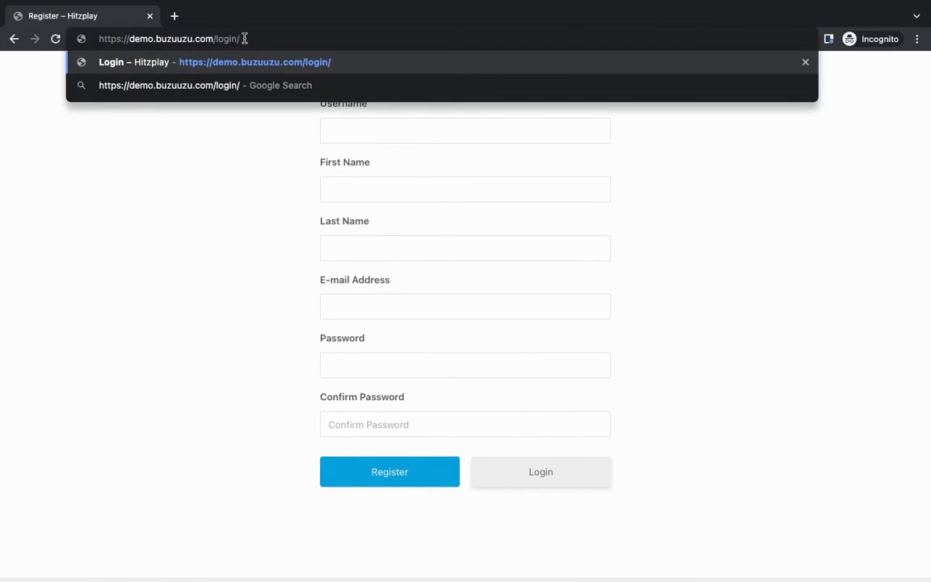
key(Return)
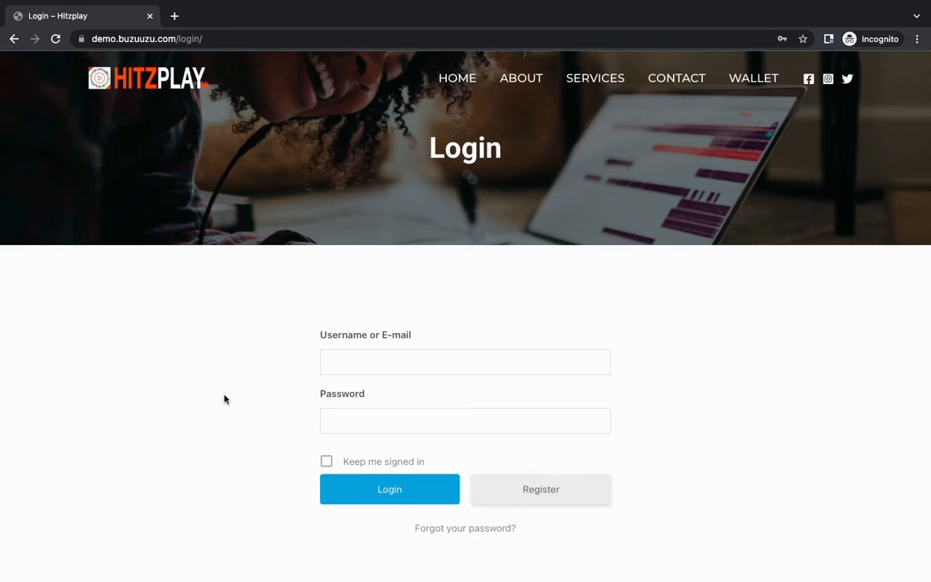
key(ctrl+Left)
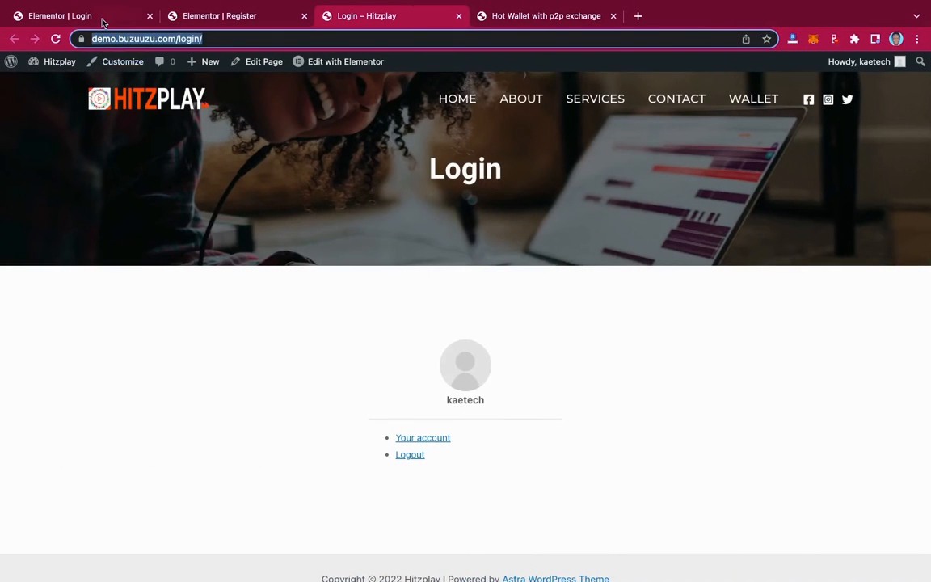
Exit the Login page's Elementor editor to the WordPress dashboard and close the Register editor and live Login page tabs
click(103, 22)
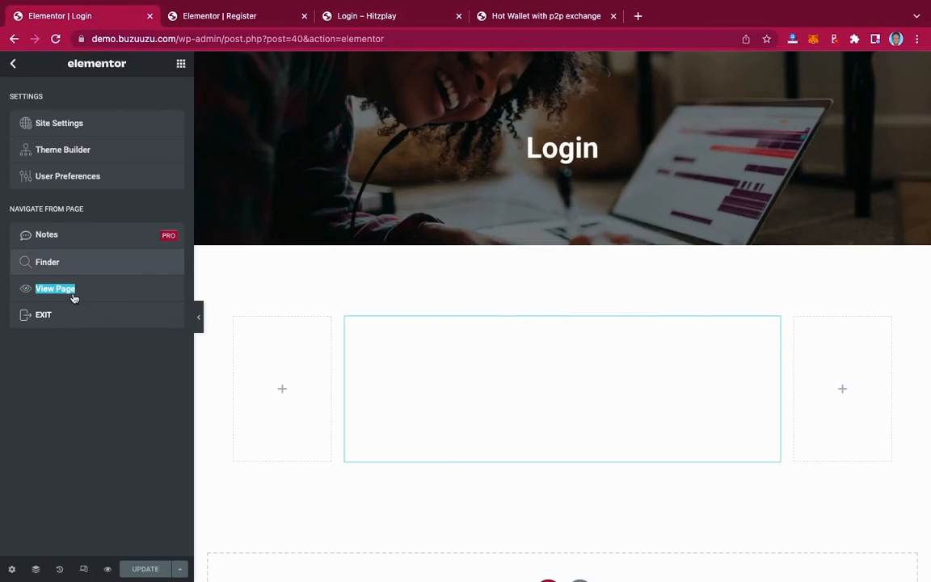
click(52, 318)
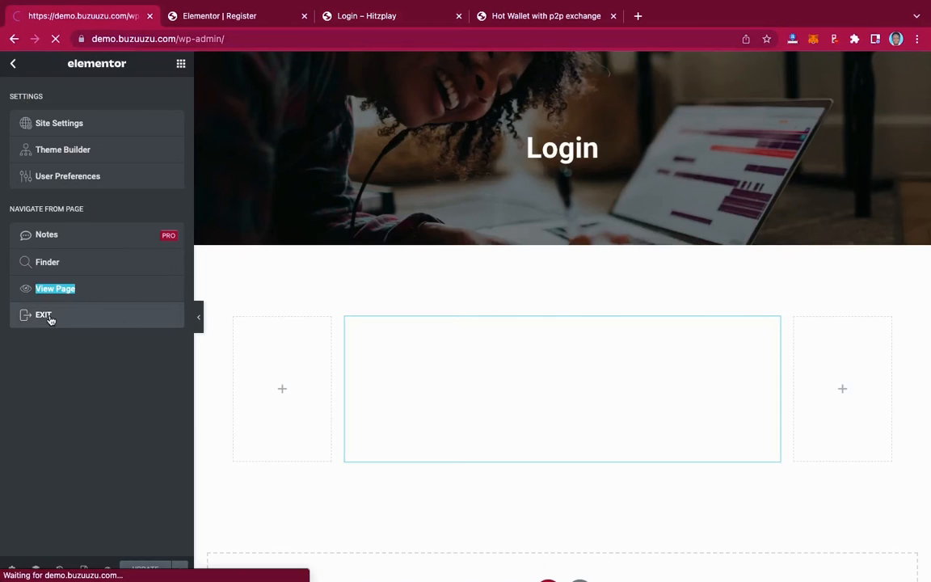
click(303, 16)
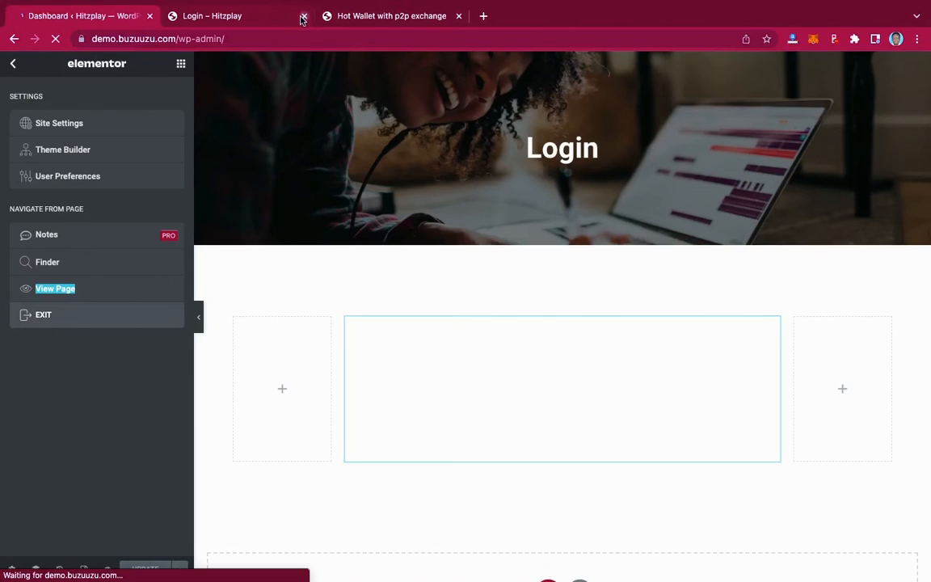
click(304, 17)
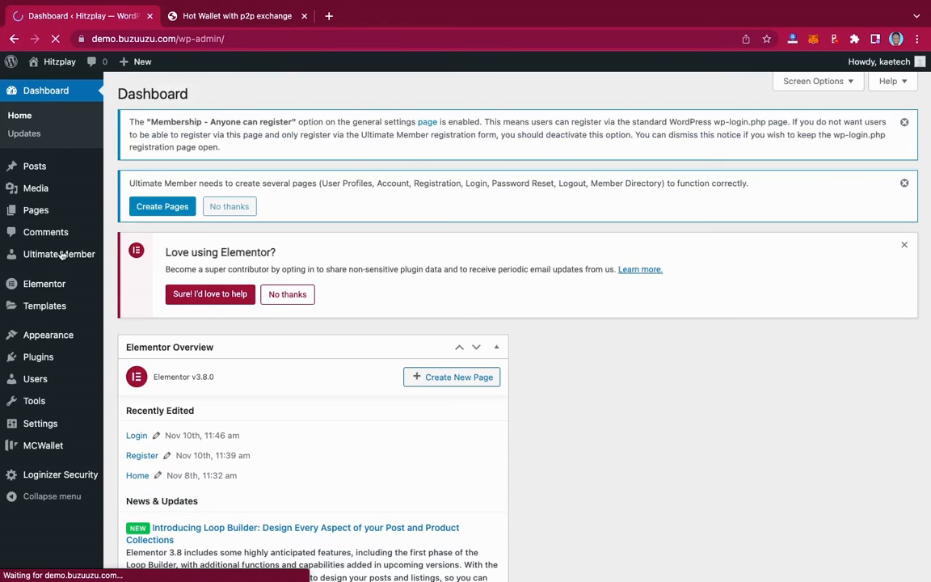
In the Ultimate Member general page settings, assign the Login page option to Login
mouse_move(53, 257)
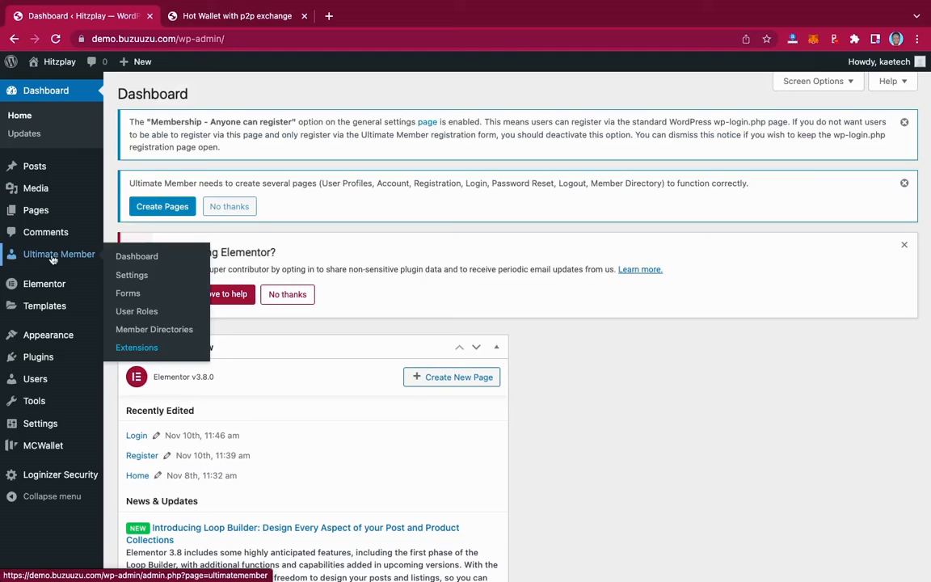
click(136, 277)
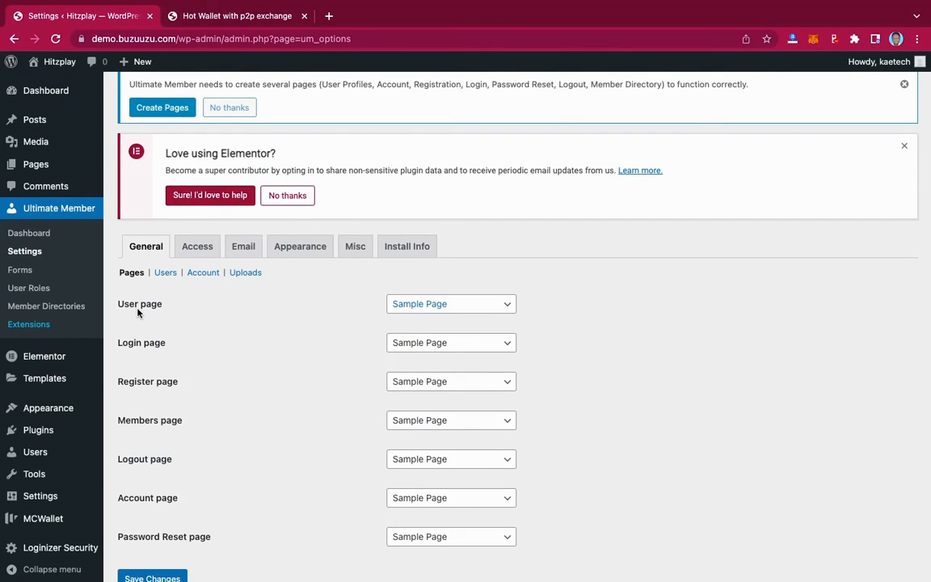
click(430, 341)
click(409, 389)
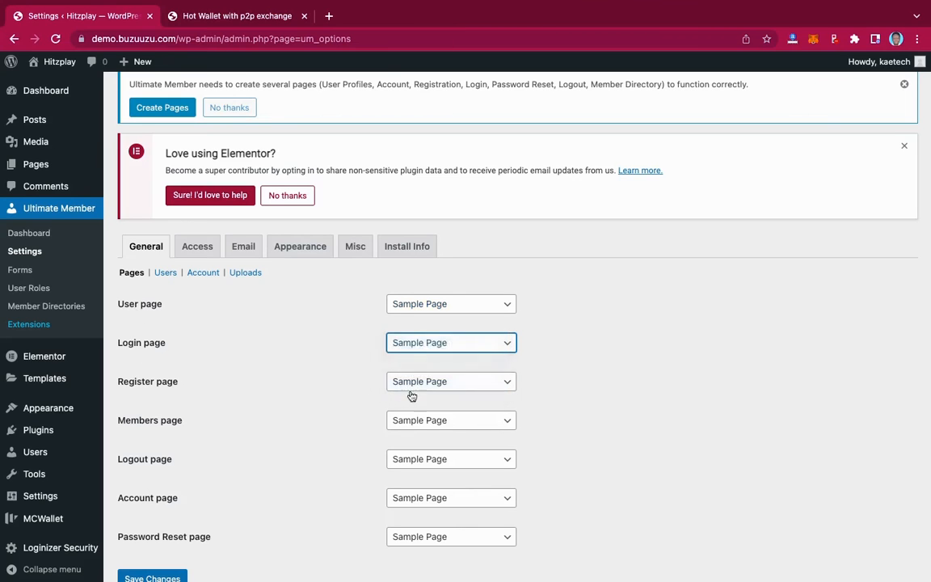
Assign the Register page option to Register in the Ultimate Member general page settings and save the changes
click(457, 388)
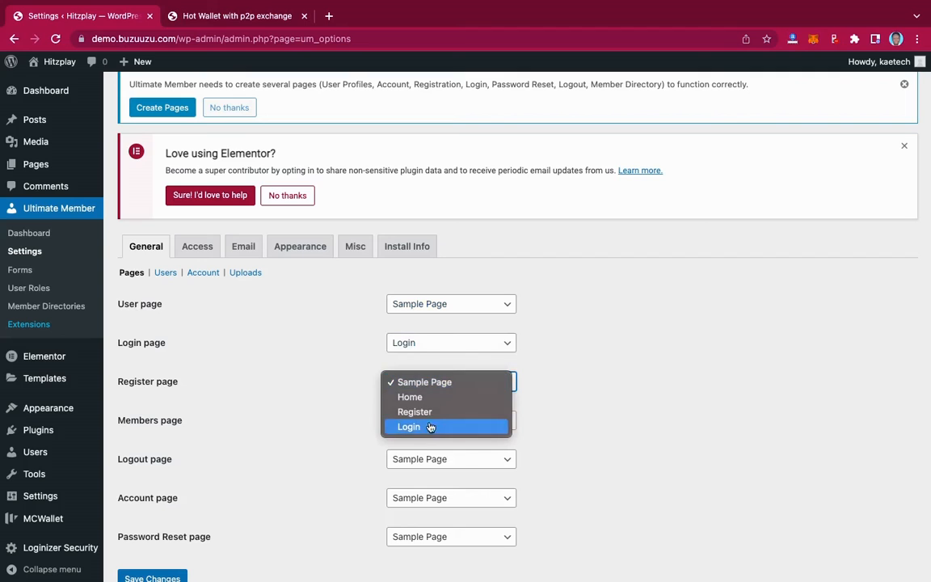
click(484, 427)
click(428, 381)
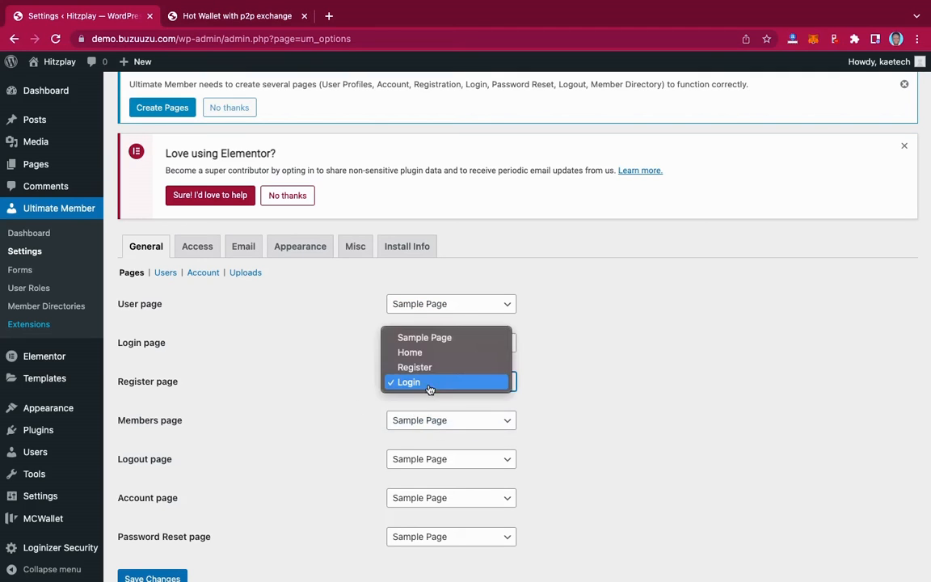
click(427, 365)
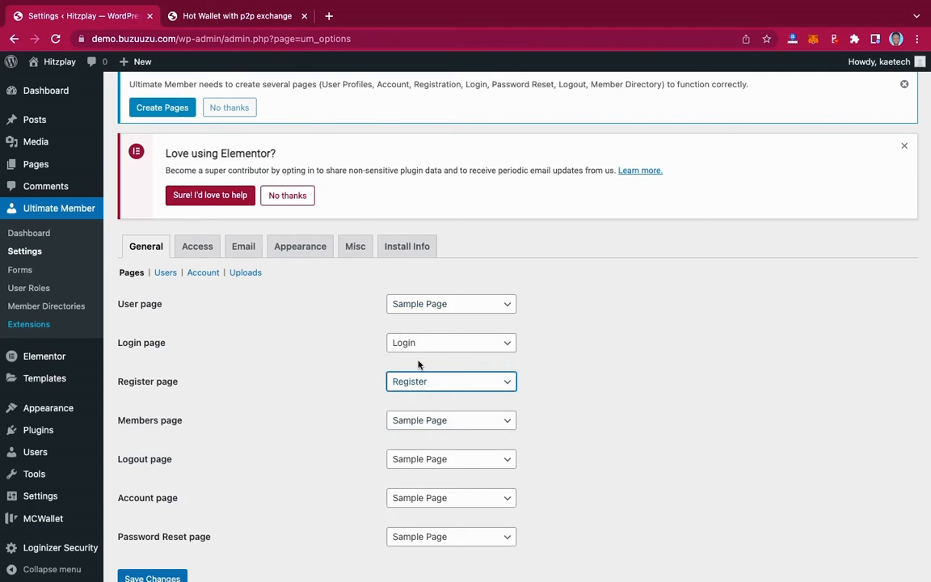
scroll(269, 500, down, 1)
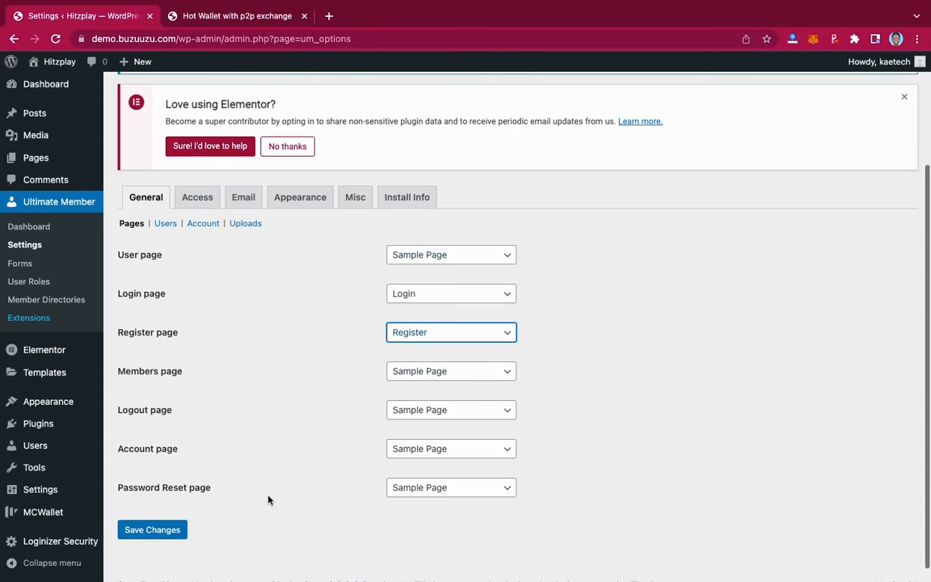
click(153, 531)
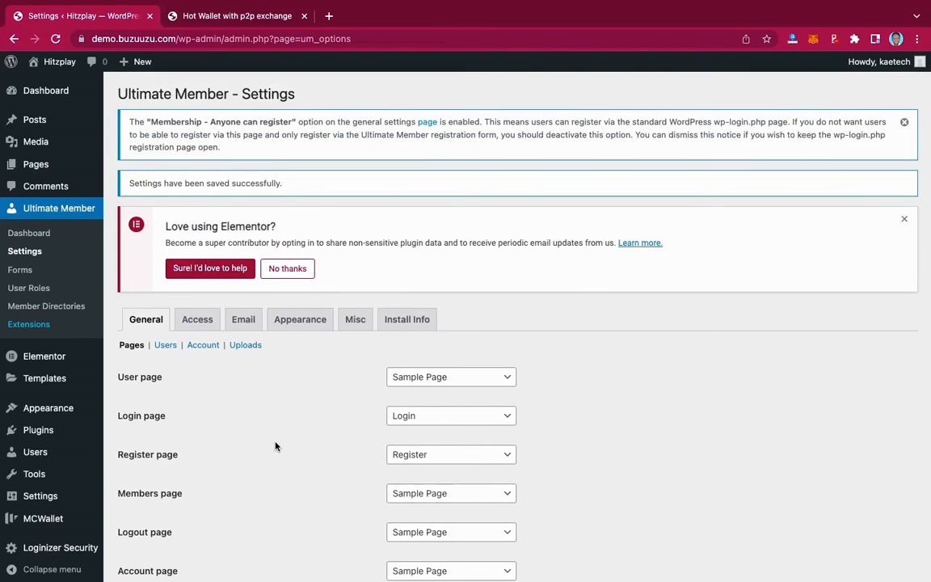
Review the saved page assignments, then examine the Users and Account sections of Ultimate Member's general settings
scroll(275, 446, down, 2)
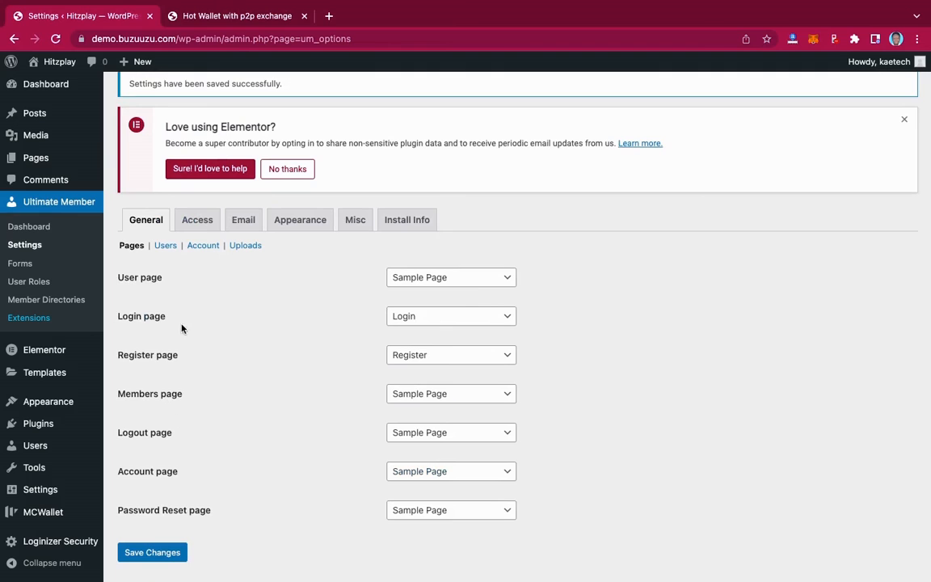
scroll(240, 386, up, 1)
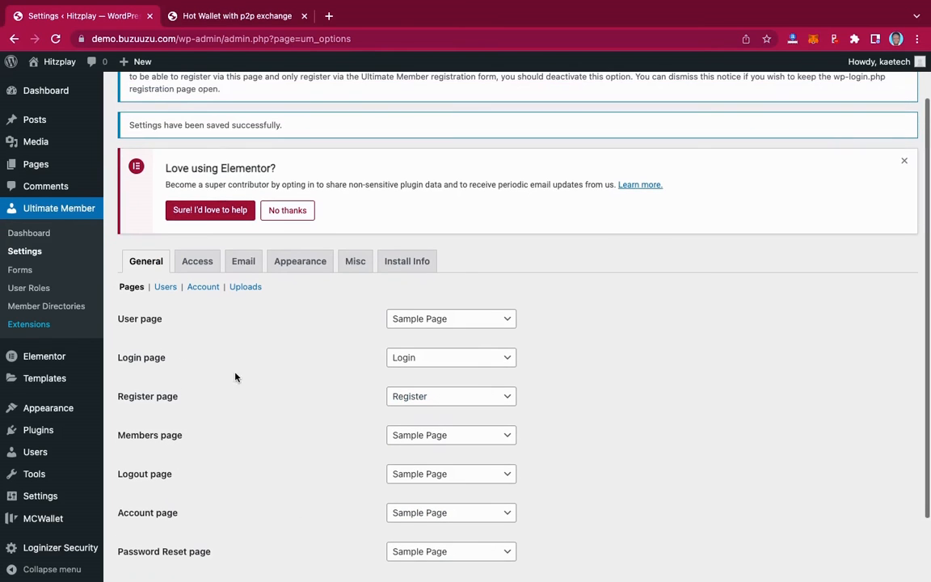
click(166, 287)
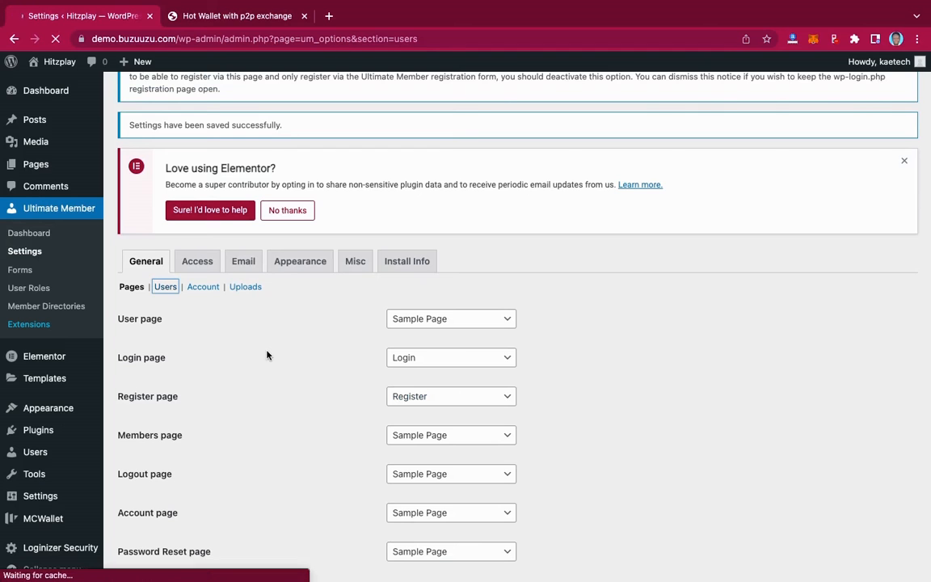
scroll(267, 356, down, 2)
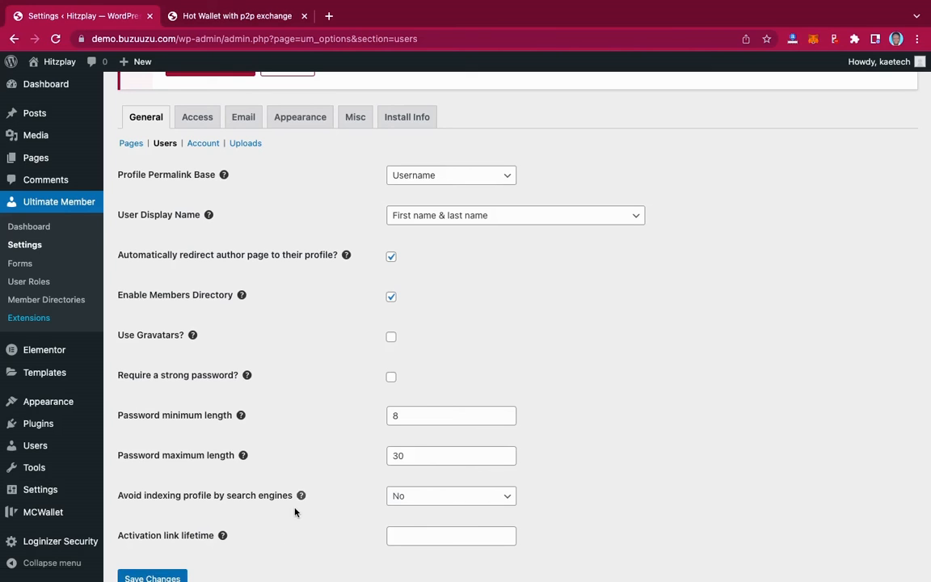
scroll(298, 507, down, 2)
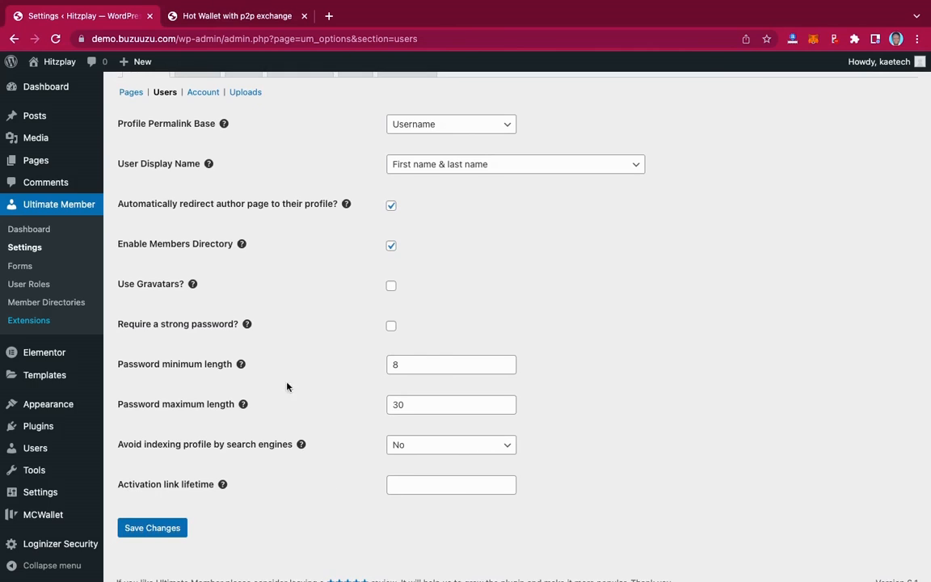
scroll(284, 337, up, 3)
click(204, 186)
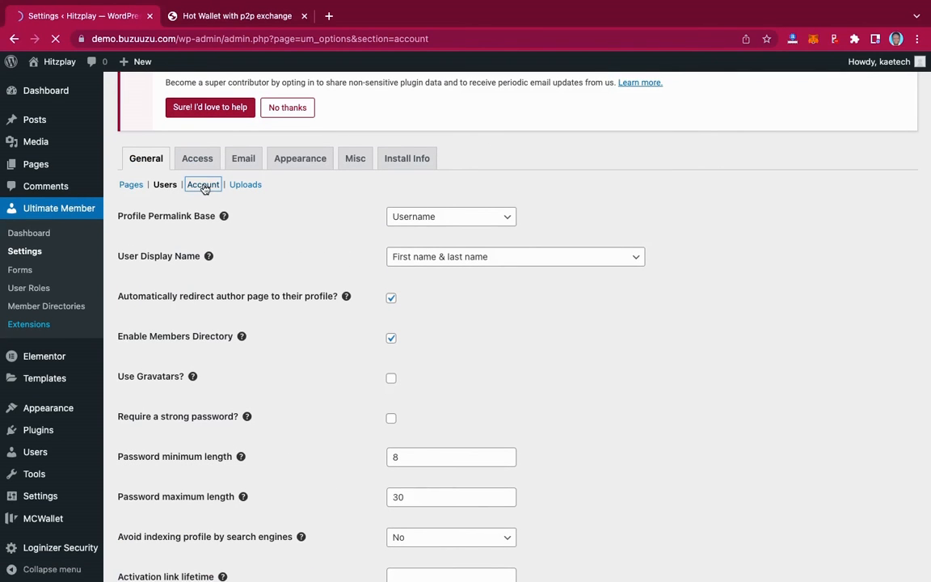
scroll(254, 352, down, 2)
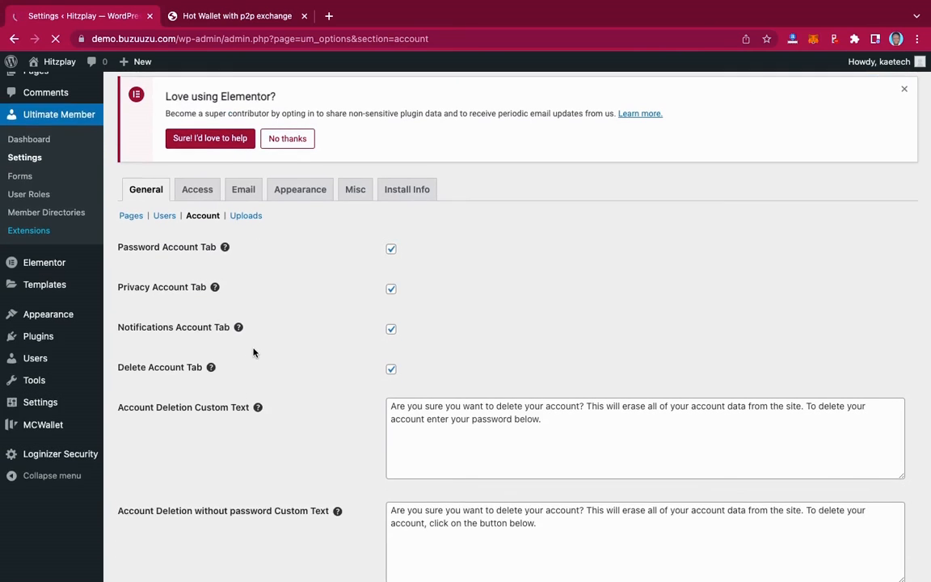
scroll(253, 352, down, 1)
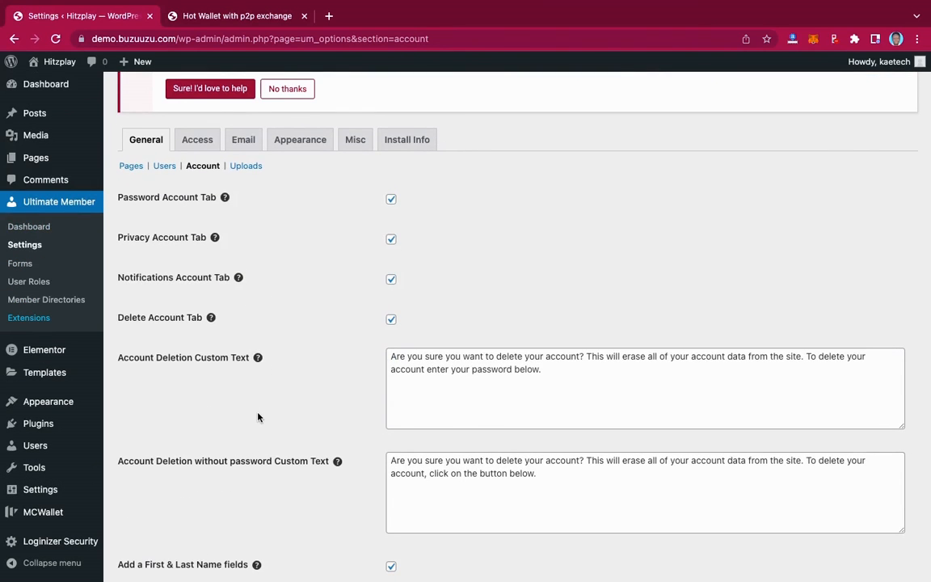
scroll(258, 417, down, 2)
scroll(257, 417, down, 6)
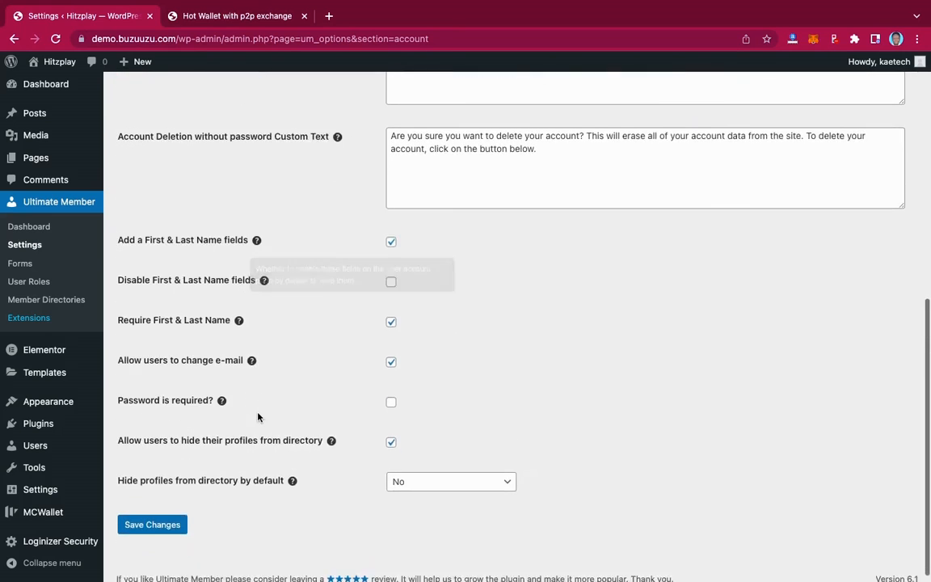
scroll(258, 417, up, 12)
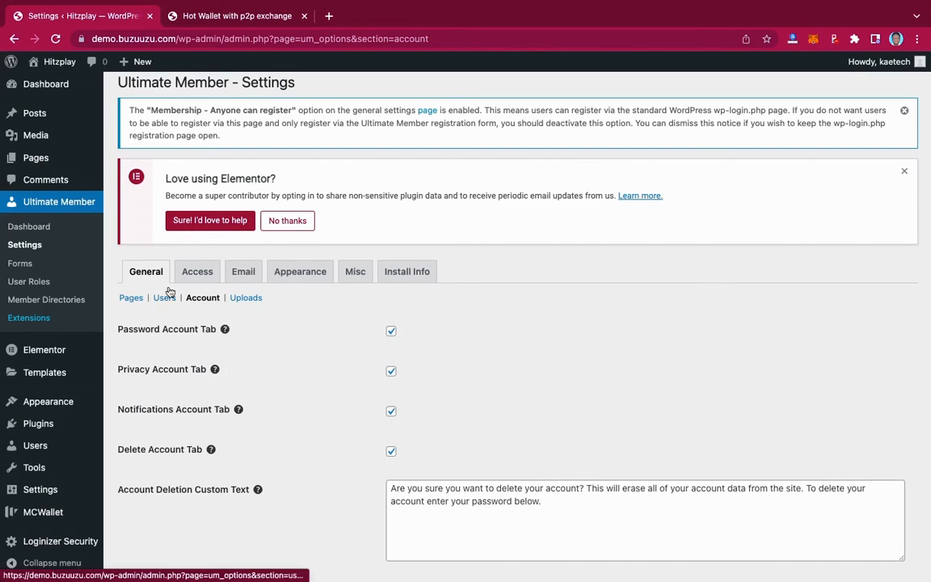
Examine Ultimate Member's Access settings, including the Global Site Access choices and the content restriction options for post types and taxonomies
click(197, 271)
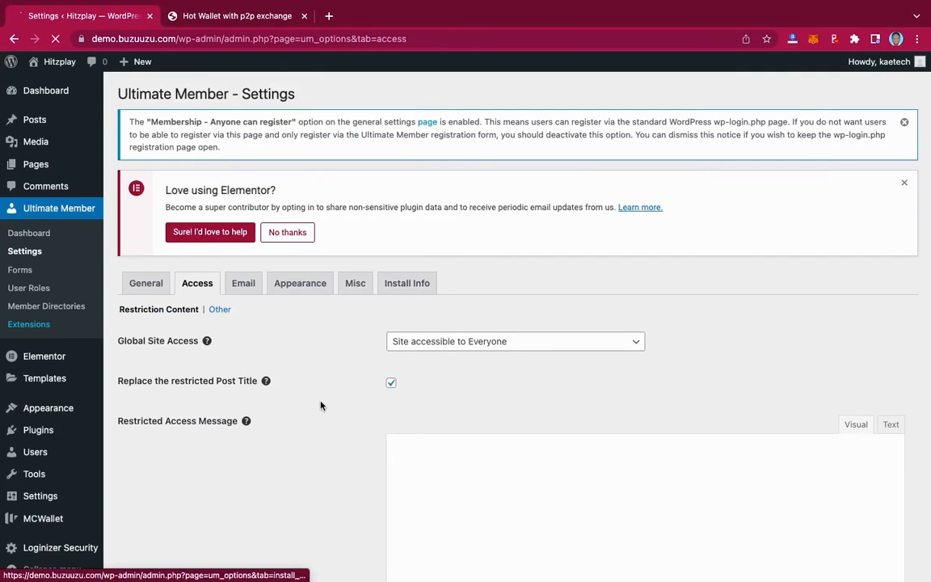
scroll(320, 405, down, 1)
scroll(320, 405, down, 2)
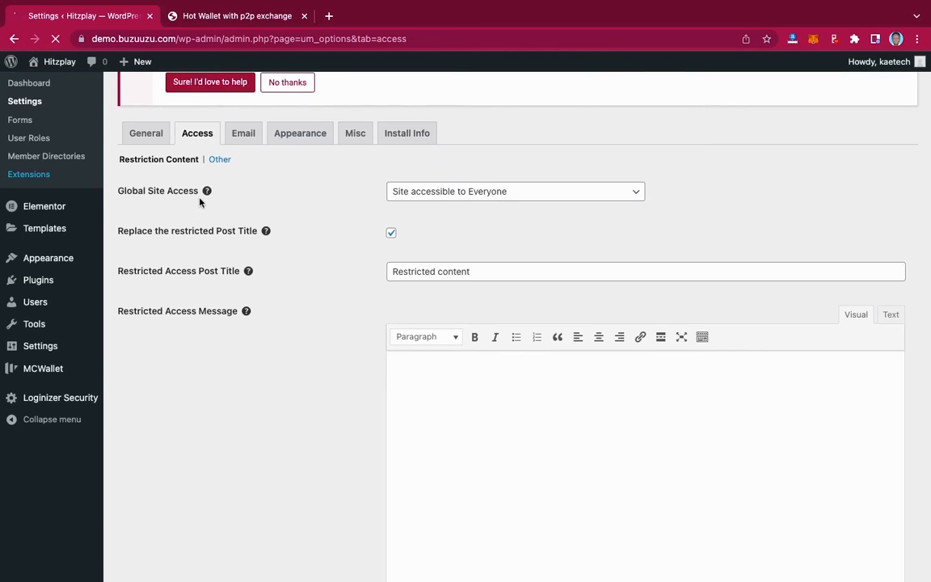
click(512, 195)
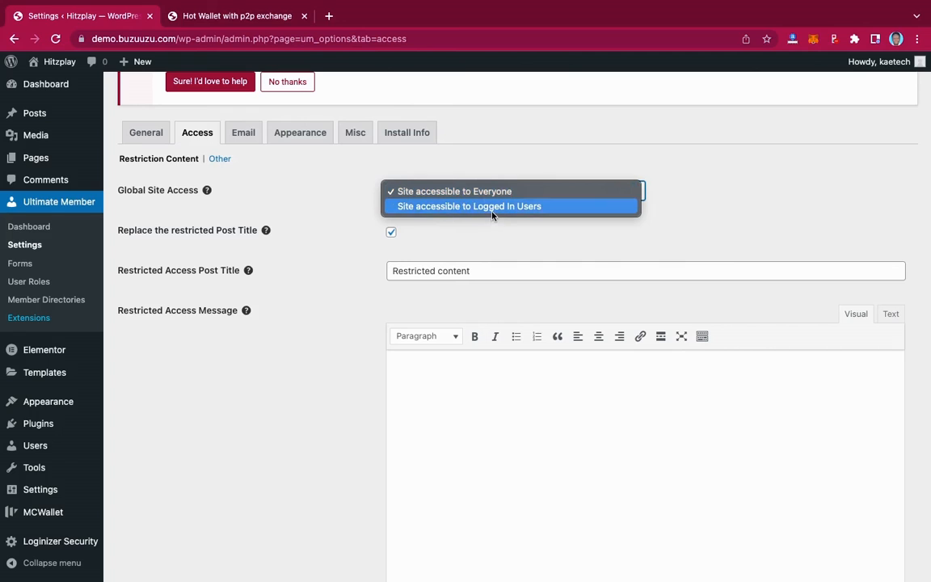
click(315, 211)
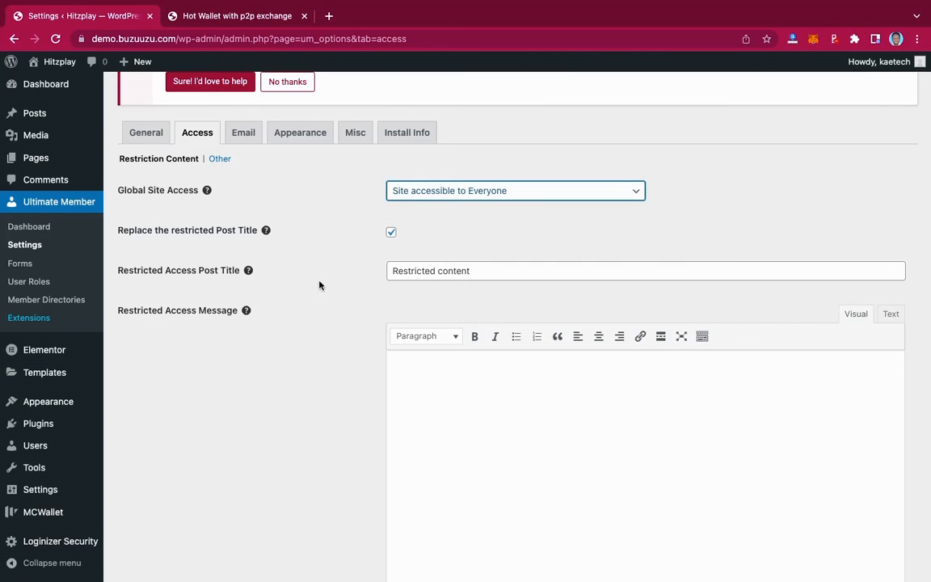
scroll(319, 293, down, 2)
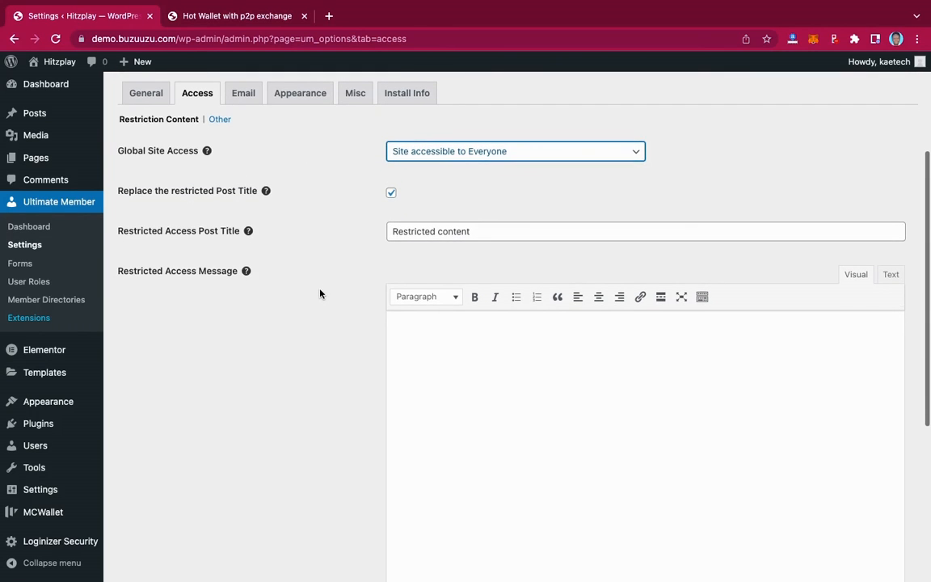
scroll(342, 301, down, 8)
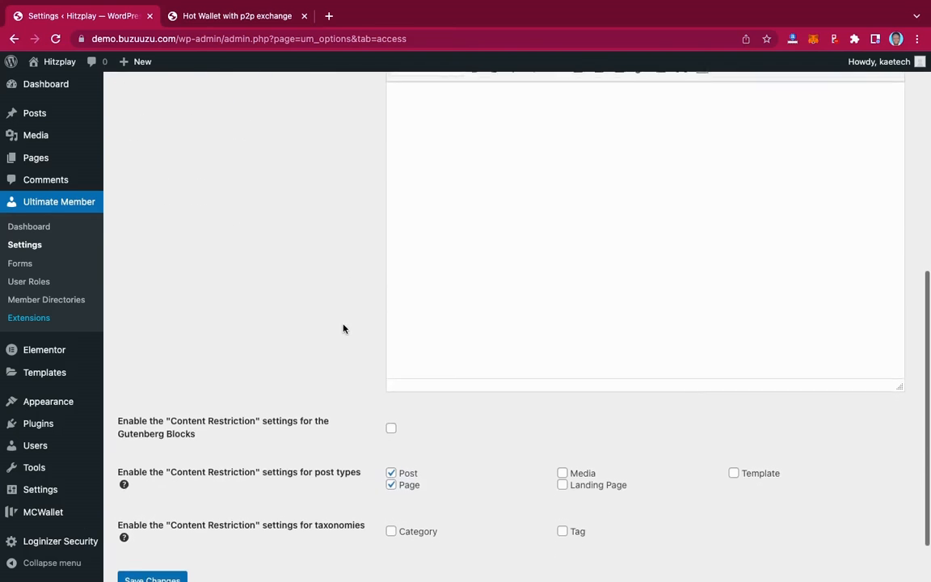
scroll(343, 328, down, 1)
scroll(343, 328, up, 4)
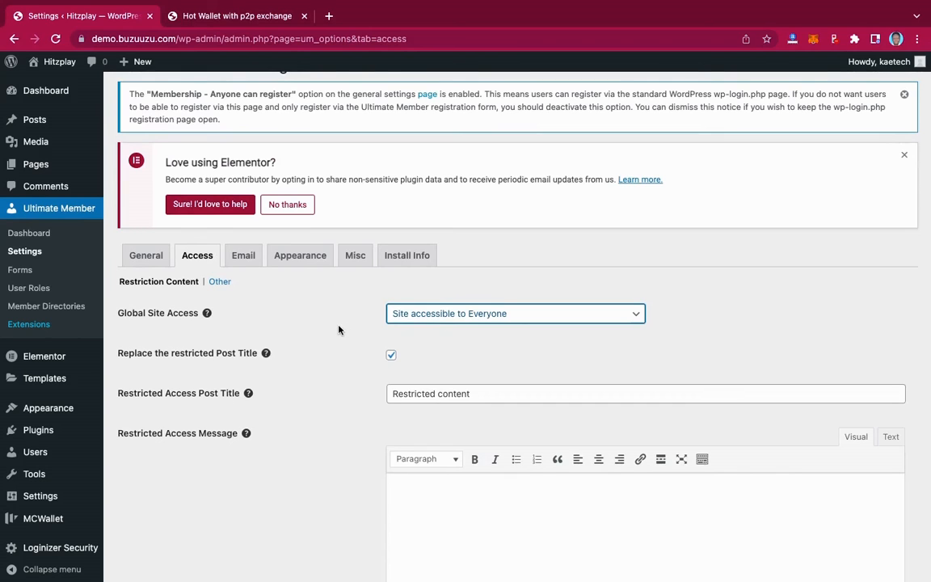
Open the WordPress menu editor and add the Login page to Main Menu
mouse_move(46, 409)
scroll(47, 408, down, 2)
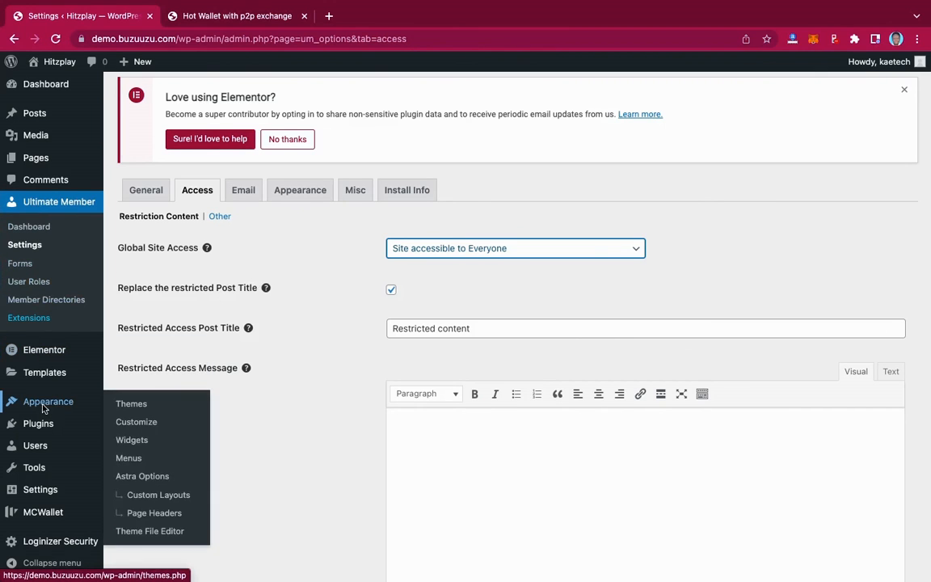
click(129, 459)
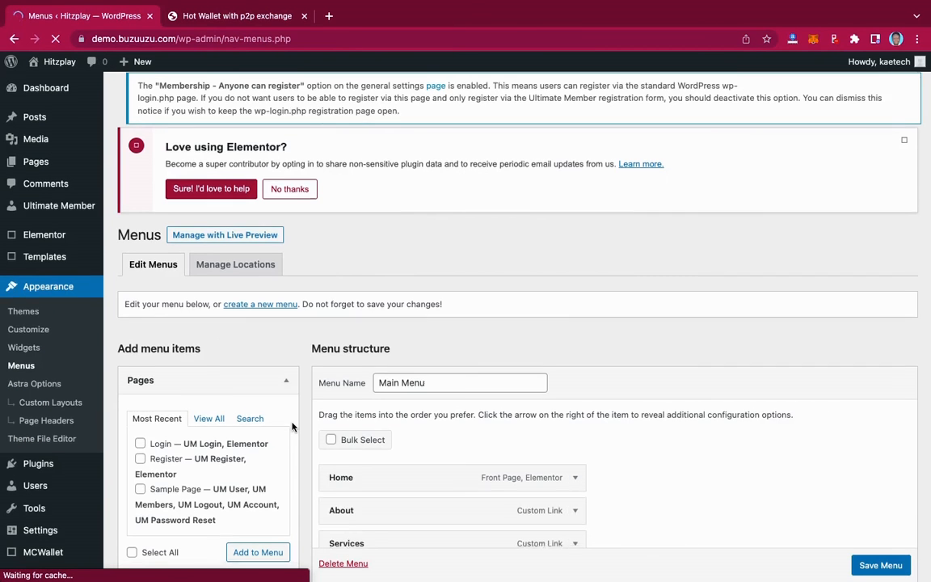
scroll(292, 426, down, 5)
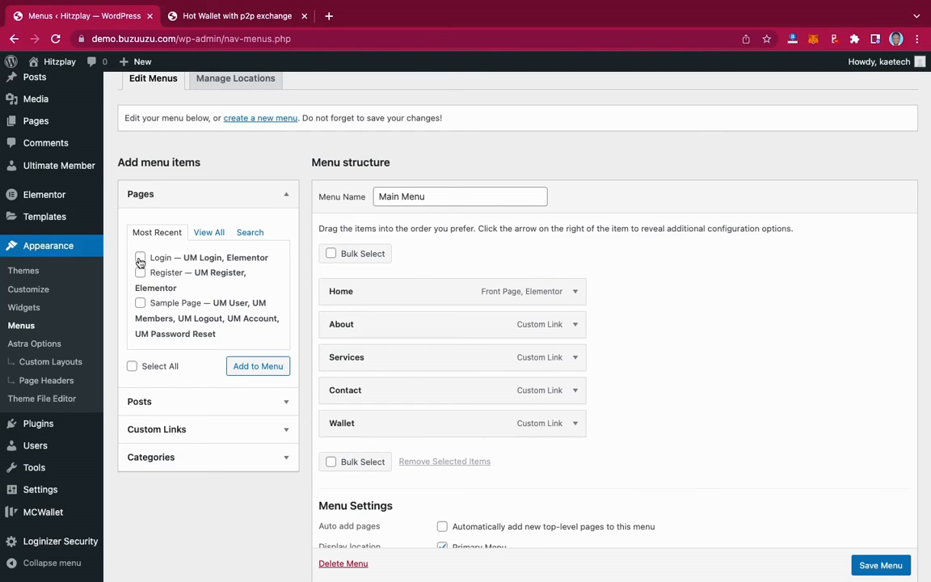
click(203, 234)
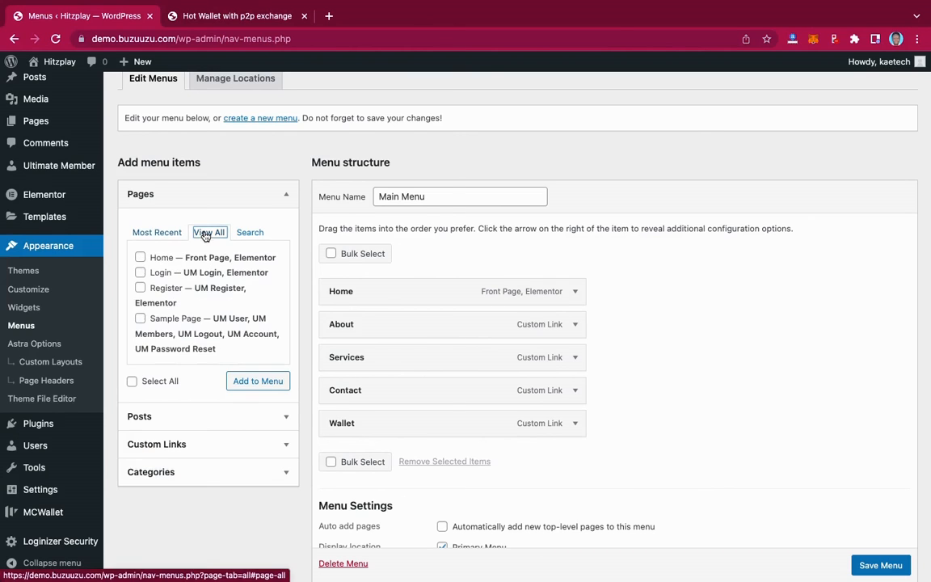
click(140, 273)
click(245, 382)
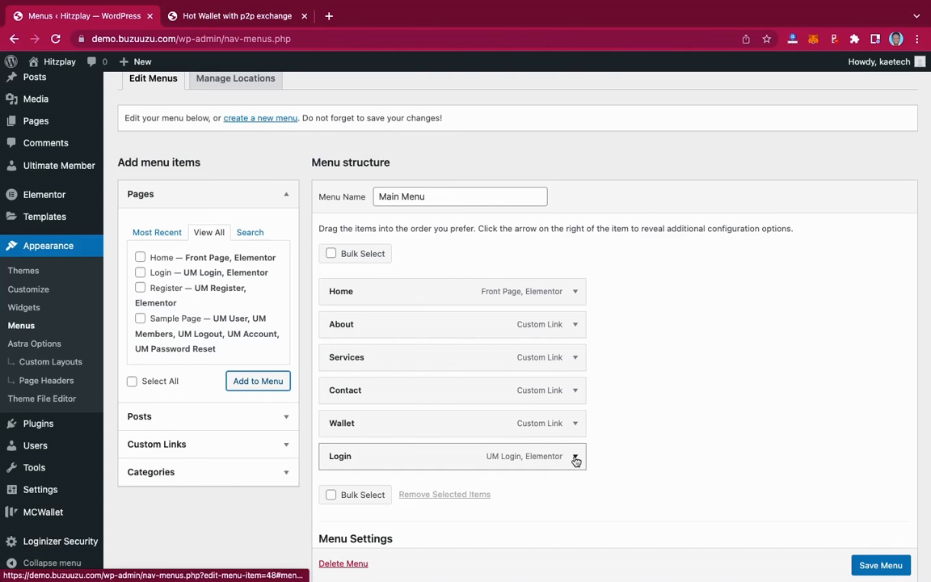
Set the Login menu item's link visibility to Logged Out Users and collapse its settings
scroll(576, 459, down, 2)
click(576, 380)
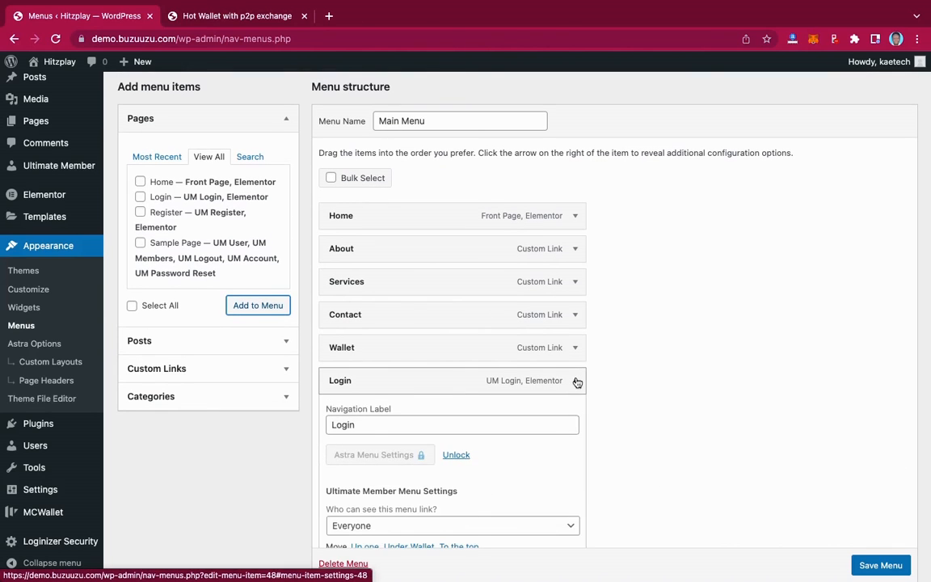
scroll(576, 381, down, 4)
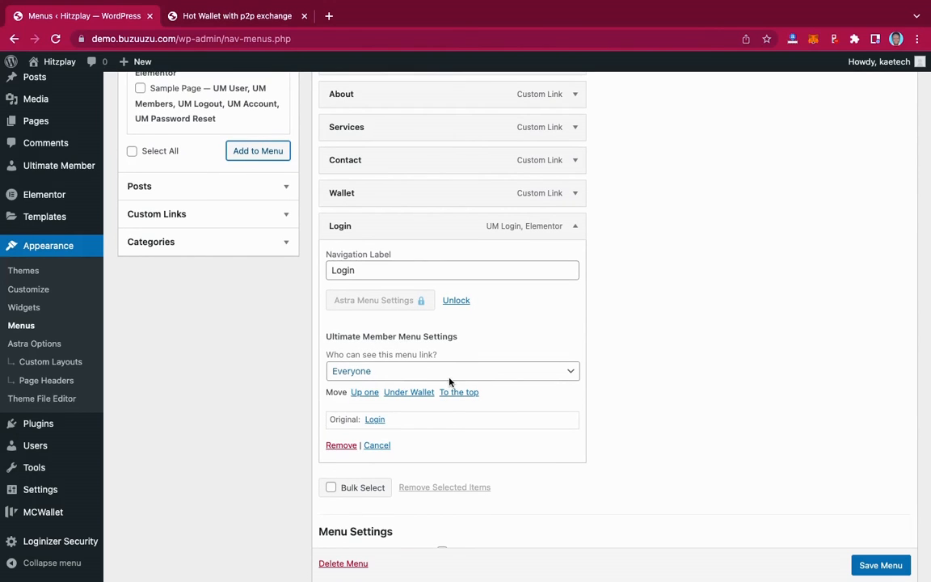
click(487, 374)
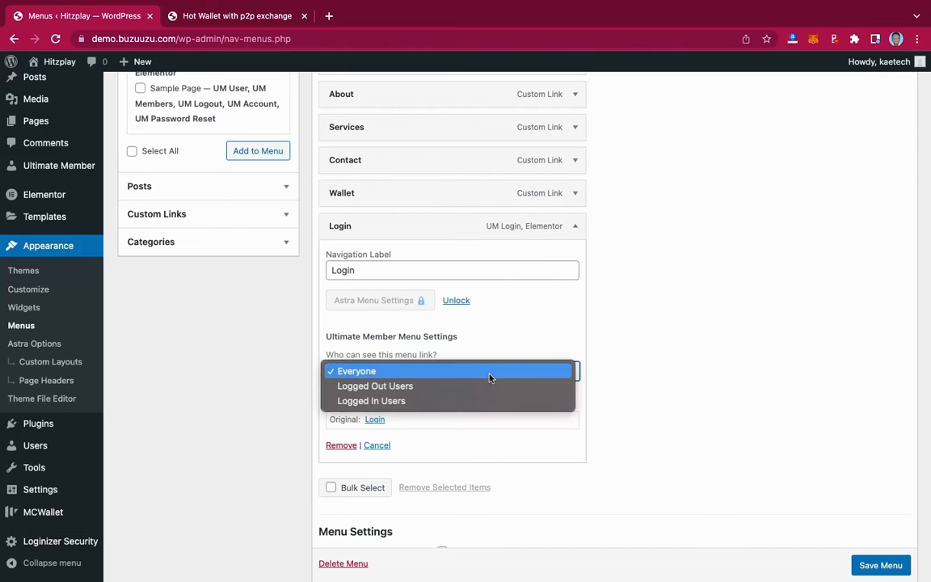
click(471, 387)
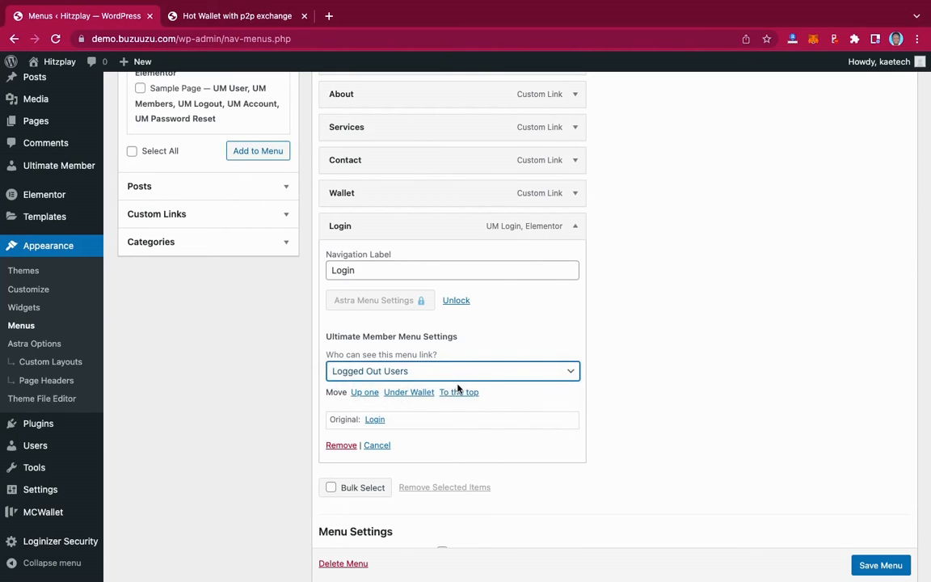
click(574, 227)
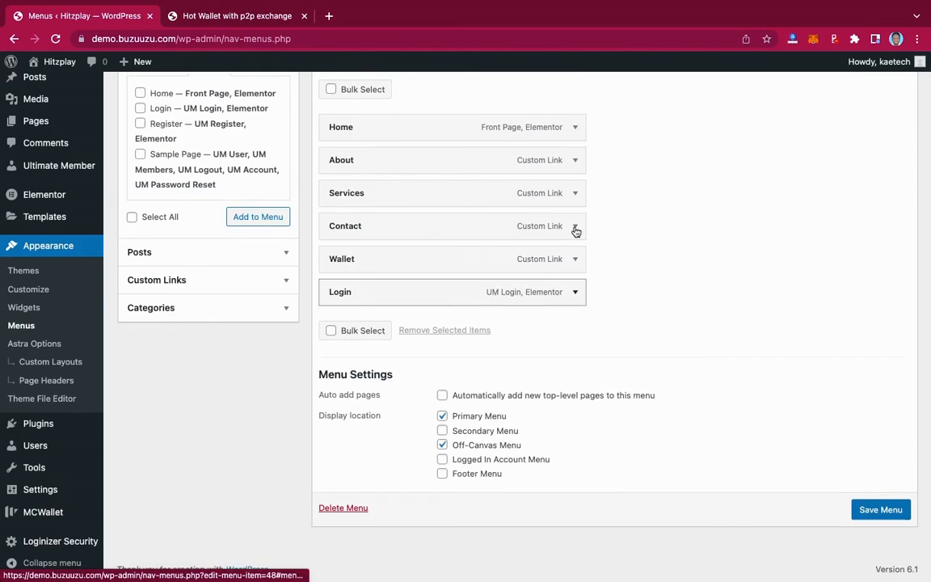
Add the Register page to Main Menu
scroll(575, 231, up, 2)
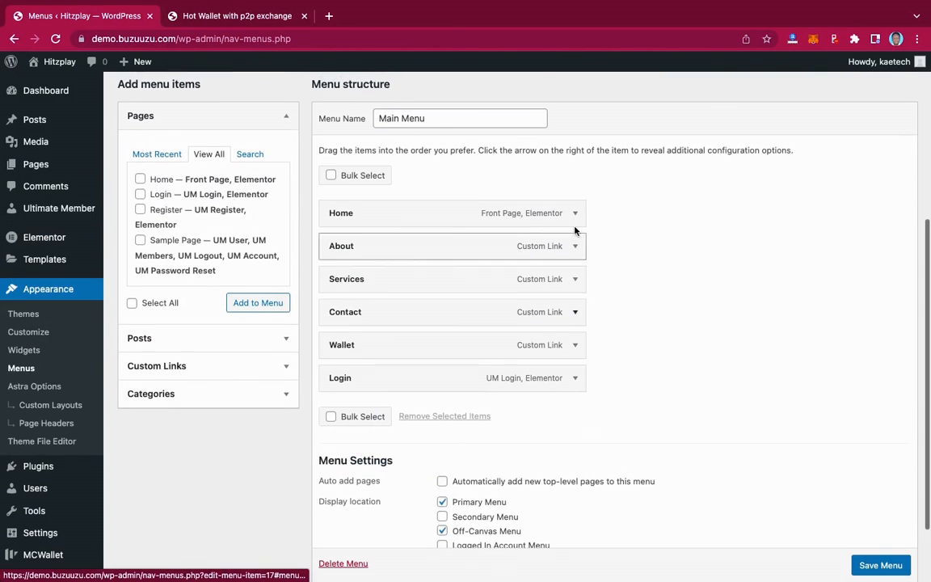
click(139, 209)
click(256, 302)
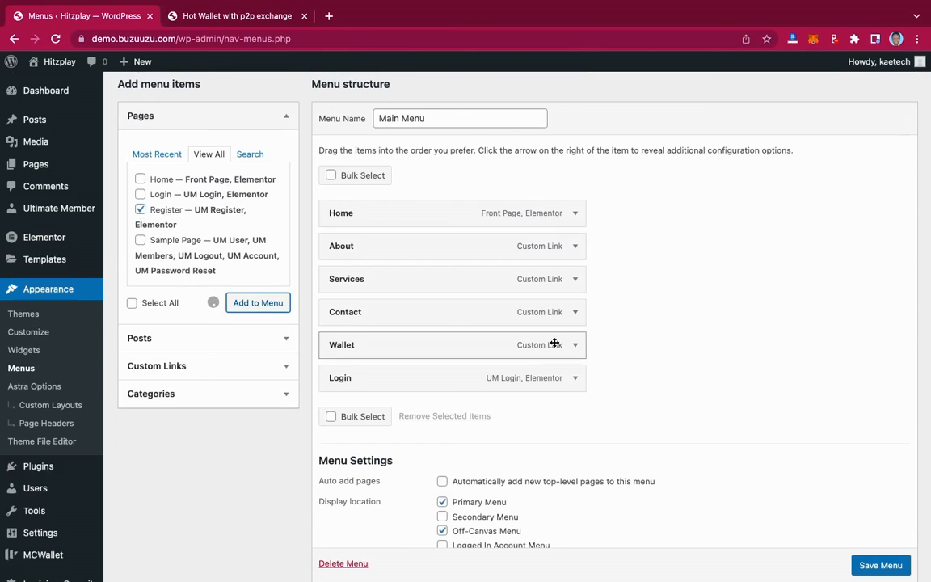
scroll(555, 342, down, 3)
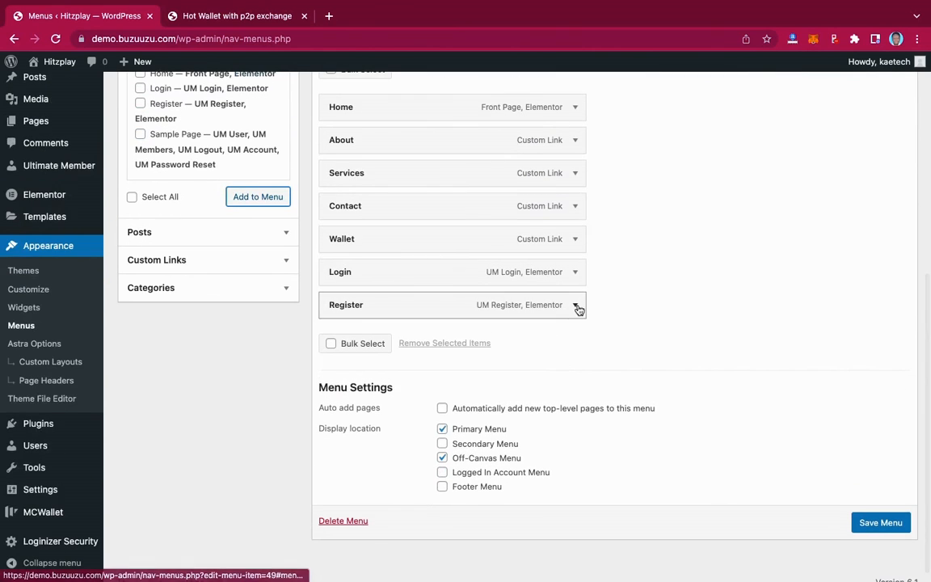
Set the Register menu item's link visibility to Logged Out Users and collapse its settings
click(576, 307)
scroll(523, 408, down, 2)
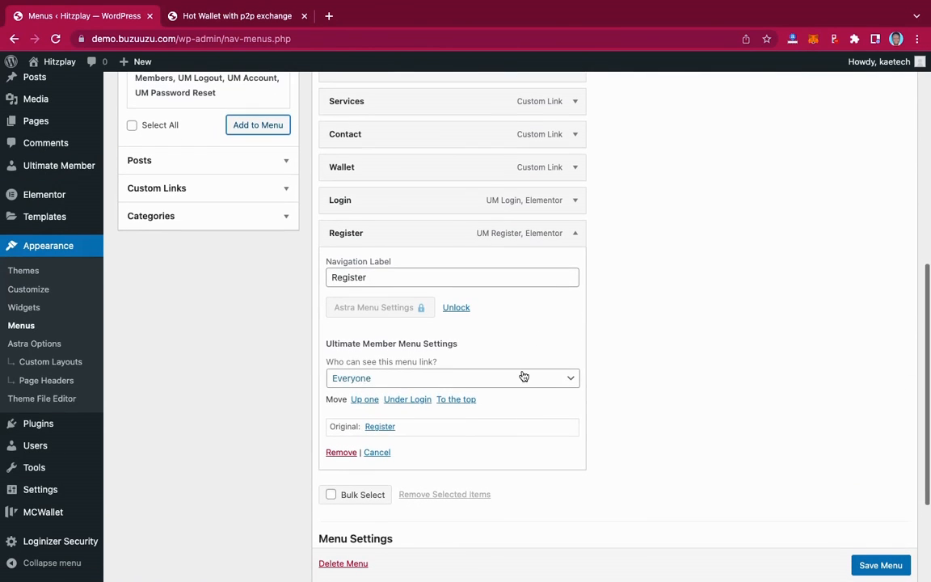
click(523, 377)
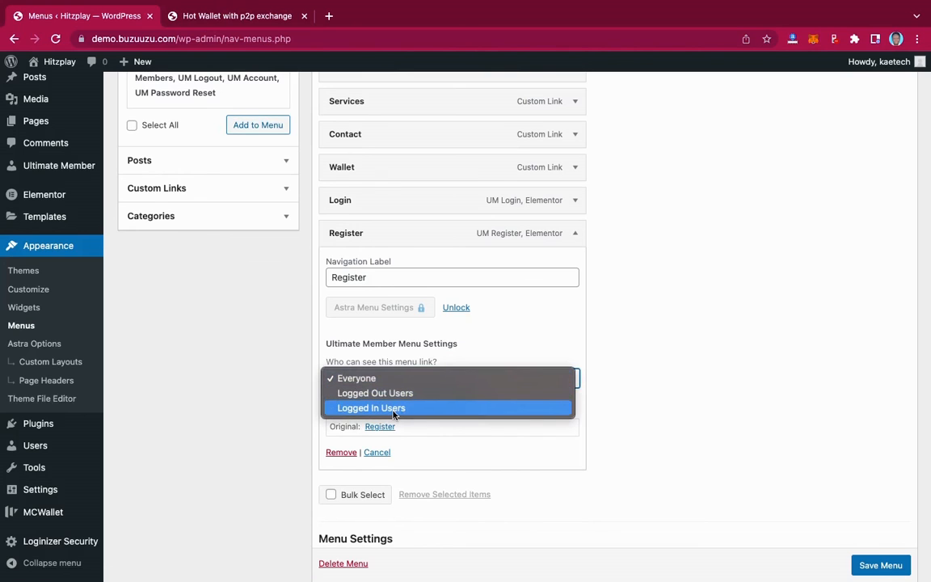
click(408, 393)
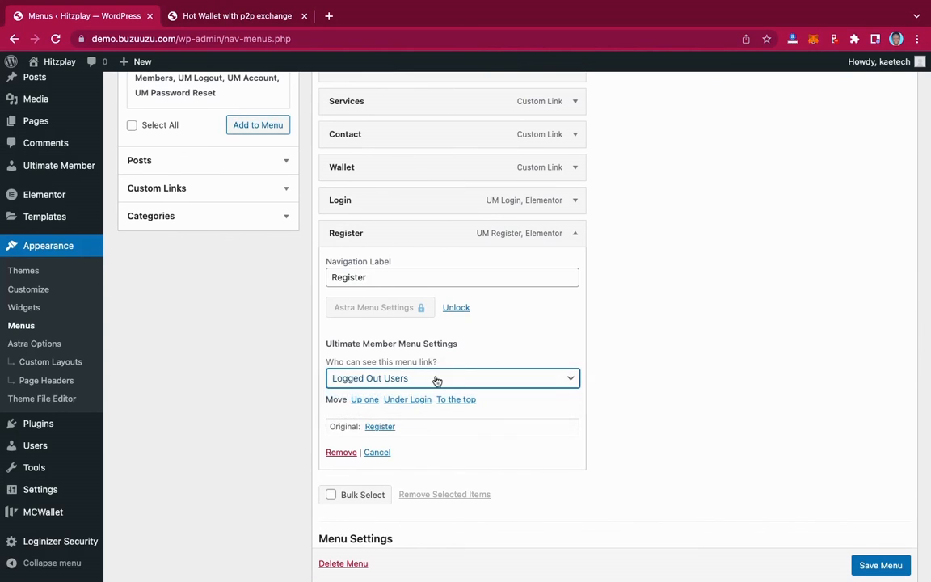
click(576, 234)
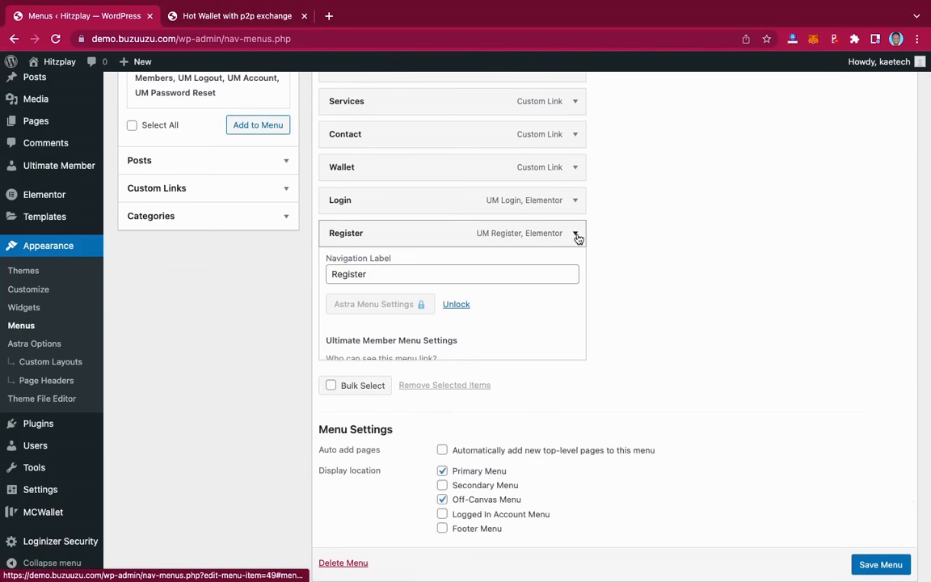
Restrict the Wallet menu item's link visibility to Logged In Users and collapse its settings
click(576, 227)
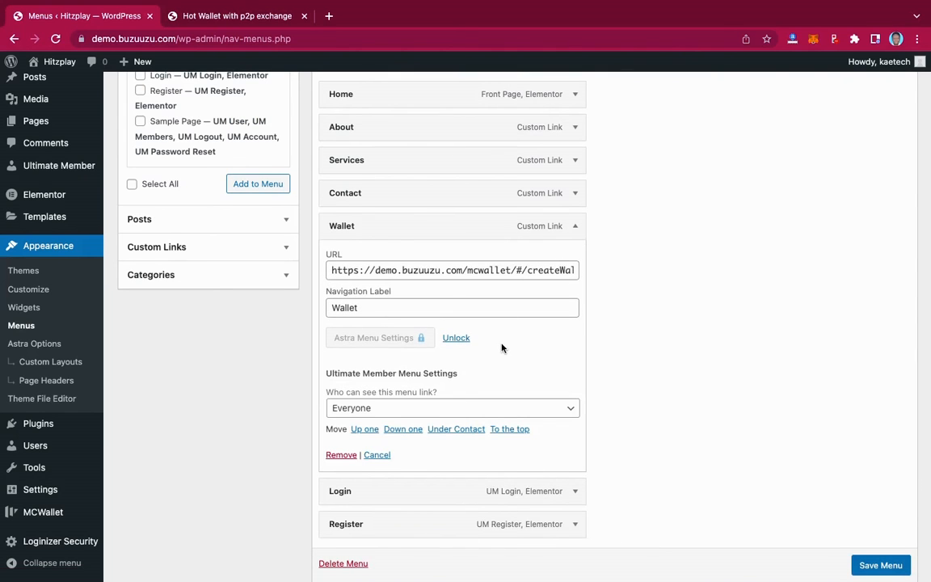
scroll(501, 348, down, 3)
click(429, 319)
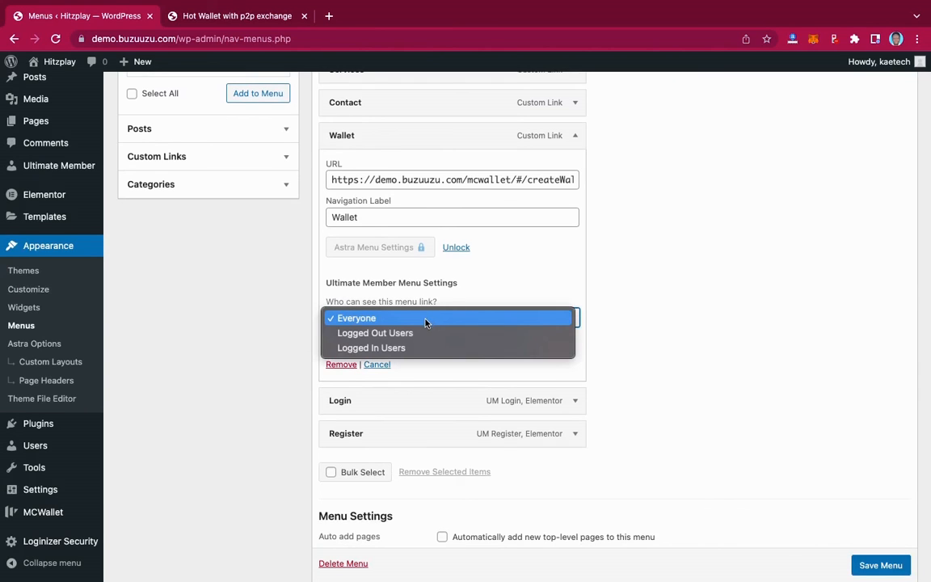
click(388, 348)
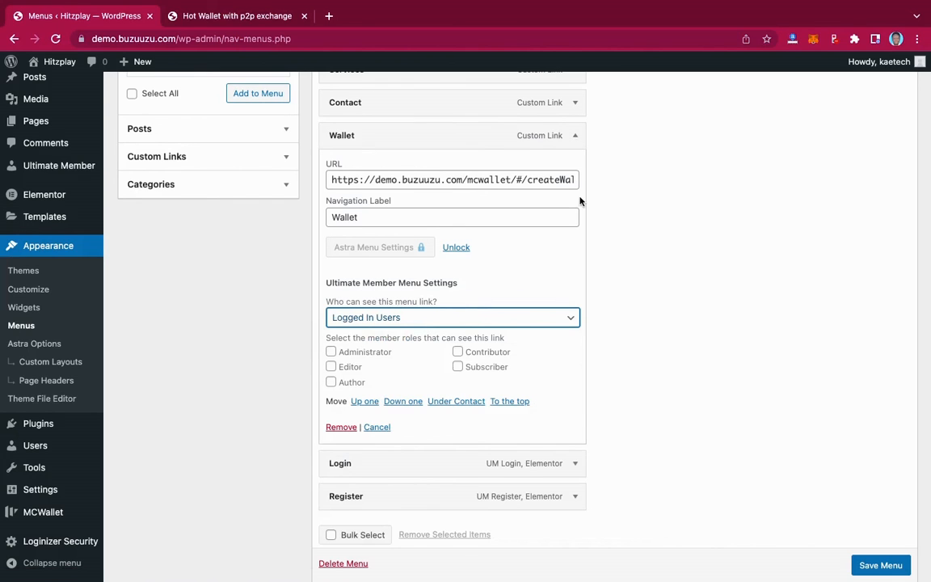
click(577, 142)
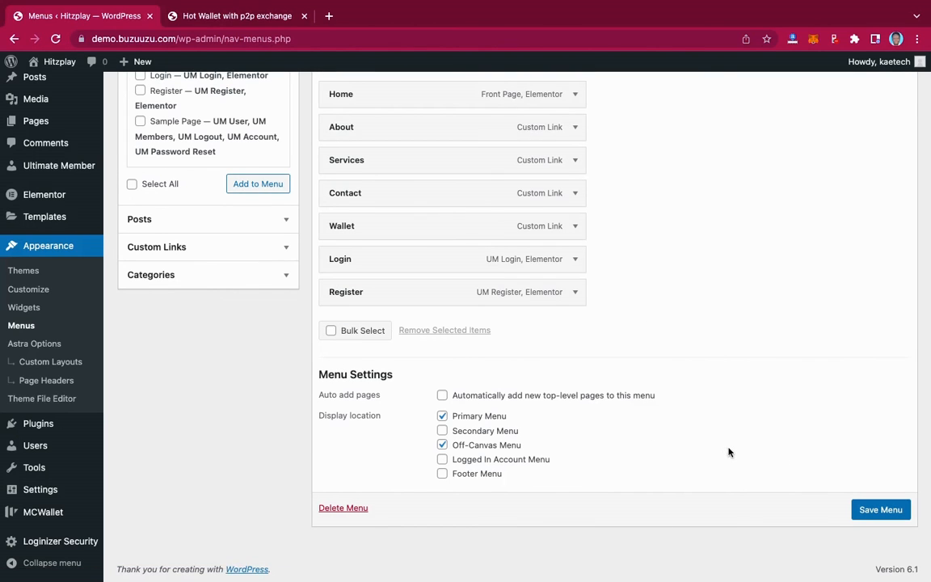
Recheck the Wallet item's visibility settings and save Main Menu
click(576, 229)
scroll(574, 231, down, 2)
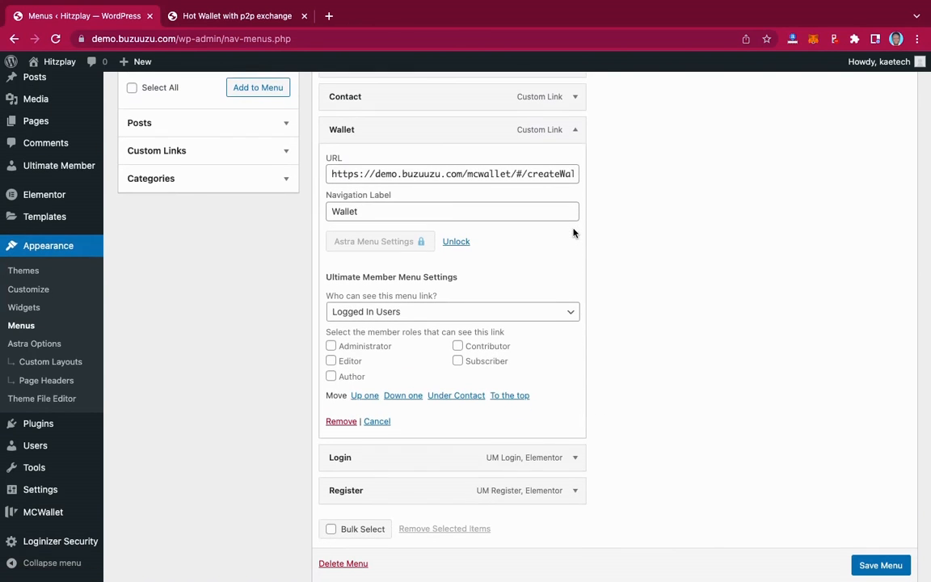
scroll(574, 232, up, 1)
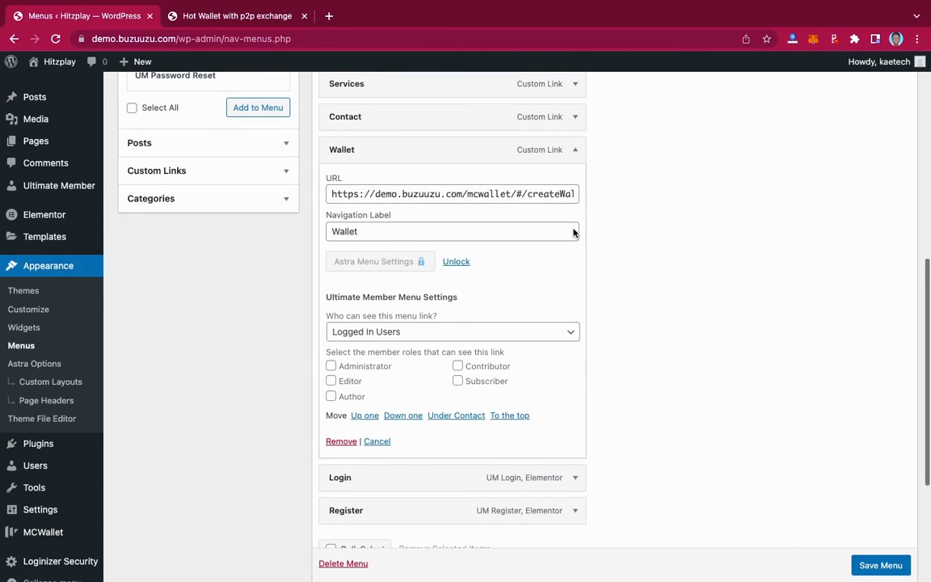
click(575, 158)
click(881, 442)
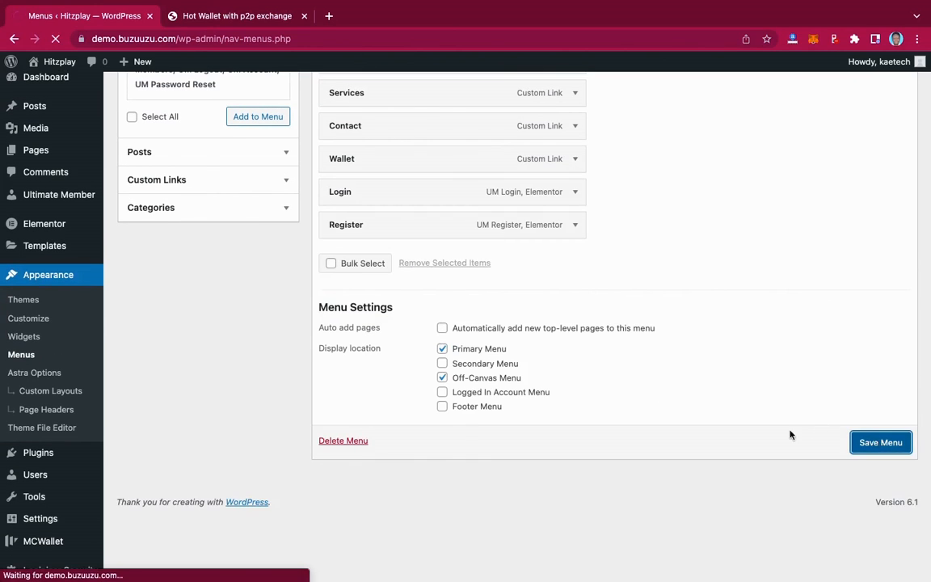
Switch to the Incognito window, reload the Hitzplay login page, and check the menu links plus the Register and Login page forms
key(ctrl+Right)
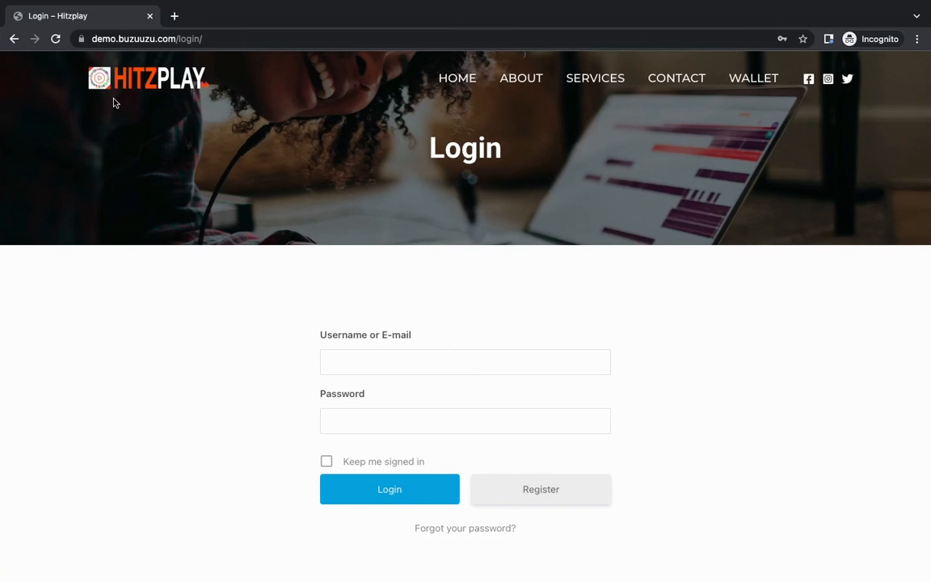
click(56, 39)
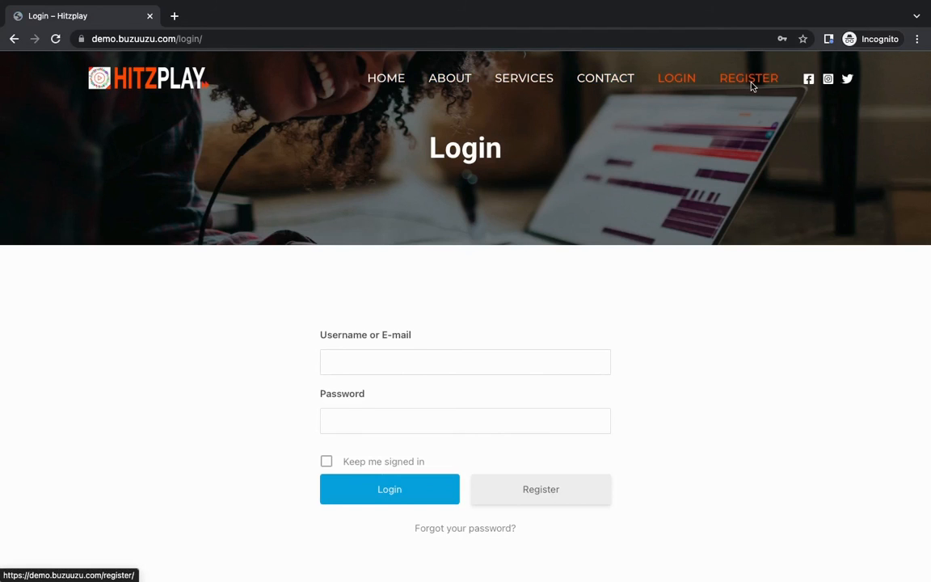
scroll(648, 313, down, 2)
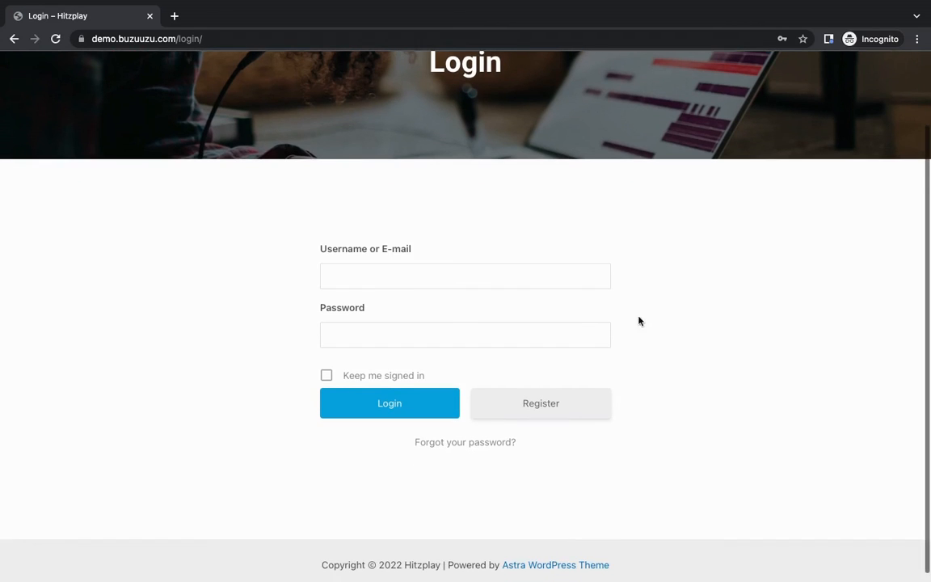
click(545, 408)
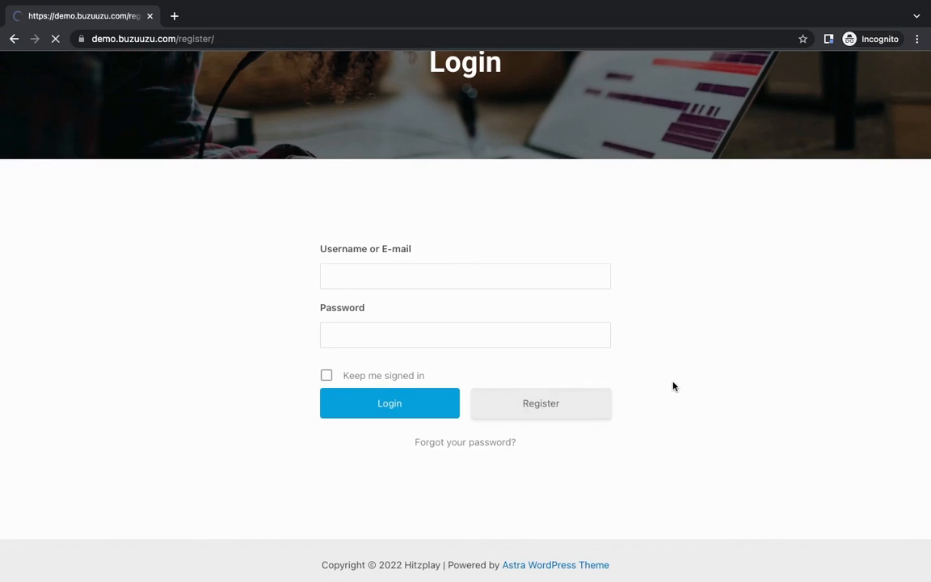
scroll(673, 386, down, 3)
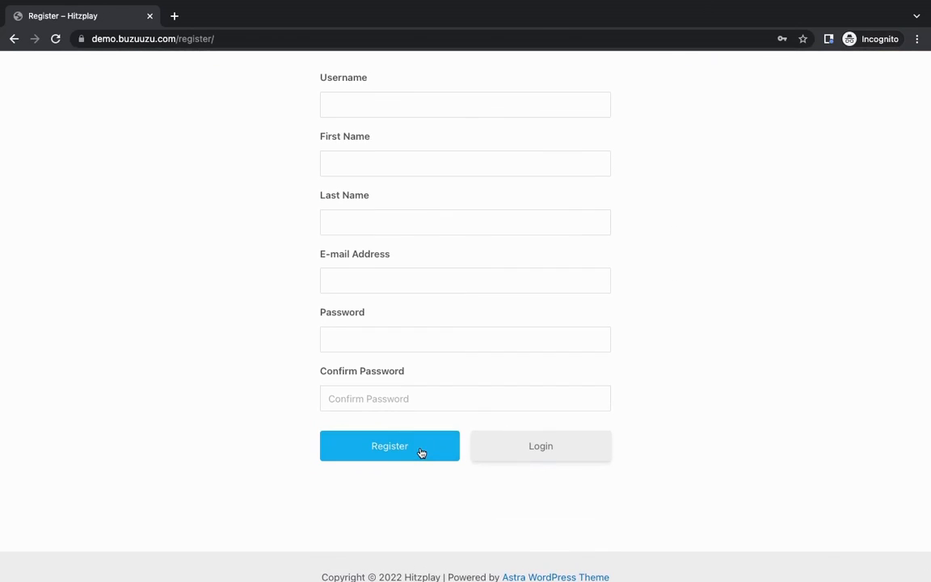
click(541, 447)
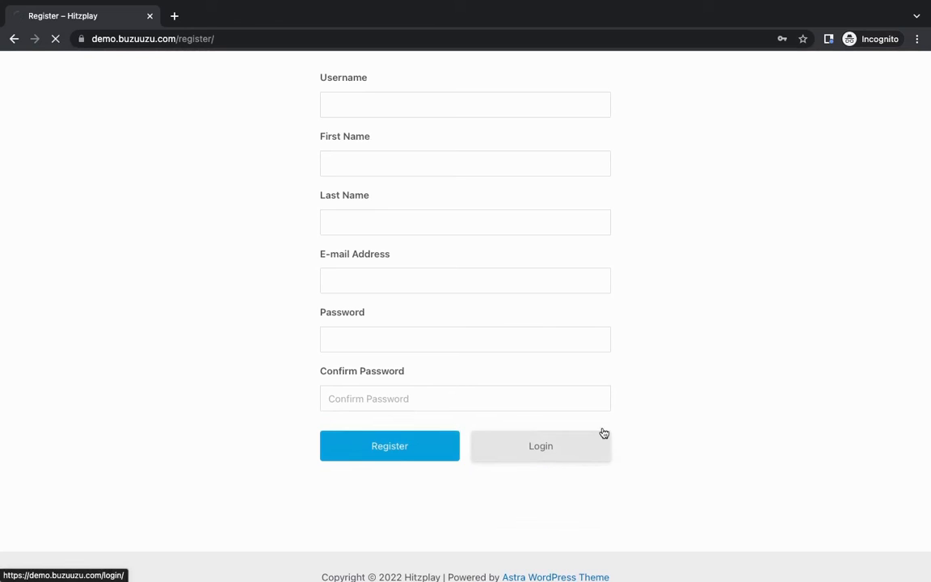
scroll(698, 407, down, 2)
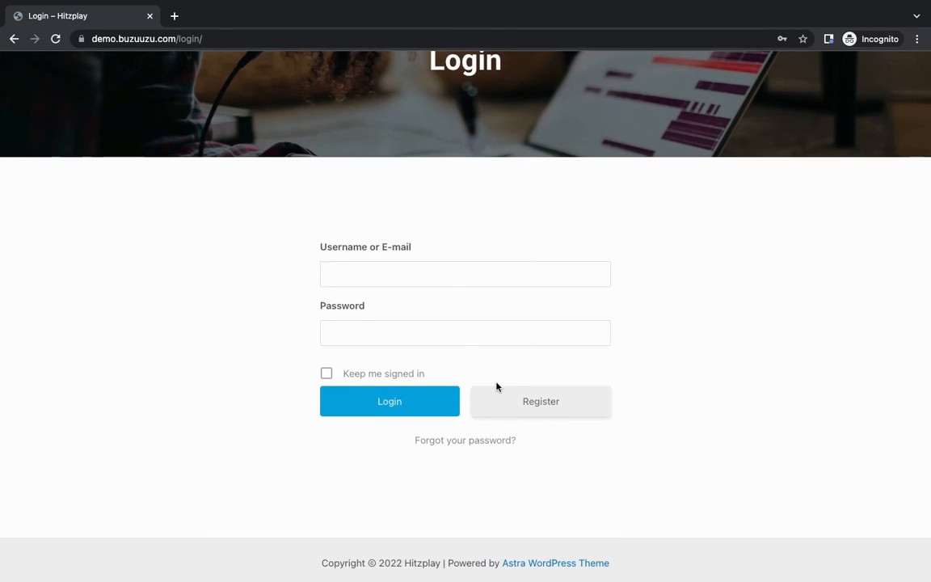
scroll(496, 386, up, 2)
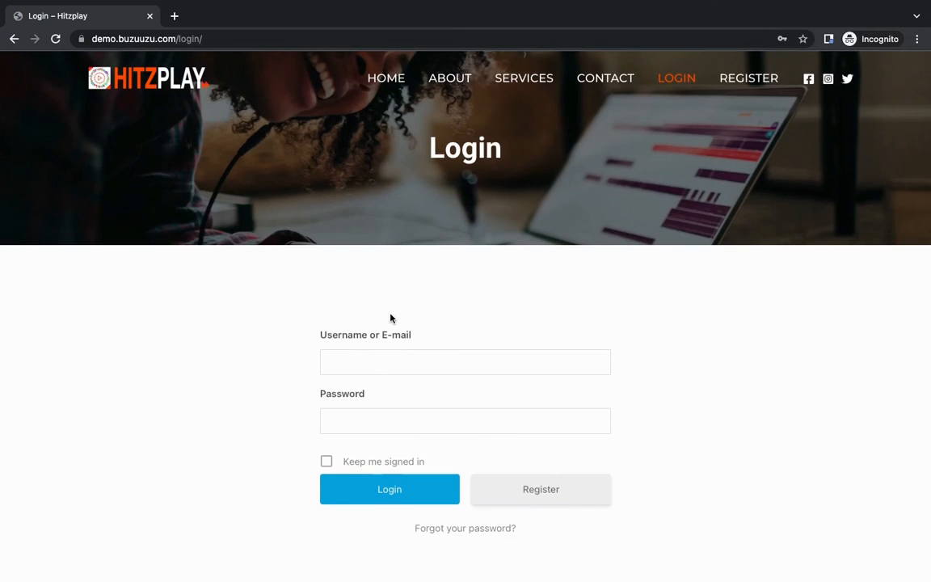
Return to the WordPress admin window and open the Login page for editing from the list of all pages
key(ctrl+Left)
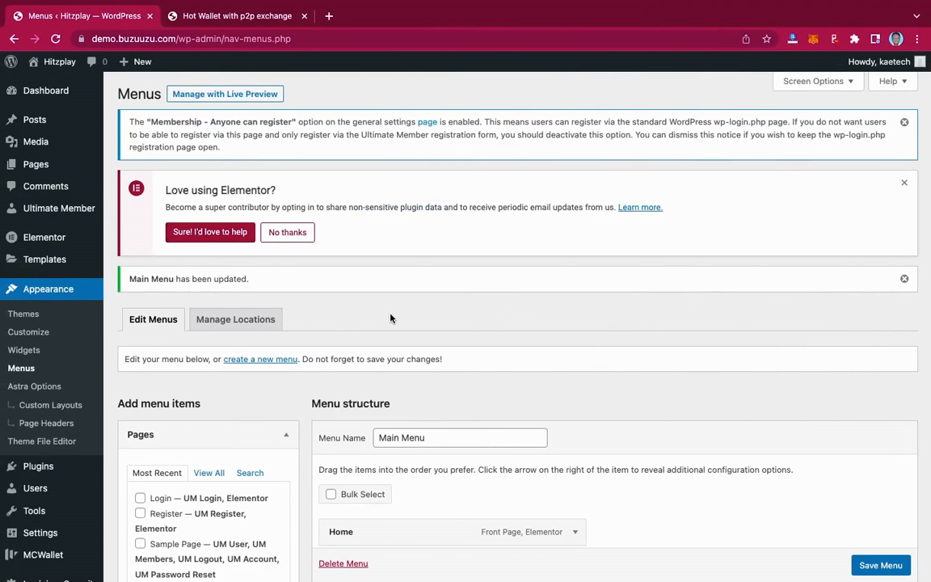
scroll(391, 319, down, 3)
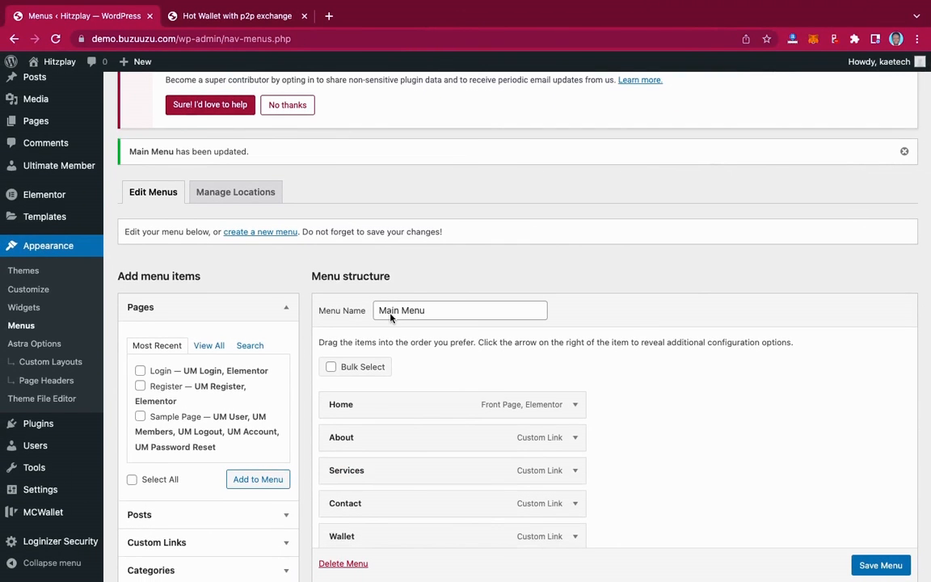
scroll(391, 317, up, 3)
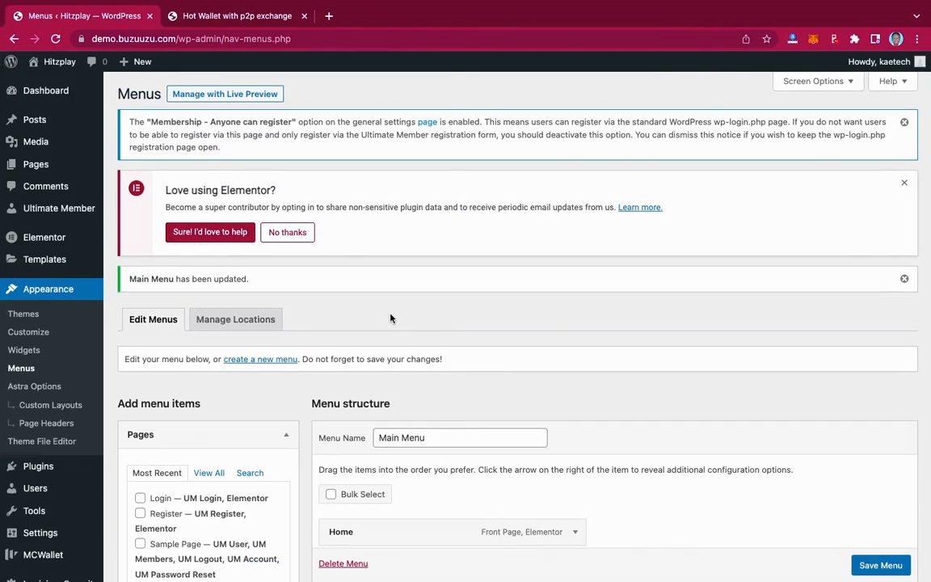
mouse_move(39, 165)
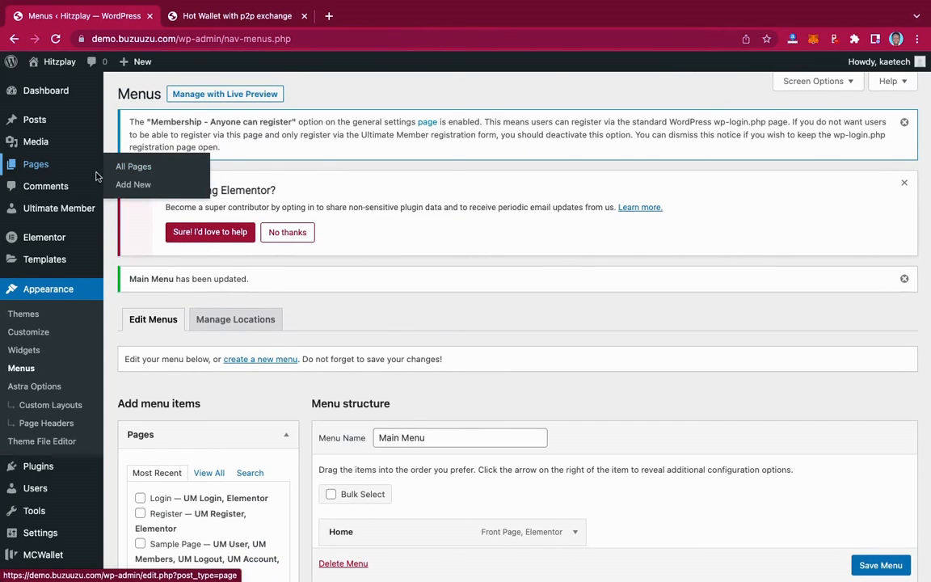
click(138, 172)
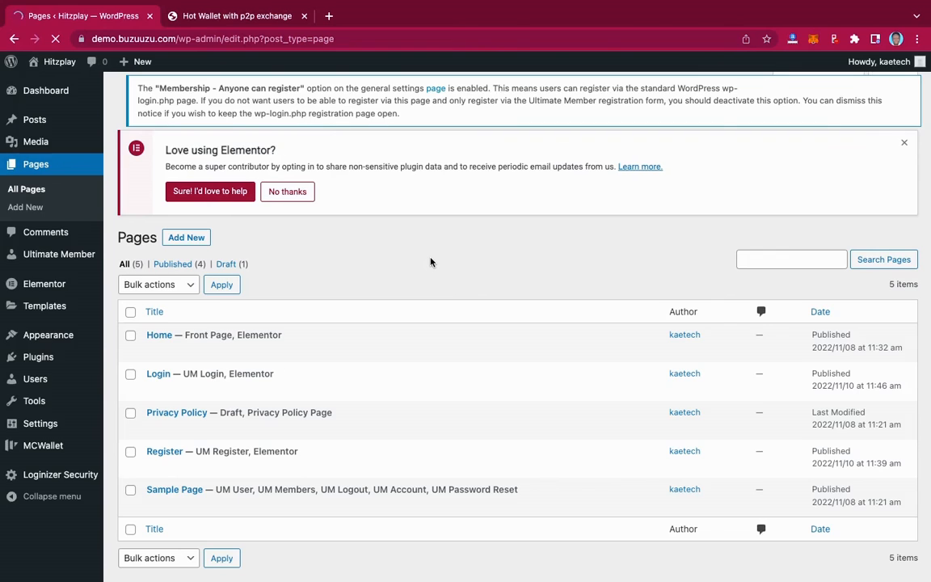
scroll(431, 261, down, 2)
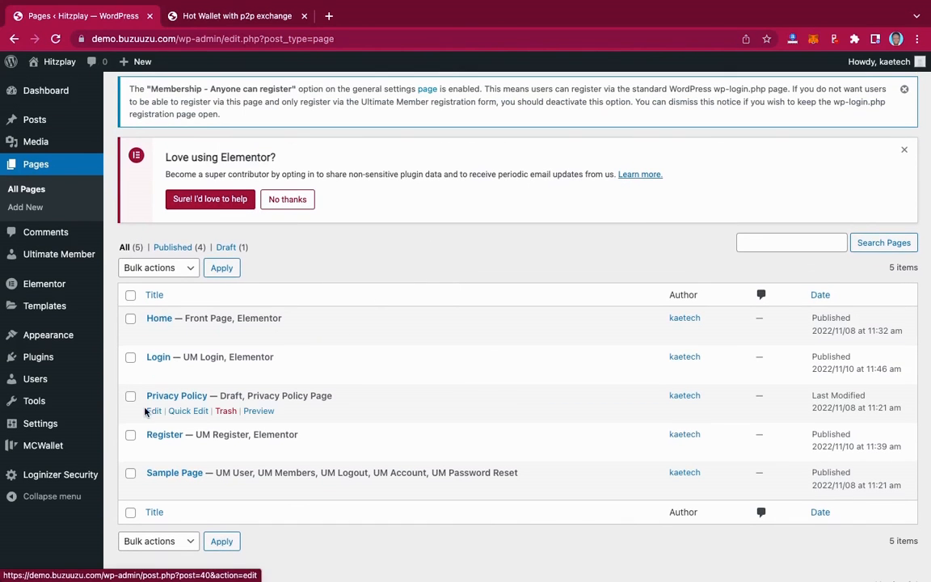
click(159, 360)
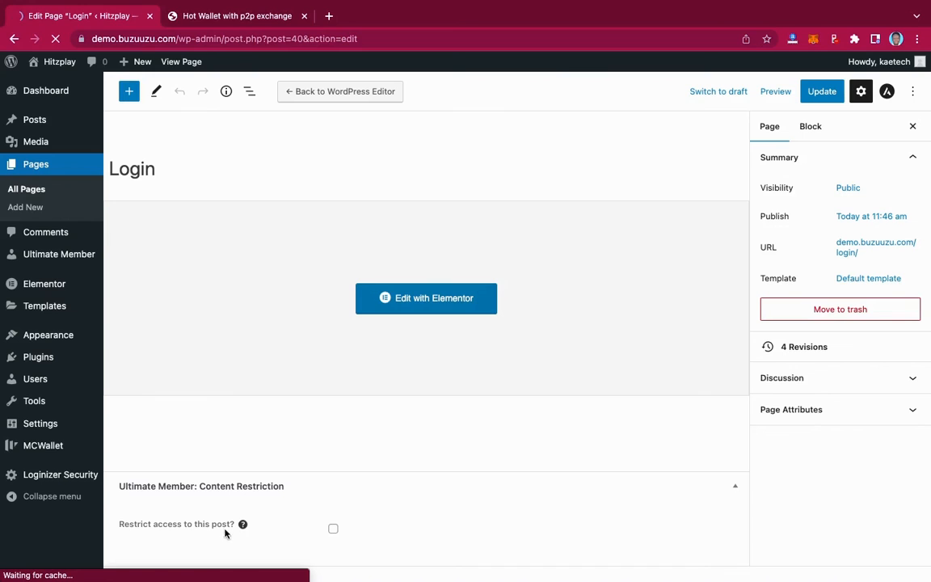
Try restricting access to the Login page to inspect who can access it, remove the restriction, and return to the list of all pages
click(334, 530)
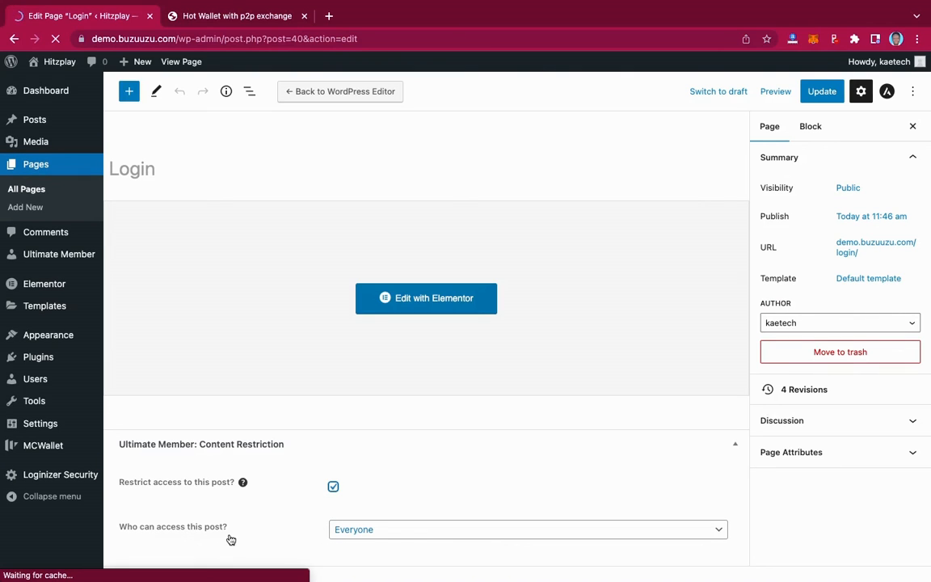
click(431, 527)
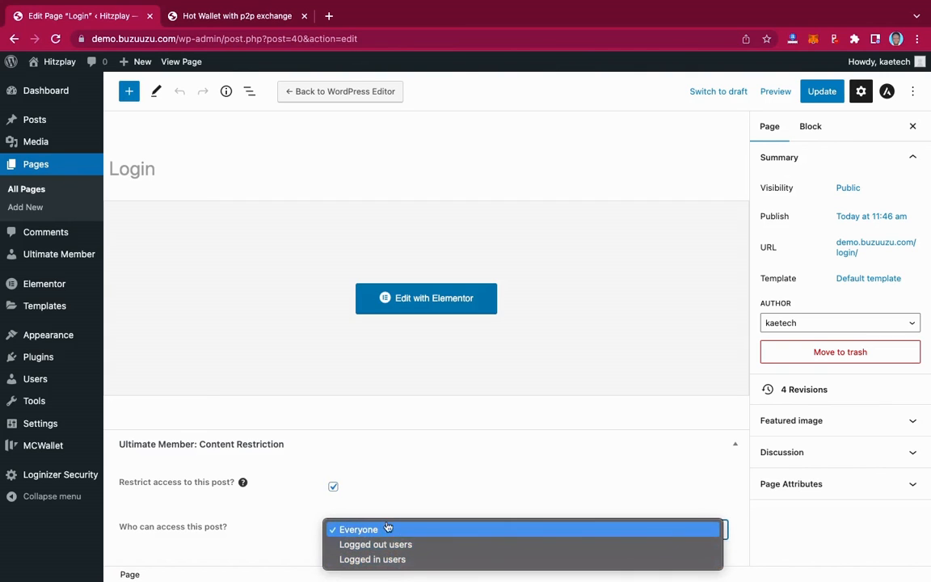
click(305, 517)
click(333, 485)
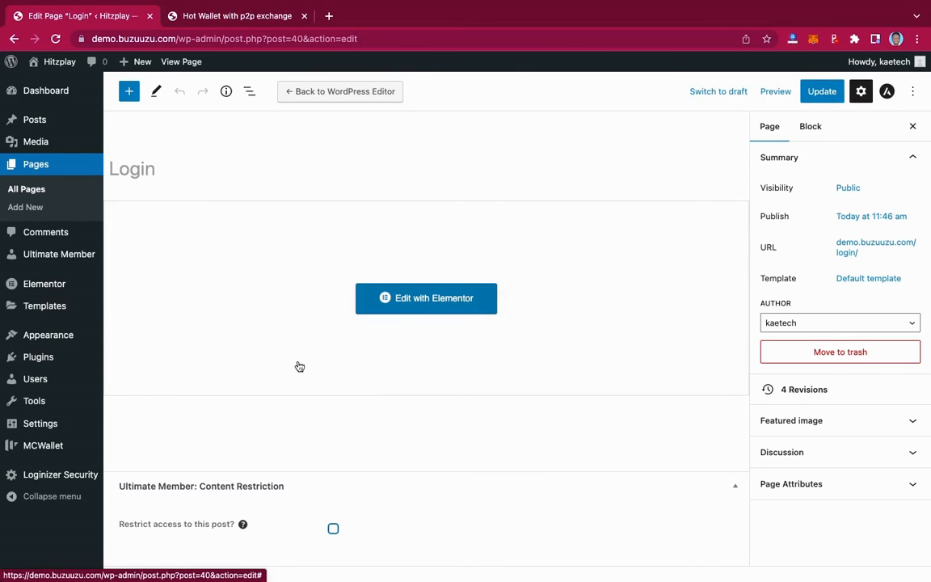
click(30, 189)
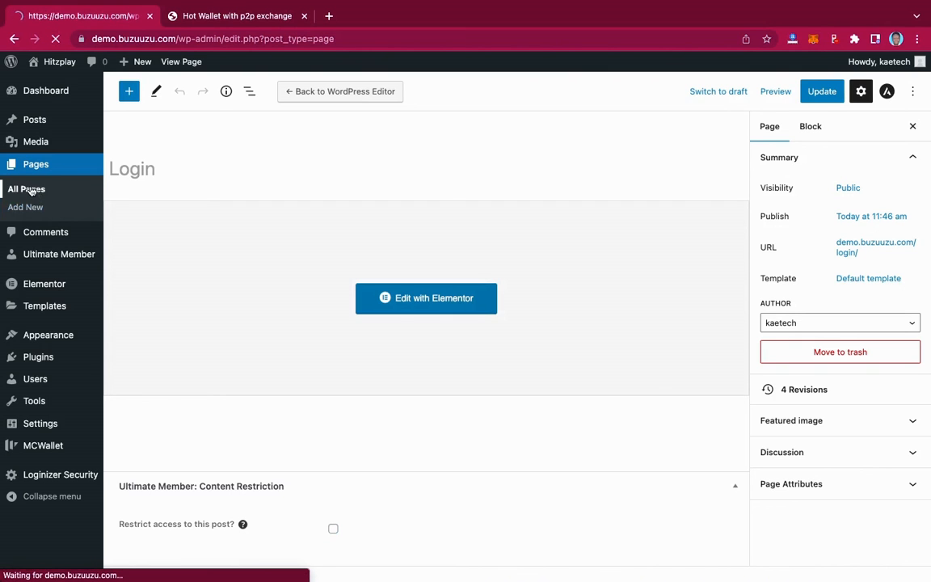